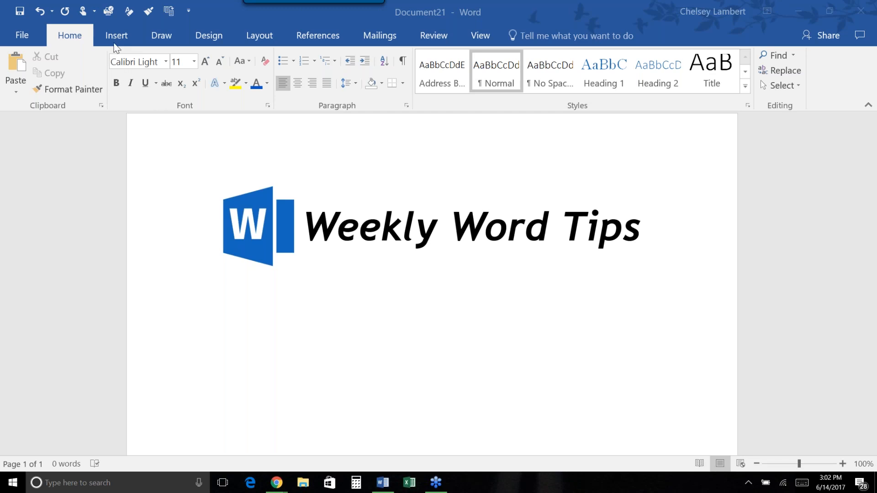
On the Insert tab, browse the saved Quick Parts: signature block, Paralegal Intro and Paralegals 2.
{"action": "left_click", "coordinate": [116, 39]}
{"action": "left_click", "coordinate": [115, 39]}
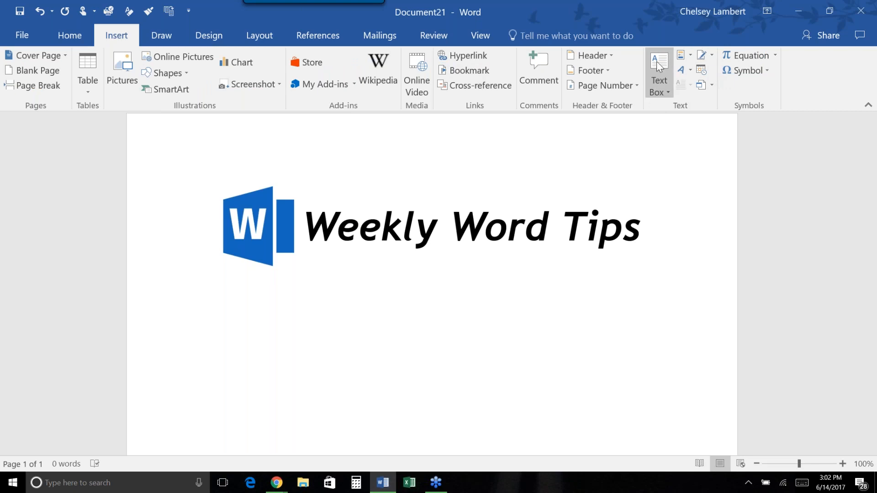
{"action": "left_click", "coordinate": [690, 59]}
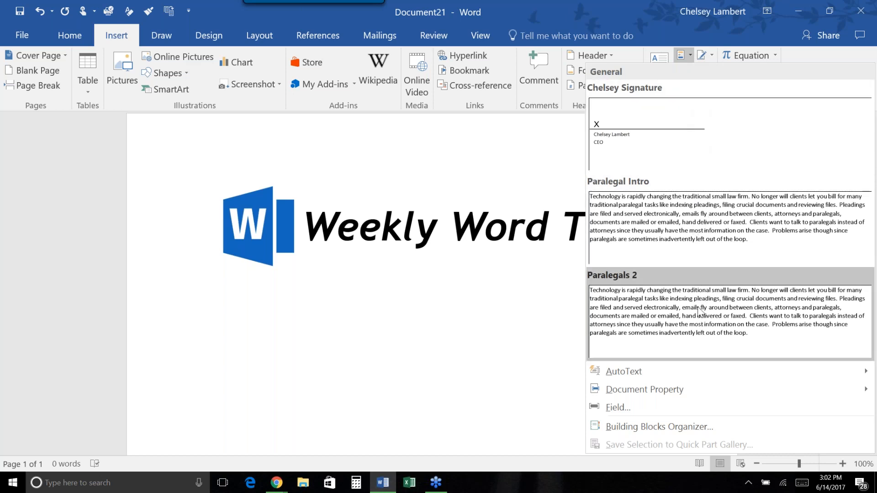
{"action": "left_click", "coordinate": [691, 59]}
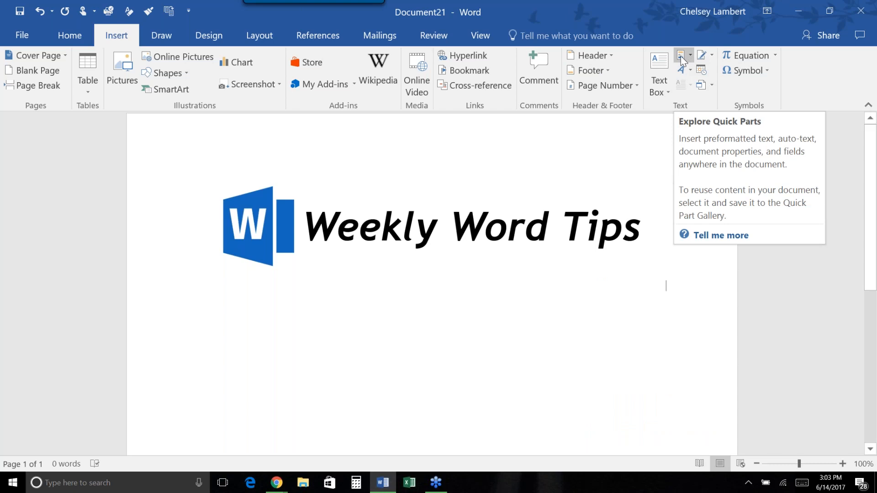
{"action": "left_click", "coordinate": [682, 57]}
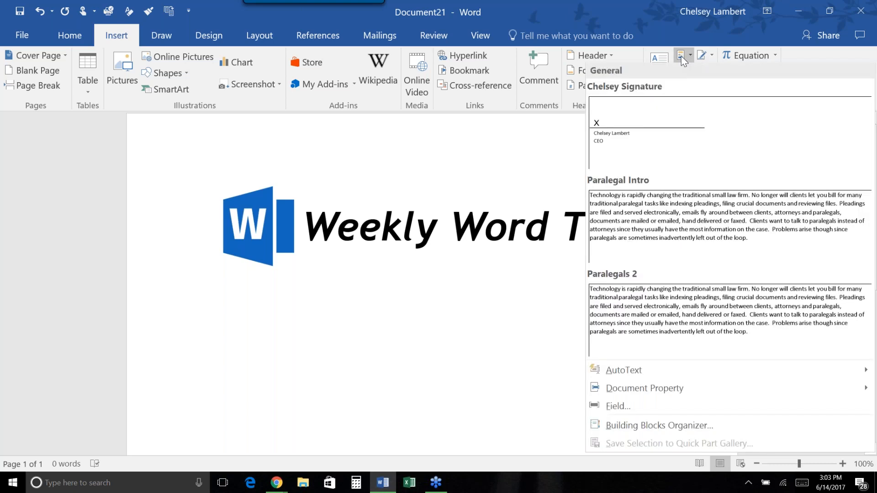
{"action": "left_click", "coordinate": [816, 58]}
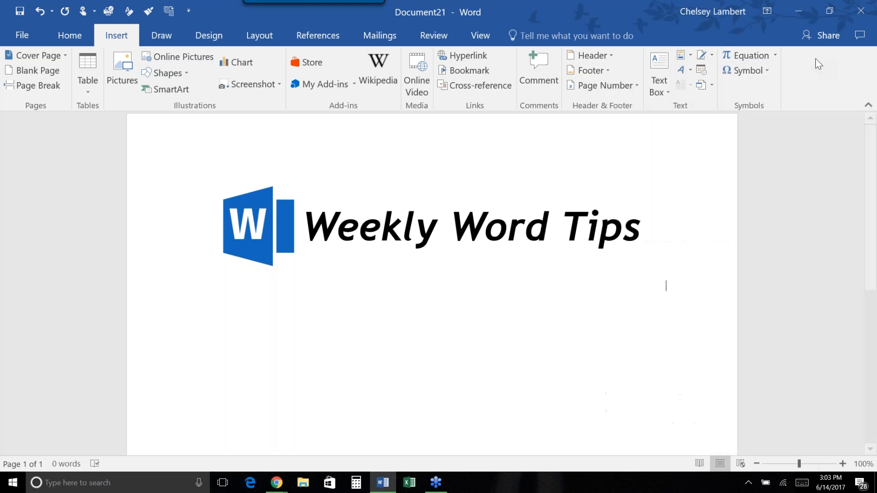
{"action": "left_click", "coordinate": [682, 59]}
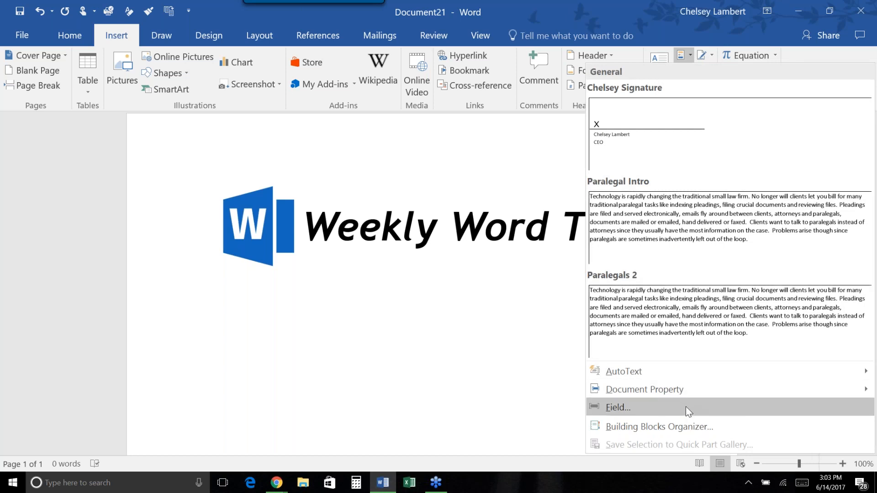
{"action": "left_click", "coordinate": [791, 56]}
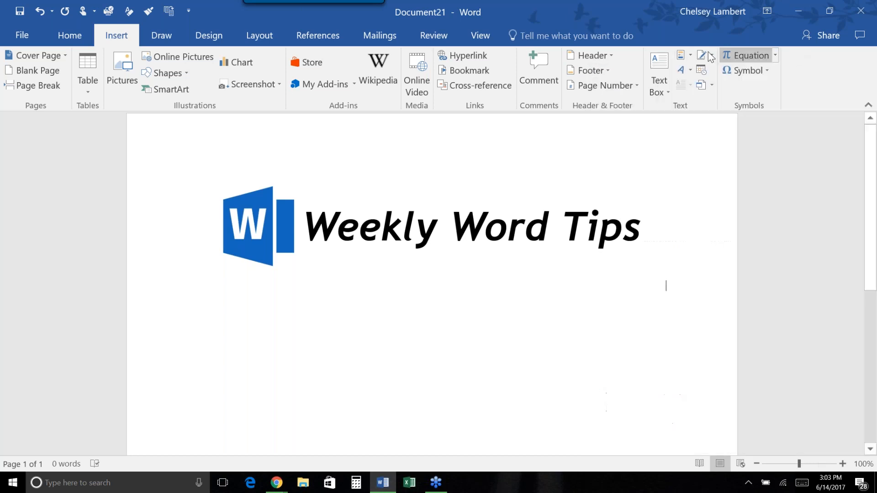
{"action": "left_click", "coordinate": [681, 55]}
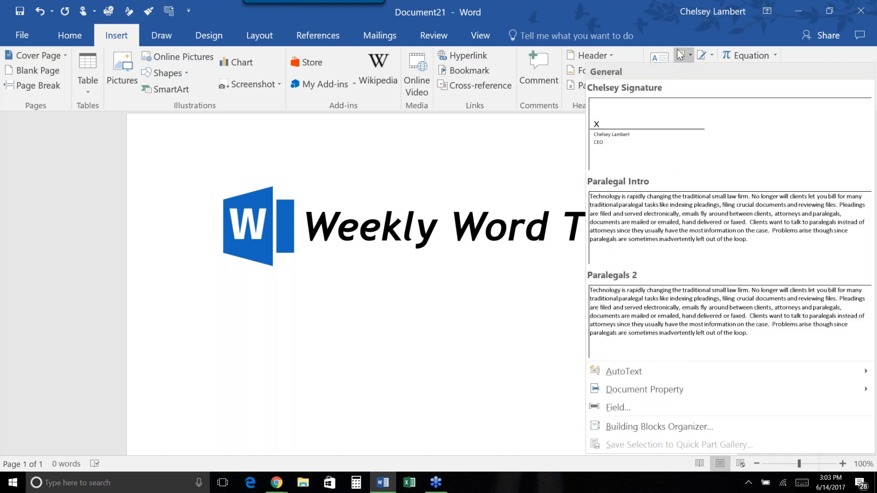
{"action": "left_click", "coordinate": [526, 288]}
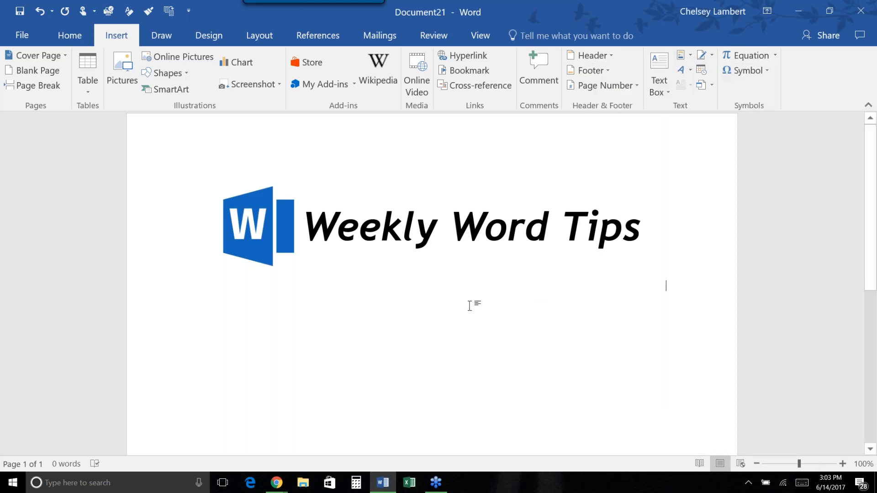
Search templates for 'agreement' and create a document from Investment club partnership agreement.
{"action": "left_click", "coordinate": [29, 34]}
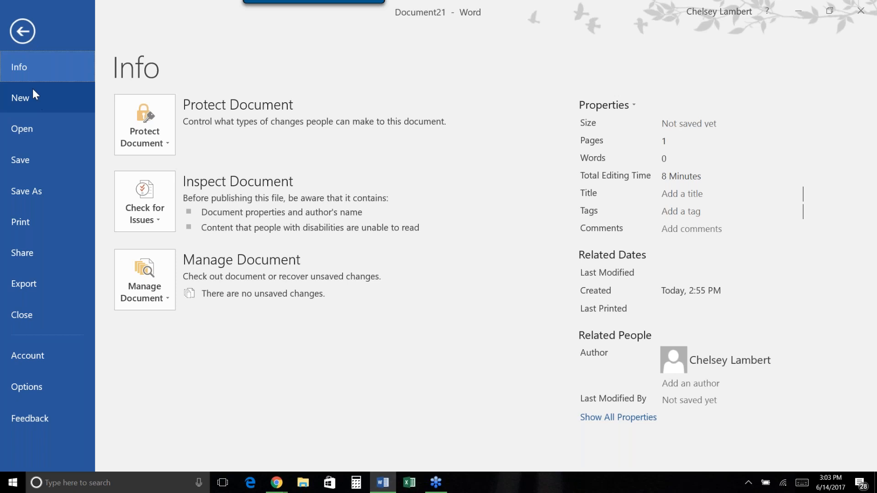
{"action": "left_click", "coordinate": [19, 33]}
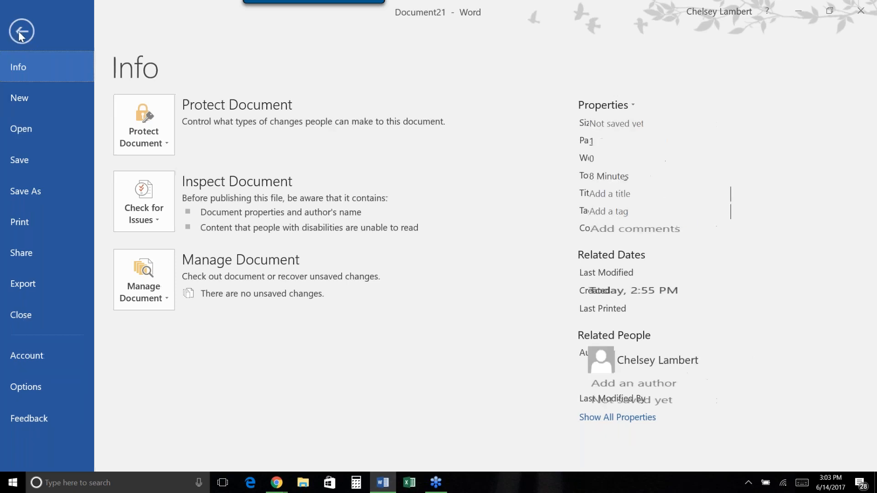
{"action": "left_click", "coordinate": [30, 34]}
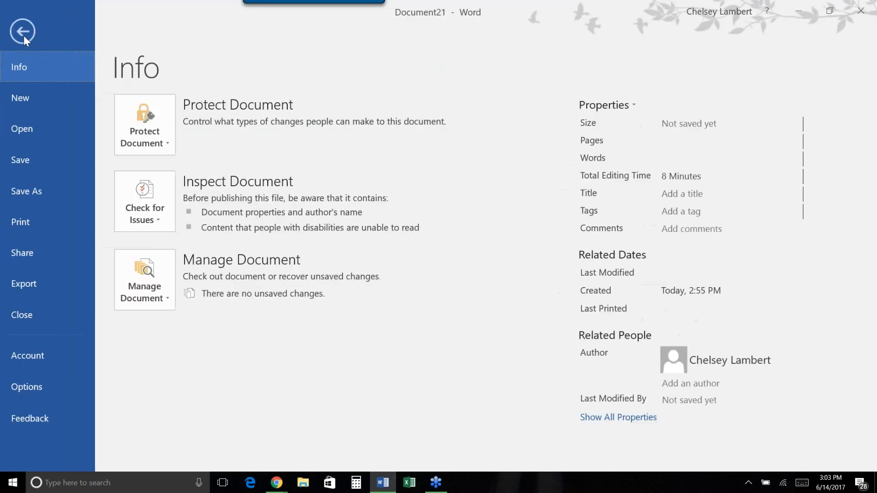
{"action": "left_click", "coordinate": [29, 97]}
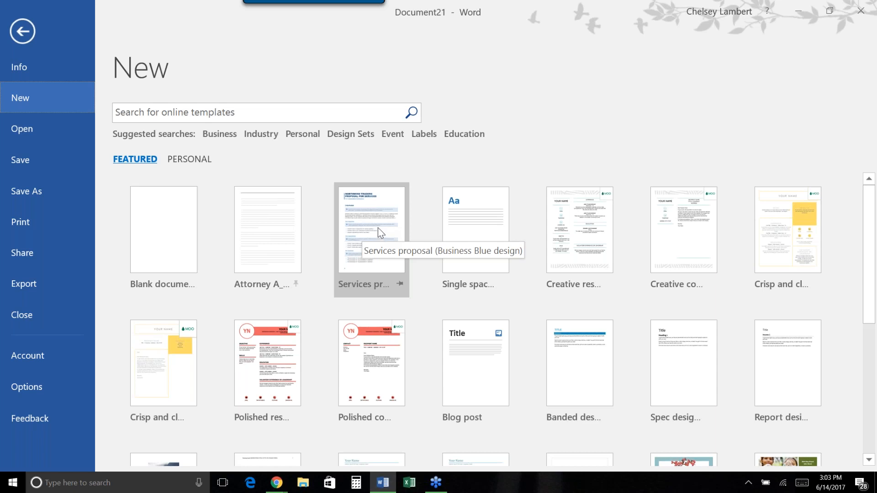
{"action": "left_click", "coordinate": [280, 110]}
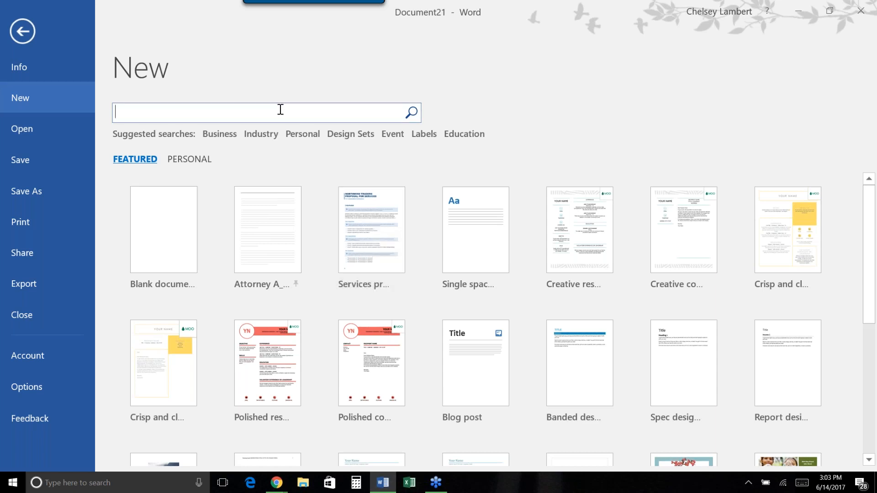
{"action": "type", "text": "agreement"}
{"action": "key", "text": "Return"}
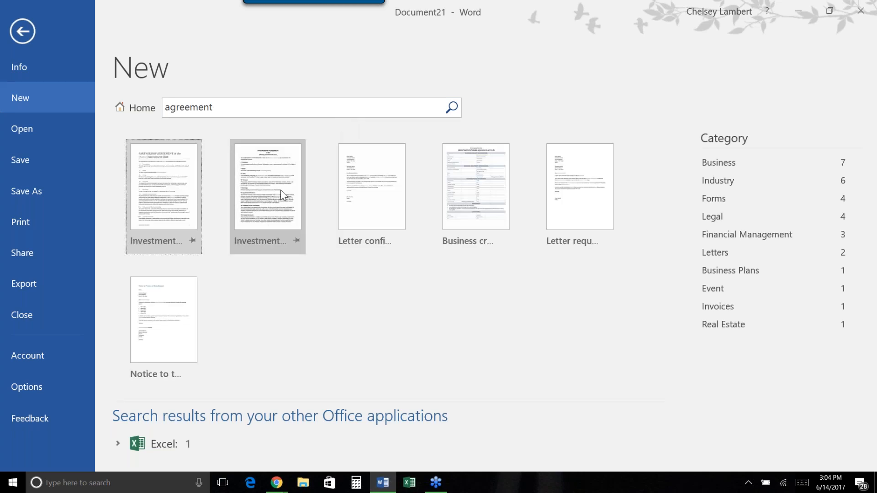
{"action": "left_click", "coordinate": [157, 190]}
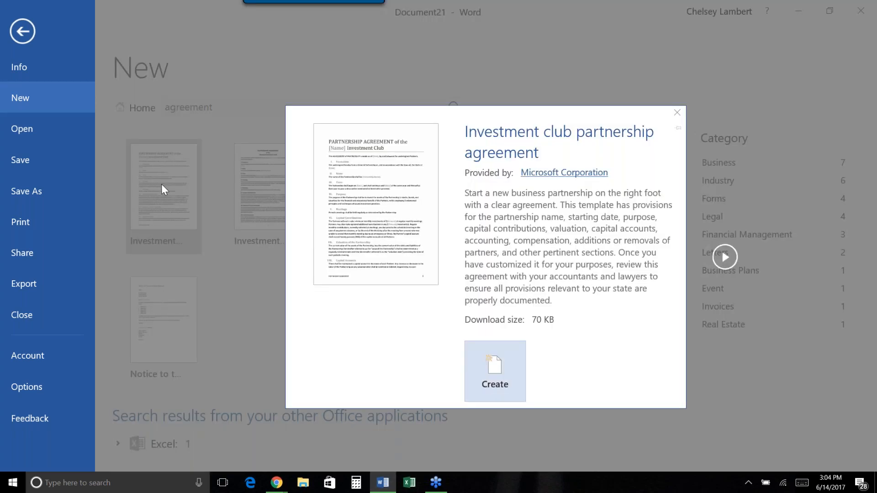
{"action": "left_click", "coordinate": [502, 377]}
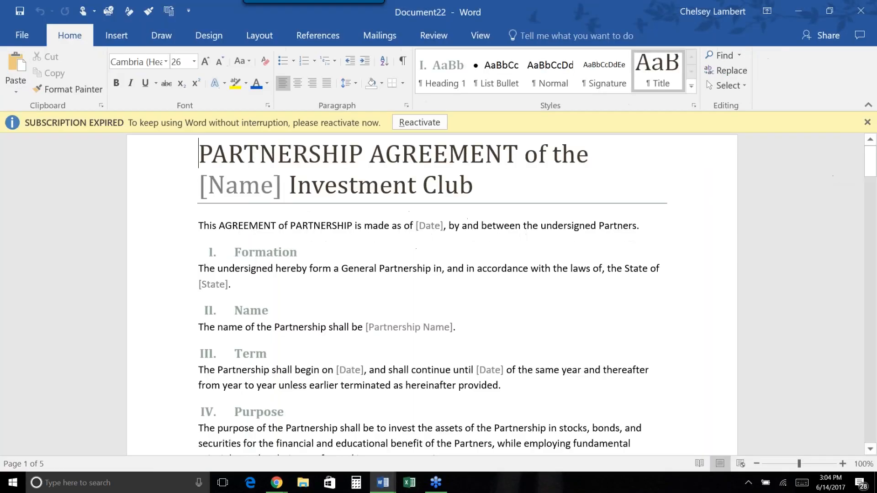
Close the subscription-expired bar and replace the Formation clause's [State] placeholder with Florida.
{"action": "left_click", "coordinate": [867, 121]}
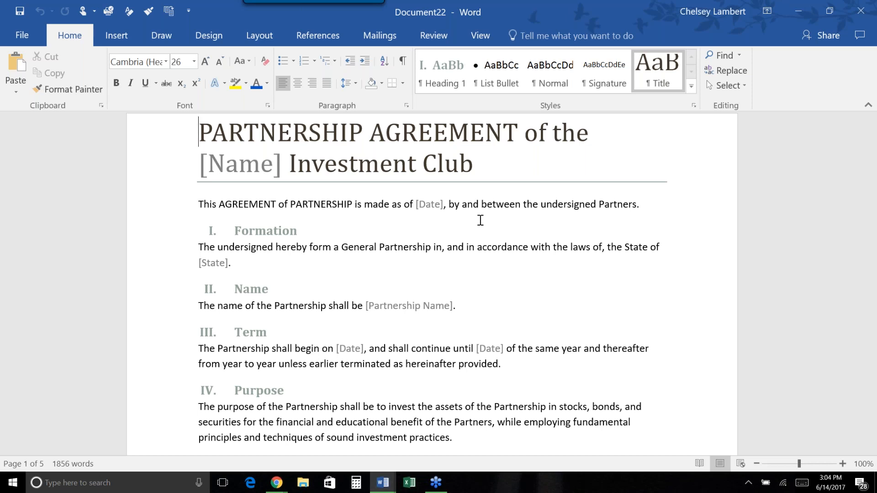
{"action": "scroll", "coordinate": [473, 281], "scroll_direction": "down", "scroll_amount": 2}
{"action": "scroll", "coordinate": [474, 281], "scroll_direction": "up", "scroll_amount": 2}
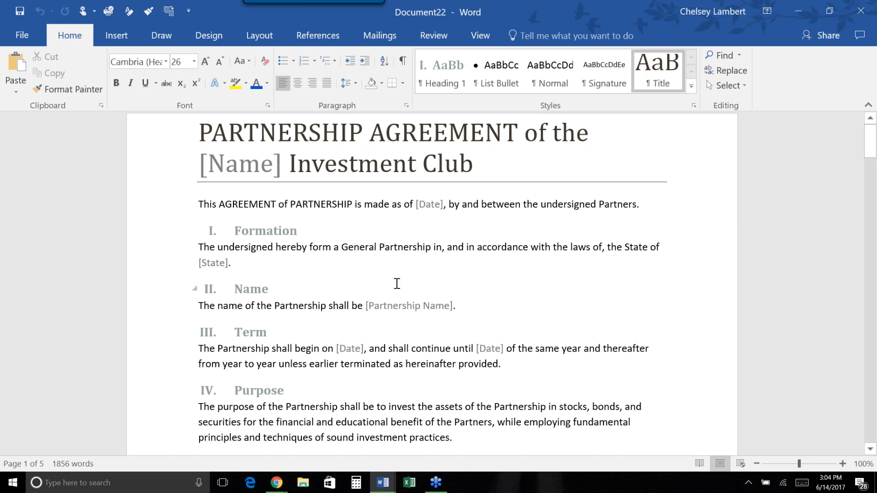
{"action": "left_click", "coordinate": [229, 263]}
{"action": "type", "text": "F"}
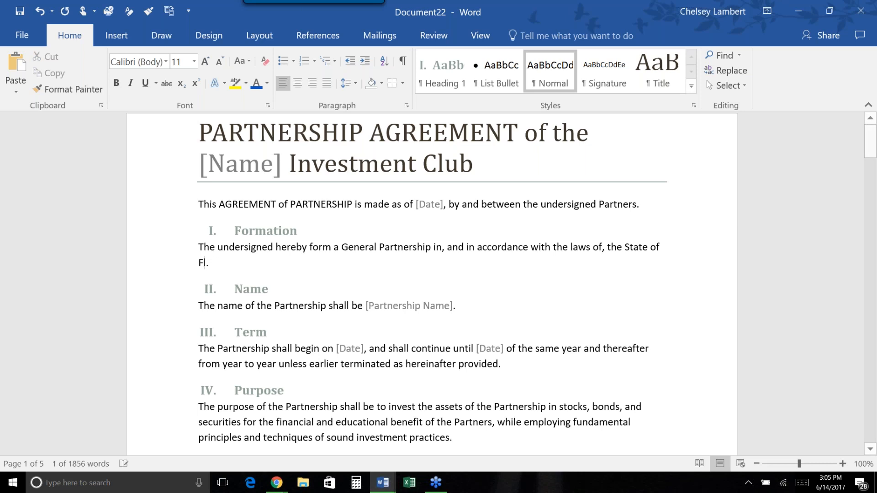
{"action": "type", "text": "lor"}
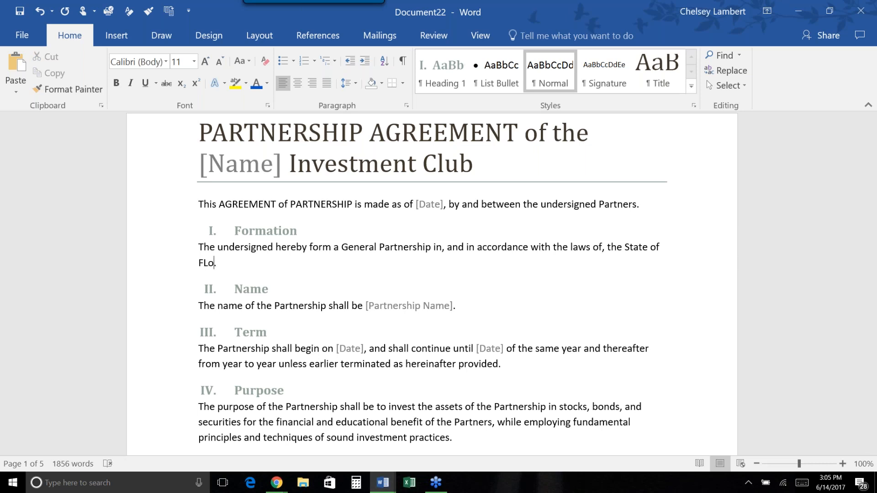
{"action": "type", "text": "ida"}
{"action": "left_click", "coordinate": [293, 267]}
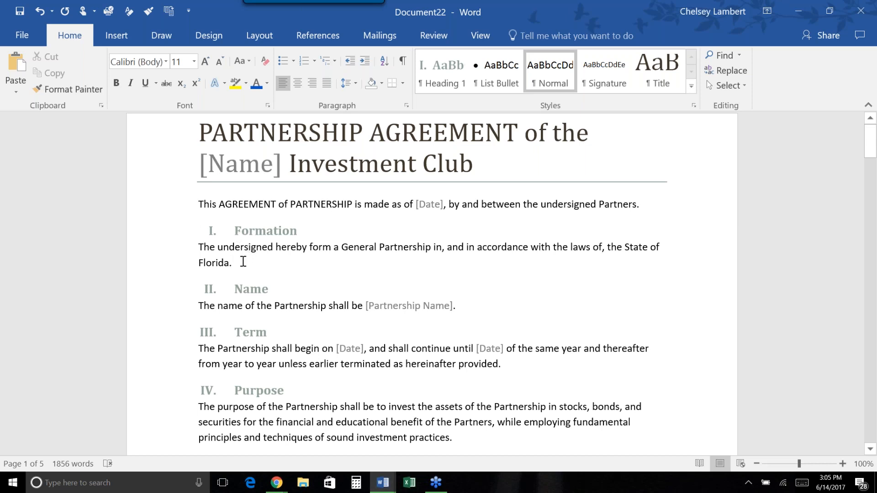
Select the Formation heading and paragraph and save the selection to the Quick Part Gallery.
{"action": "left_click_drag", "start_coordinate": [243, 262], "coordinate": [191, 230]}
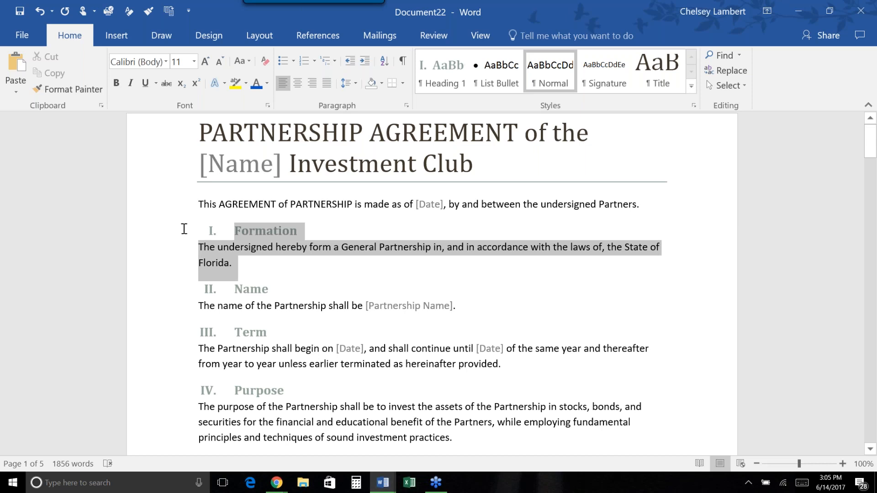
{"action": "left_click_drag", "start_coordinate": [184, 230], "coordinate": [184, 229]}
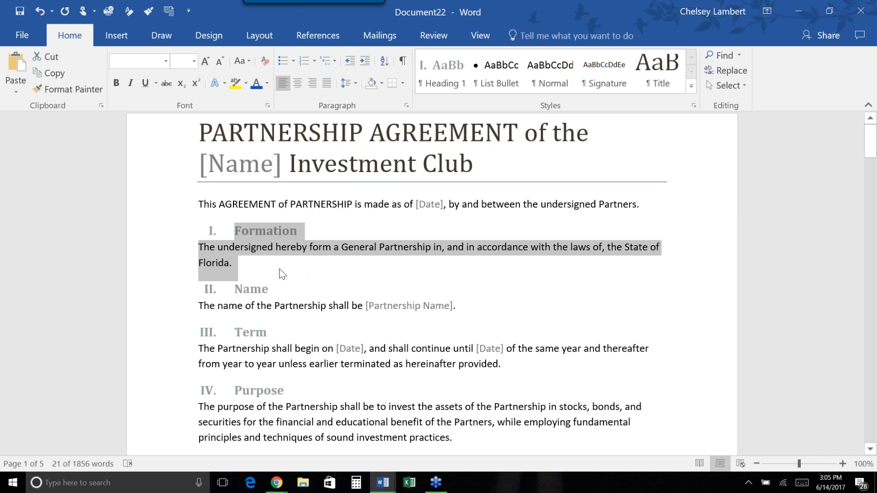
{"action": "left_click", "coordinate": [110, 40]}
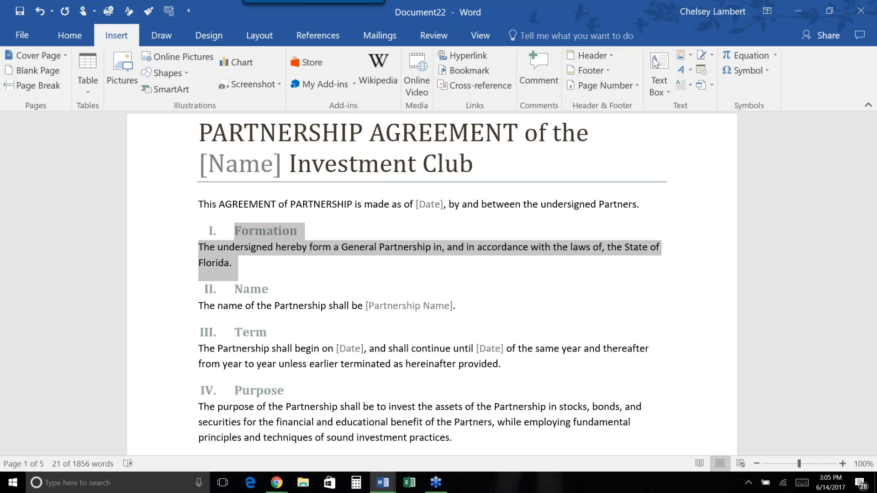
{"action": "left_click", "coordinate": [690, 57]}
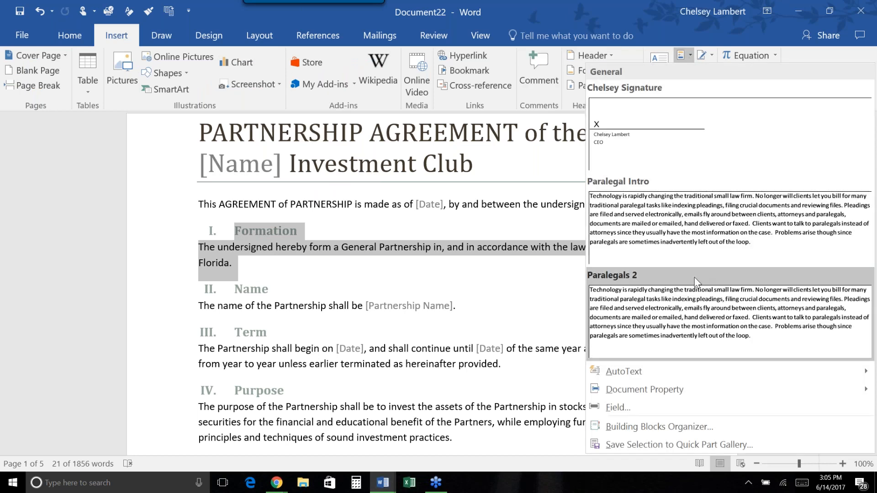
{"action": "left_click", "coordinate": [687, 443]}
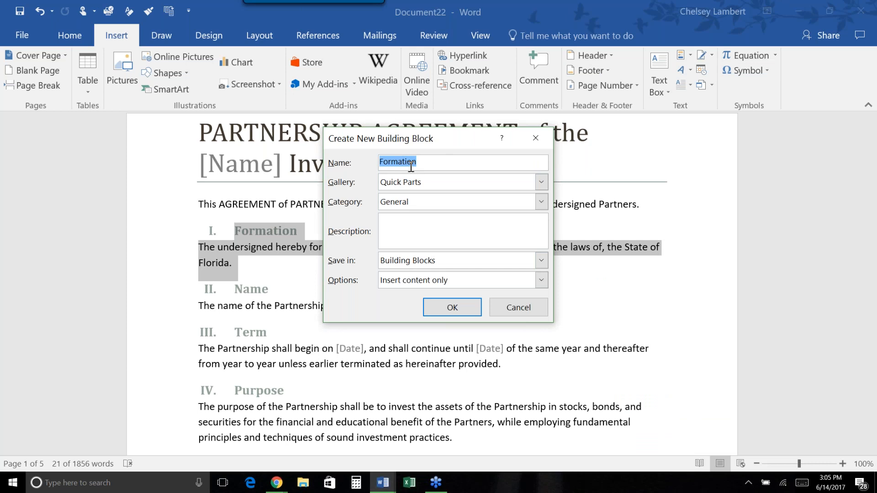
Name the block 'Formation - Florida', in the Quick Parts gallery and General category.
{"action": "left_click", "coordinate": [425, 163]}
{"action": "type", "text": "- Florida"}
{"action": "left_click", "coordinate": [542, 183]}
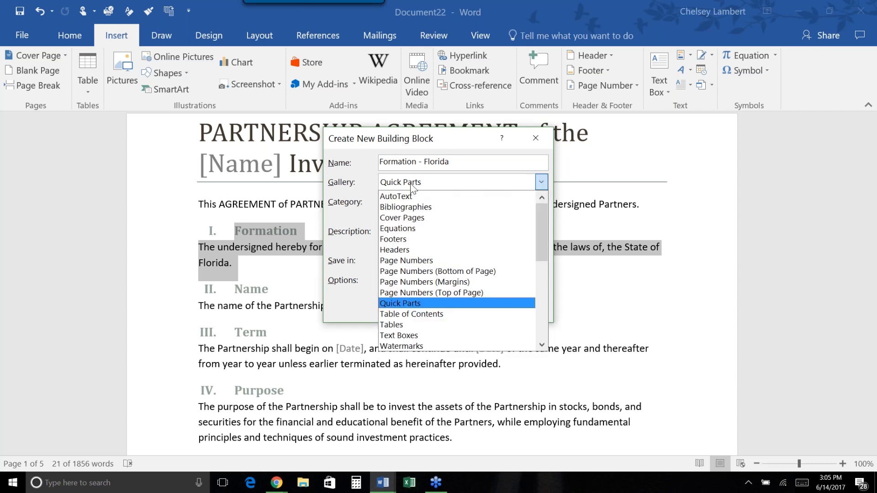
{"action": "left_click", "coordinate": [408, 303]}
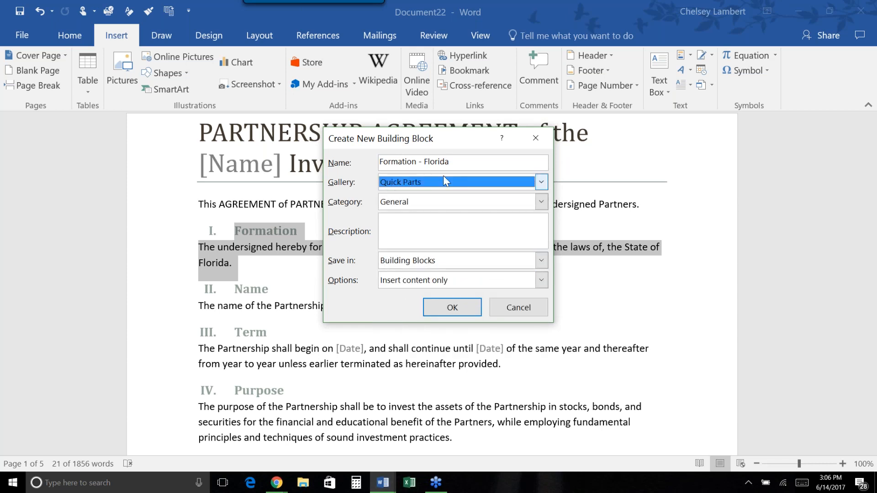
{"action": "left_click", "coordinate": [427, 201]}
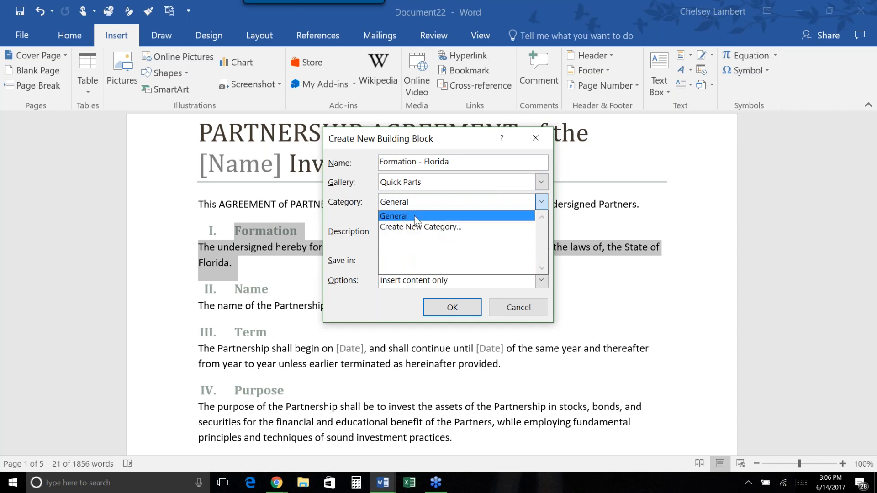
{"action": "left_click", "coordinate": [364, 217]}
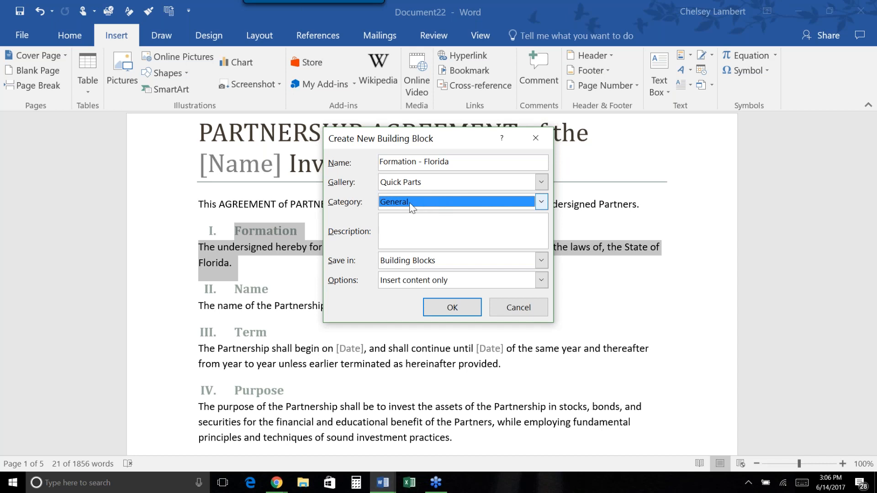
{"action": "left_click", "coordinate": [535, 200]}
{"action": "left_click", "coordinate": [425, 226]}
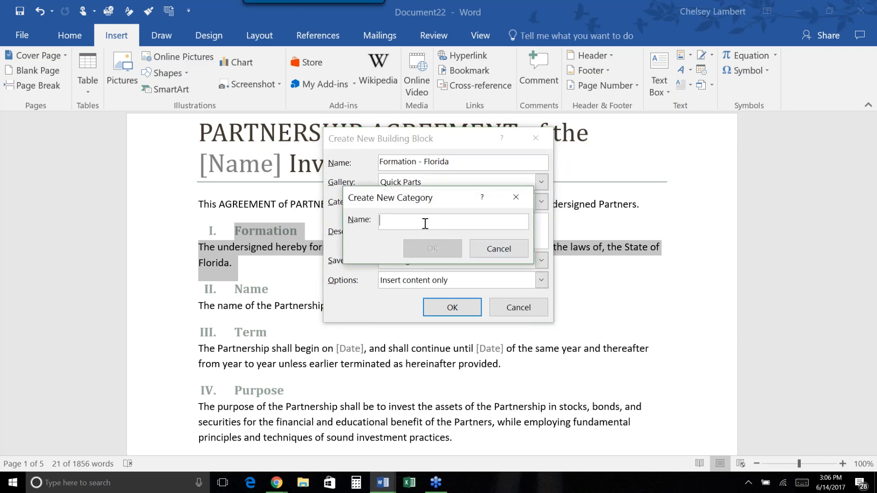
{"action": "type", "text": "Agre"}
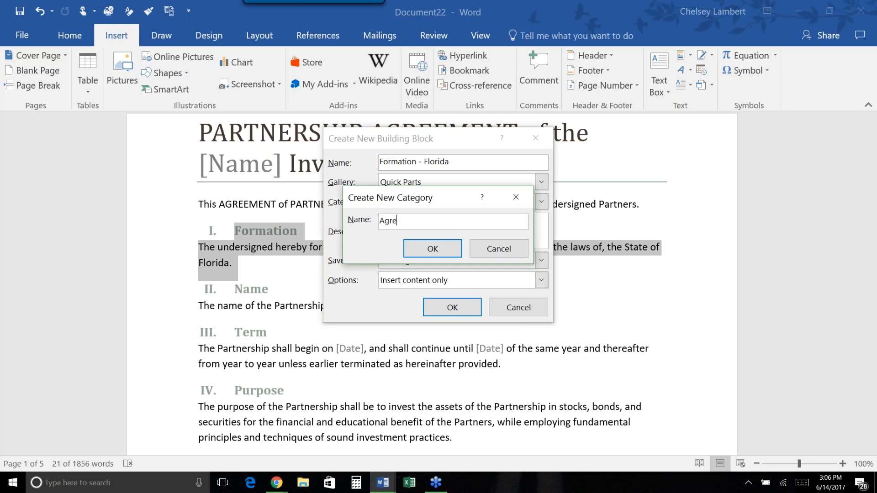
{"action": "type", "text": "ements - Florida"}
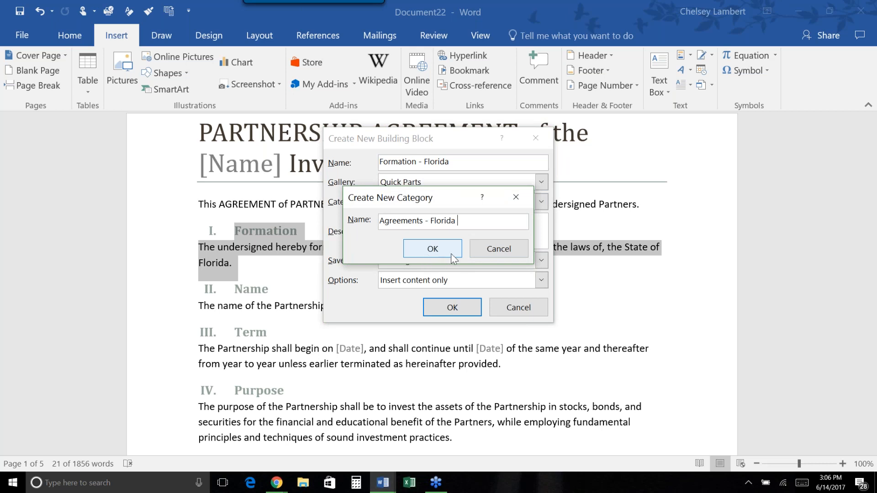
{"action": "left_click", "coordinate": [494, 254]}
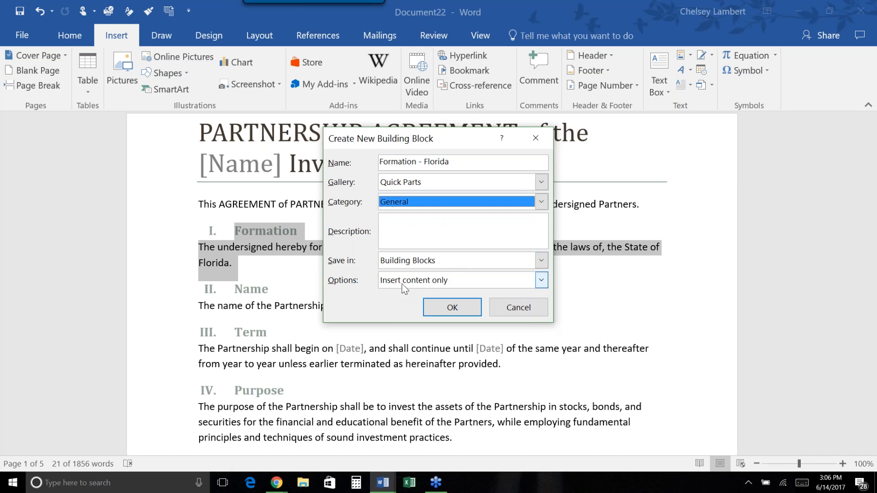
Make the Formation - Florida block insert content in its own paragraph and save it.
{"action": "left_click", "coordinate": [455, 281]}
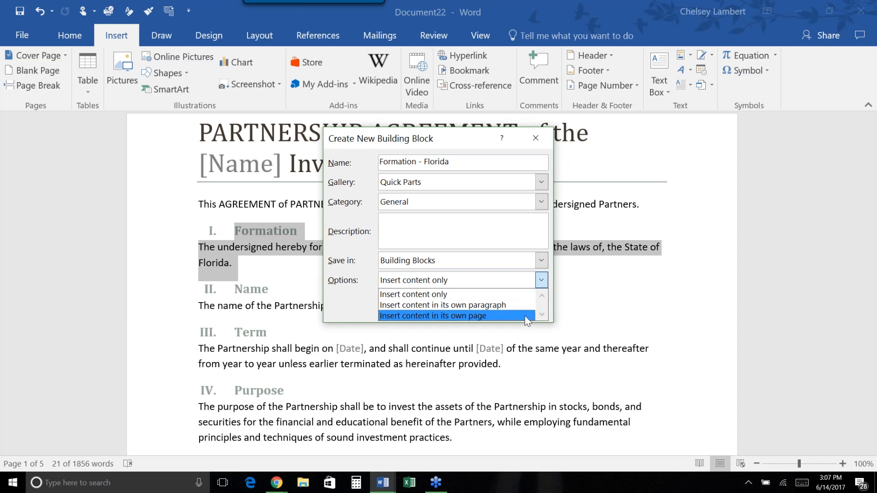
{"action": "left_click", "coordinate": [494, 304]}
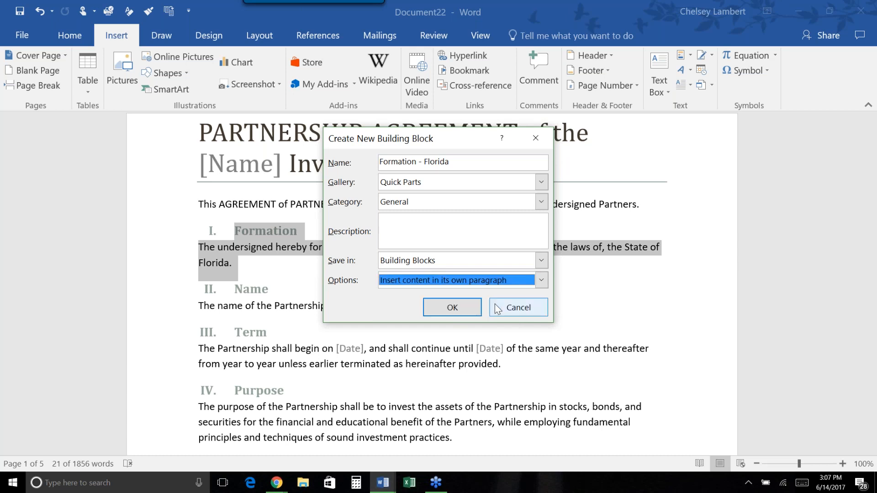
{"action": "left_click", "coordinate": [443, 308]}
{"action": "left_click", "coordinate": [338, 282]}
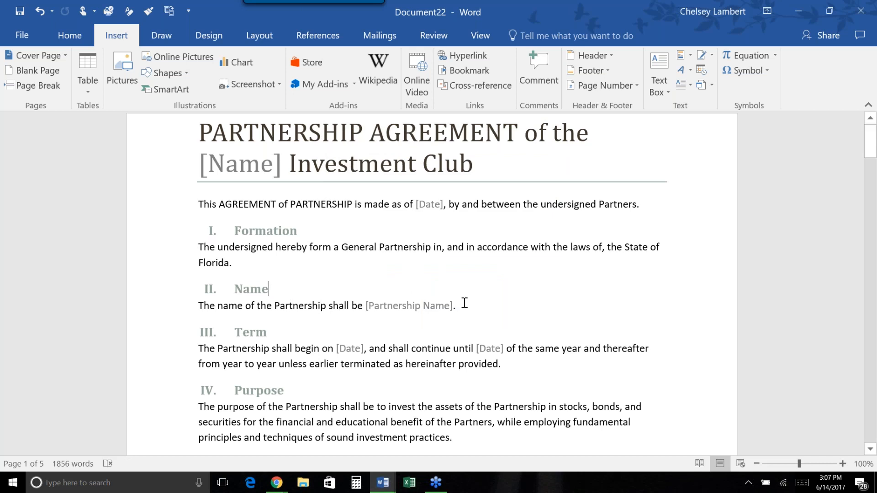
Select the Name section and start a new Quick Part named 'Partnership Name - Florida'.
{"action": "left_click_drag", "start_coordinate": [464, 306], "coordinate": [191, 292]}
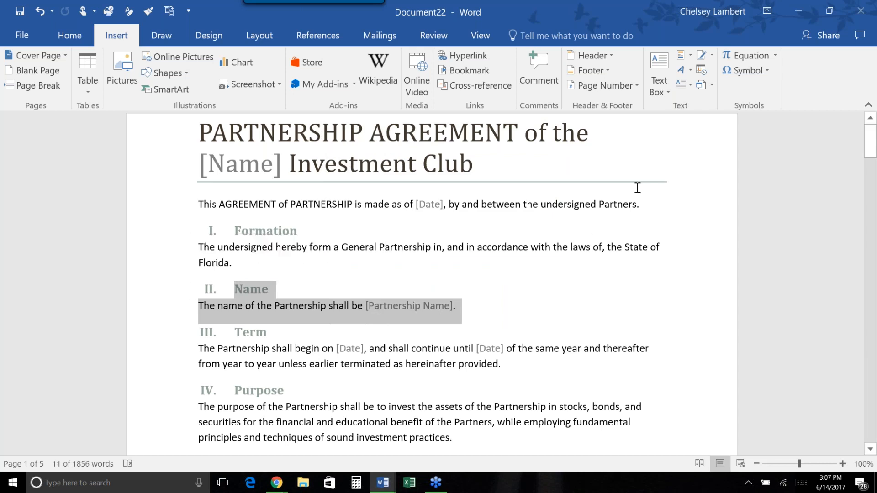
{"action": "left_click", "coordinate": [690, 57]}
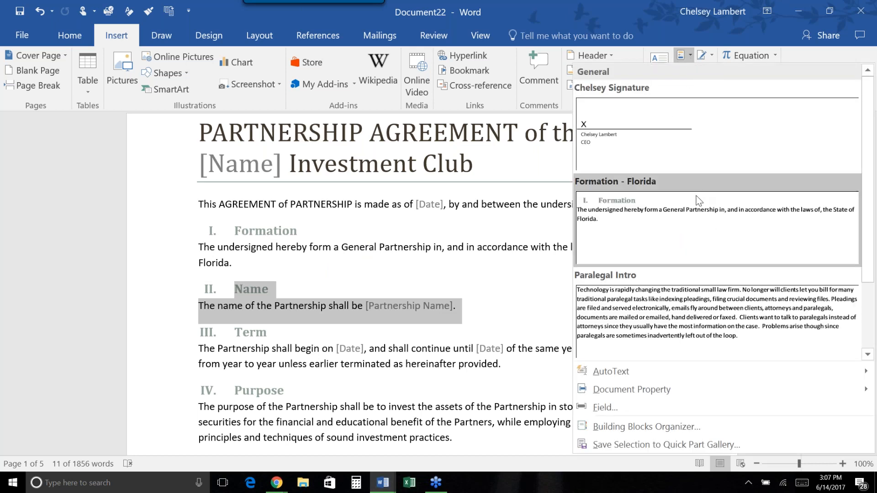
{"action": "left_click", "coordinate": [670, 444]}
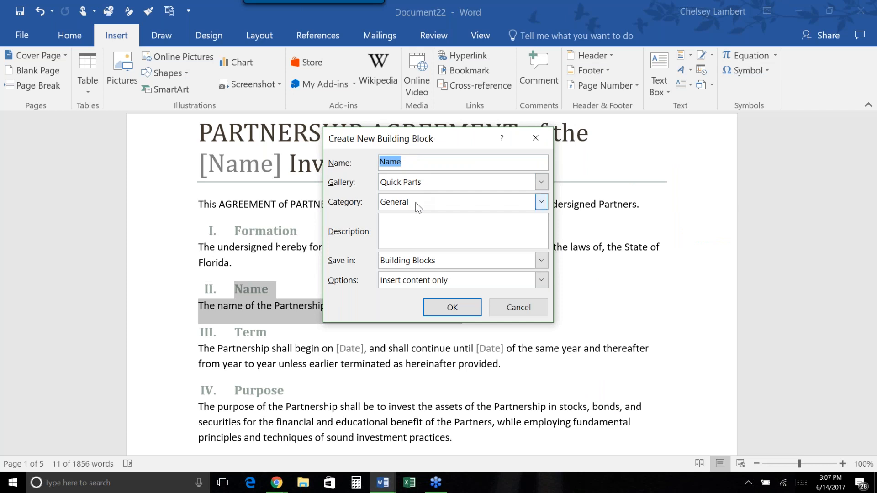
{"action": "left_click", "coordinate": [402, 162]}
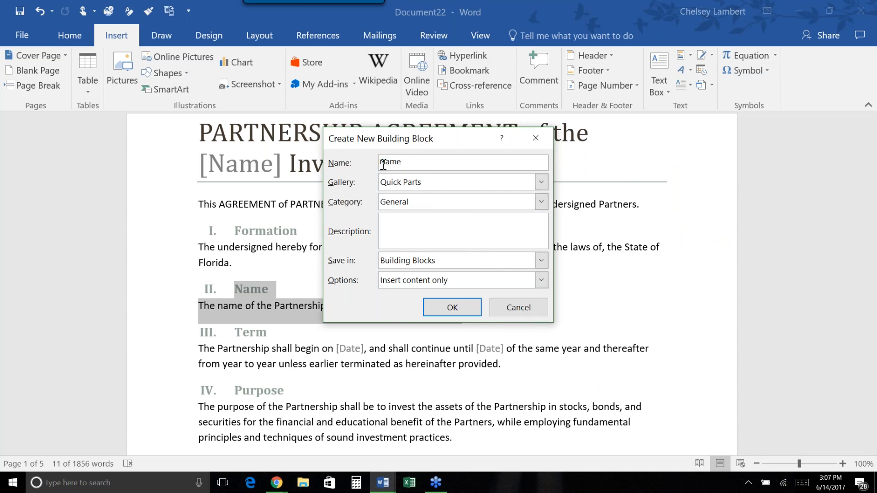
{"action": "type", "text": "Partnership Name - Florida"}
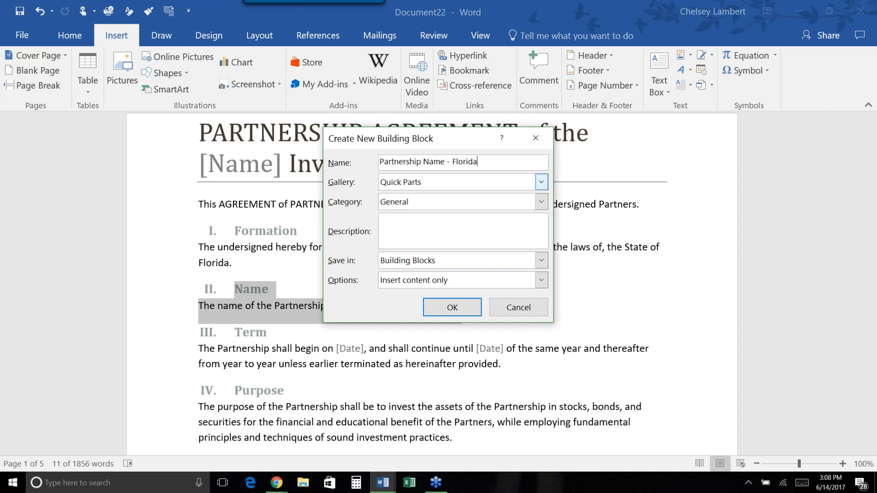
Set the block to insert content in its own paragraph and save it.
{"action": "left_click", "coordinate": [417, 228]}
{"action": "left_click", "coordinate": [542, 281]}
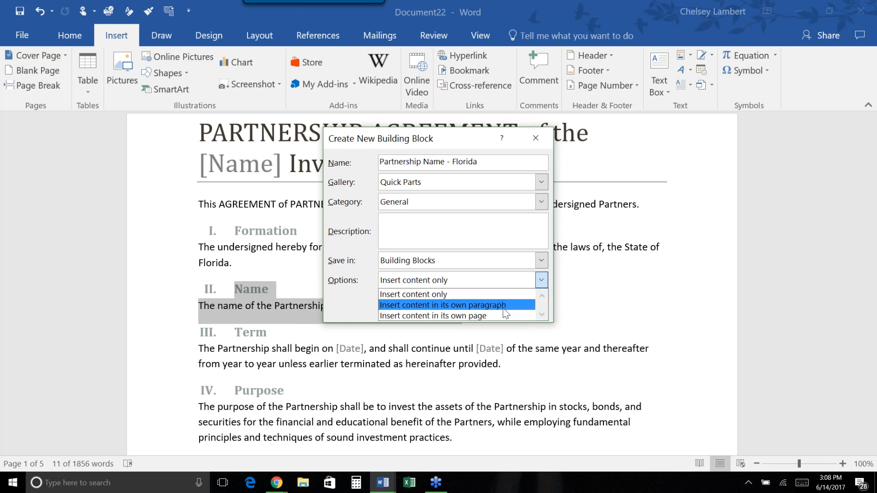
{"action": "left_click", "coordinate": [505, 305]}
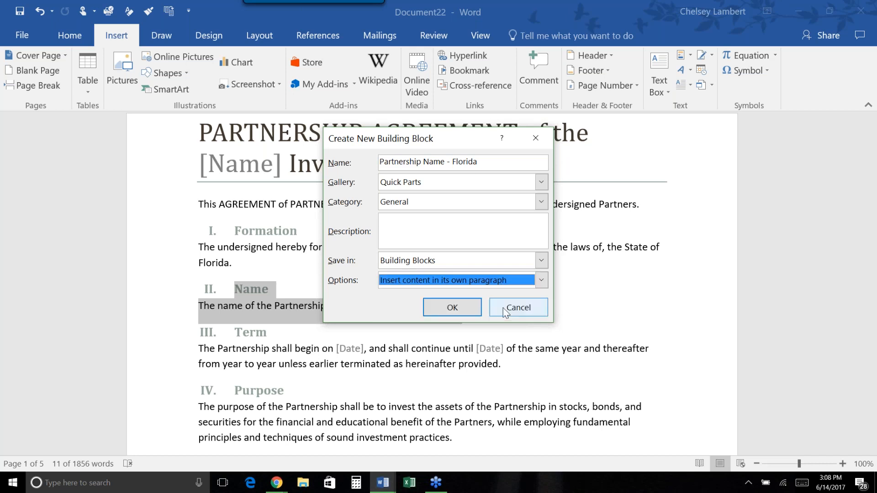
{"action": "left_click", "coordinate": [452, 307]}
{"action": "left_click", "coordinate": [496, 318]}
Save the Term section as a Quick Part named 'Partnership Term - Florida'.
{"action": "scroll", "coordinate": [496, 318], "scroll_direction": "down", "scroll_amount": 2}
{"action": "left_click_drag", "start_coordinate": [511, 294], "coordinate": [173, 255]}
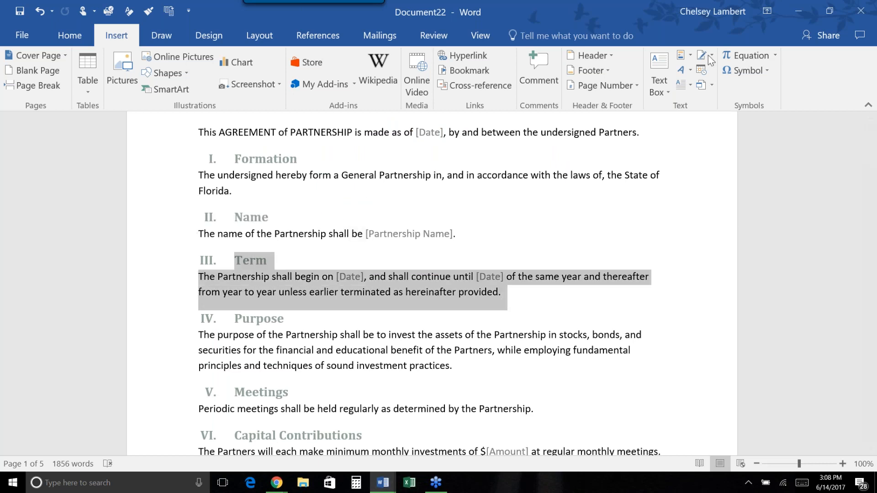
{"action": "left_click", "coordinate": [683, 56]}
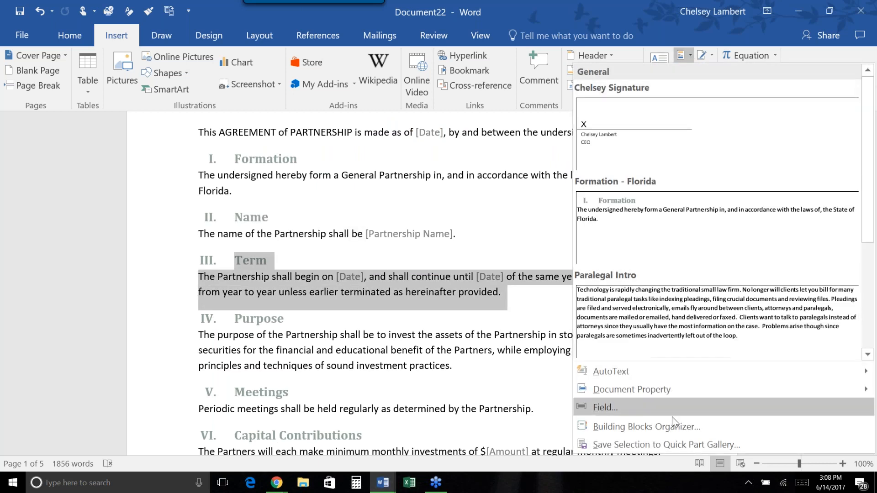
{"action": "left_click", "coordinate": [682, 441]}
{"action": "left_click", "coordinate": [439, 163]}
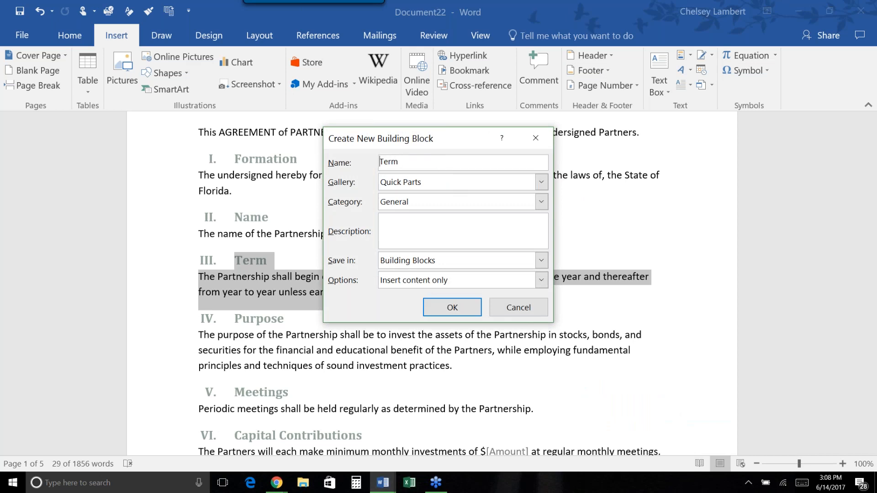
{"action": "type", "text": "Partnership"}
{"action": "type", "text": "- Florida"}
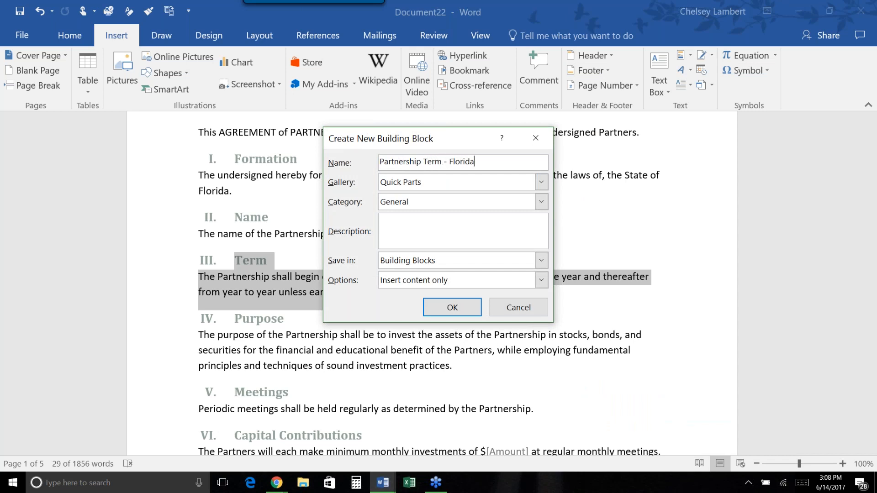
{"action": "left_click", "coordinate": [451, 307]}
{"action": "left_click", "coordinate": [472, 365]}
Save the Purpose section as a Quick Part named 'Partnership Purpose - Florida'.
{"action": "left_click_drag", "start_coordinate": [472, 365], "coordinate": [201, 314]}
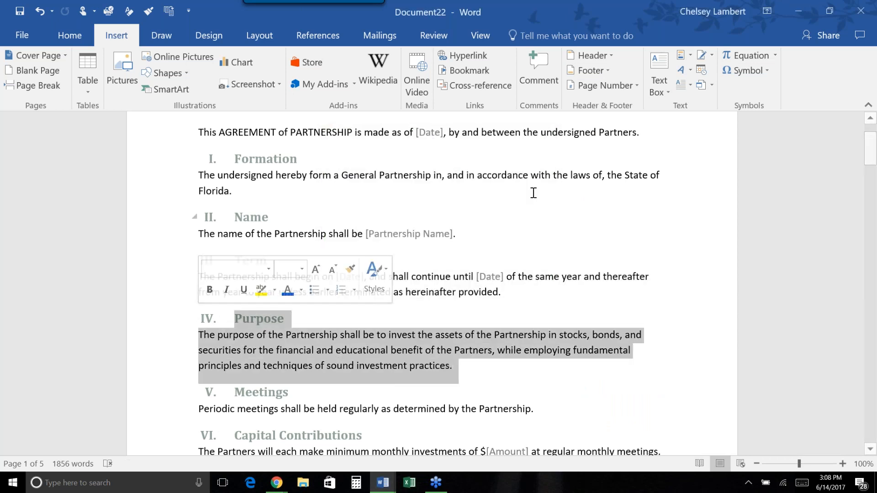
{"action": "left_click", "coordinate": [683, 55]}
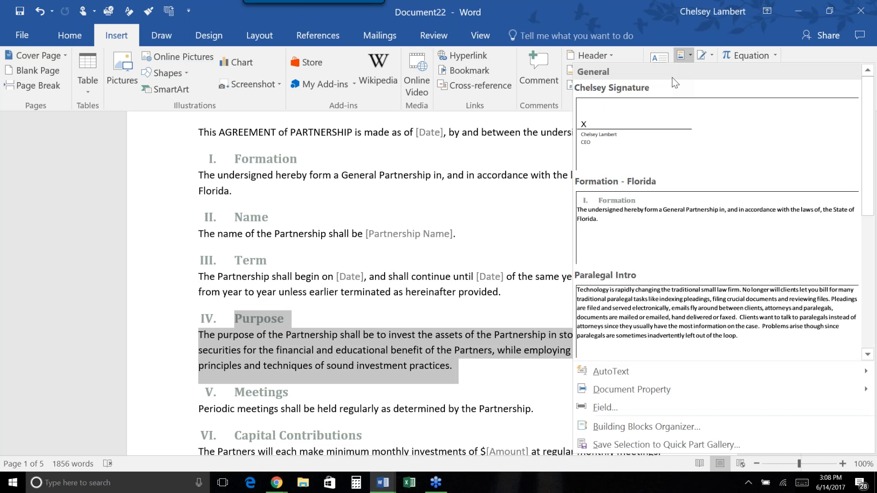
{"action": "left_click", "coordinate": [679, 445]}
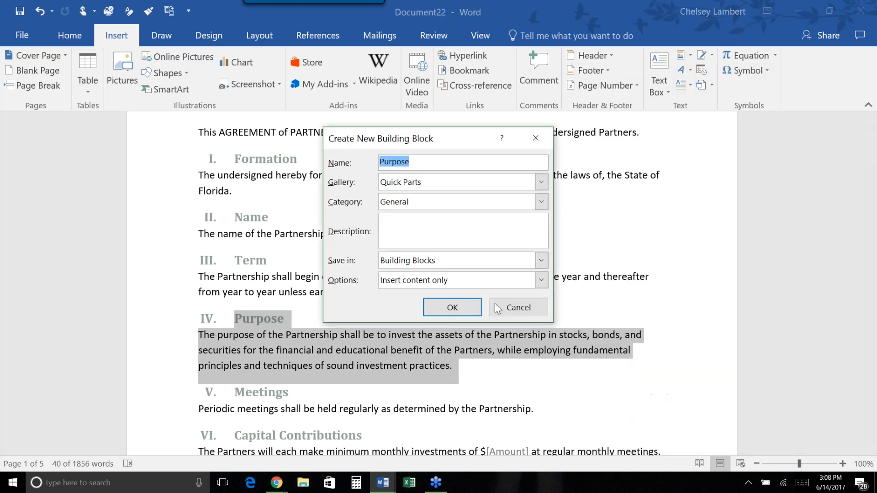
{"action": "key", "text": "Home"}
{"action": "type", "text": "Partnership Purpose"}
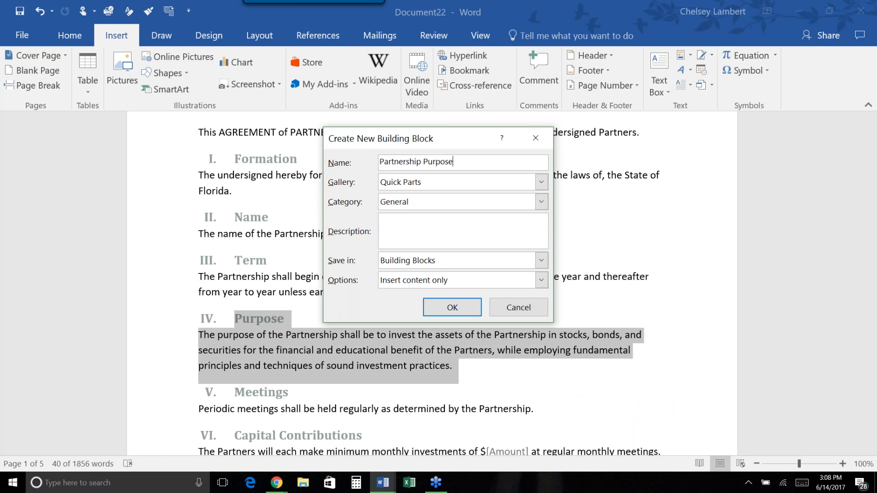
{"action": "type", "text": " - Florida"}
{"action": "left_click", "coordinate": [440, 306]}
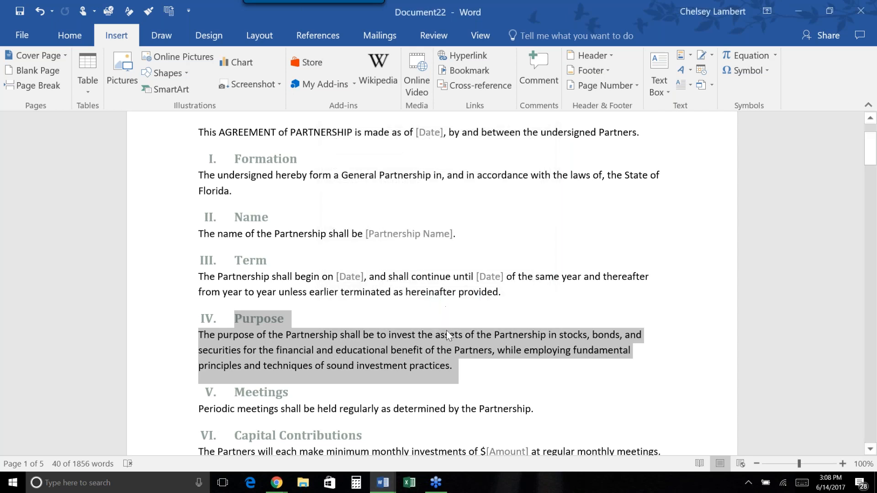
{"action": "scroll", "coordinate": [448, 336], "scroll_direction": "down", "scroll_amount": 2}
Select the Capital Contributions heading and paragraph and start a new Quick Part from it.
{"action": "left_click", "coordinate": [535, 338]}
{"action": "scroll", "coordinate": [536, 337], "scroll_direction": "down", "scroll_amount": 1}
{"action": "scroll", "coordinate": [535, 337], "scroll_direction": "down", "scroll_amount": 3}
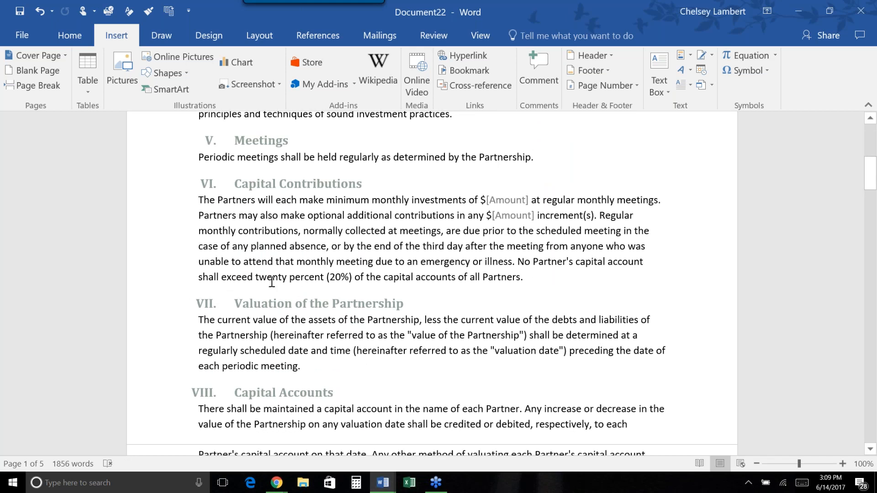
{"action": "left_click_drag", "start_coordinate": [522, 278], "coordinate": [186, 185]}
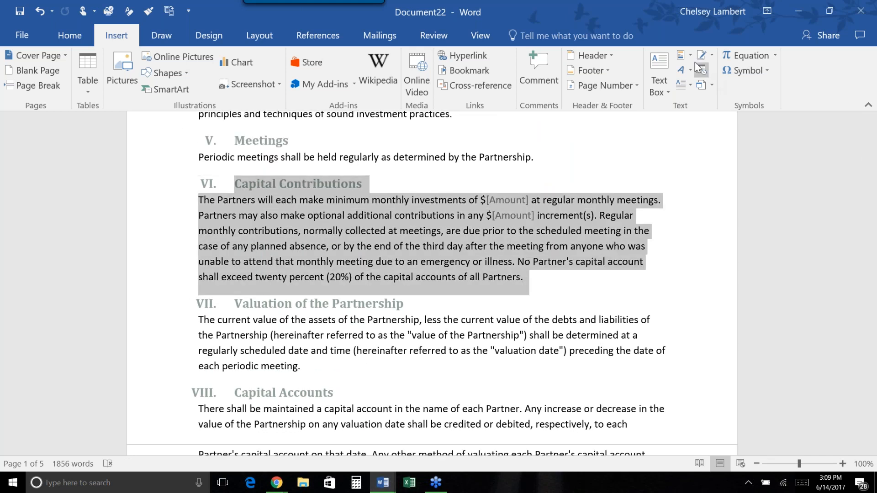
{"action": "left_click", "coordinate": [683, 55]}
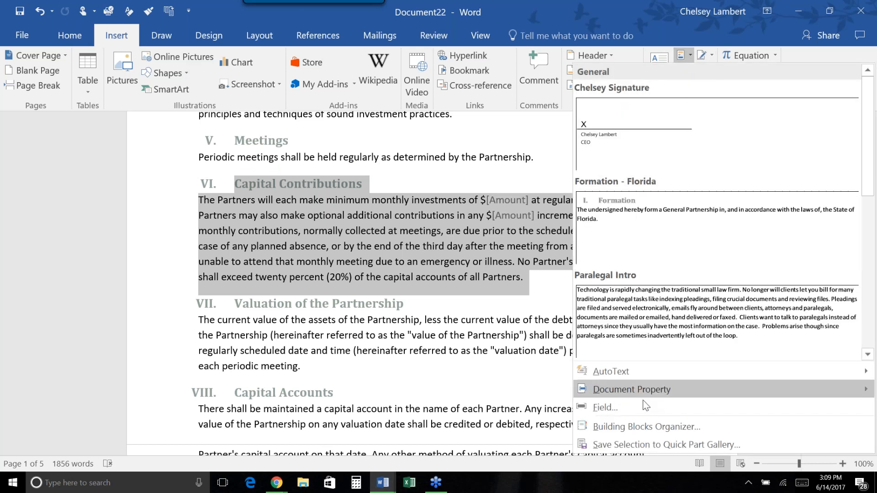
{"action": "left_click", "coordinate": [651, 442]}
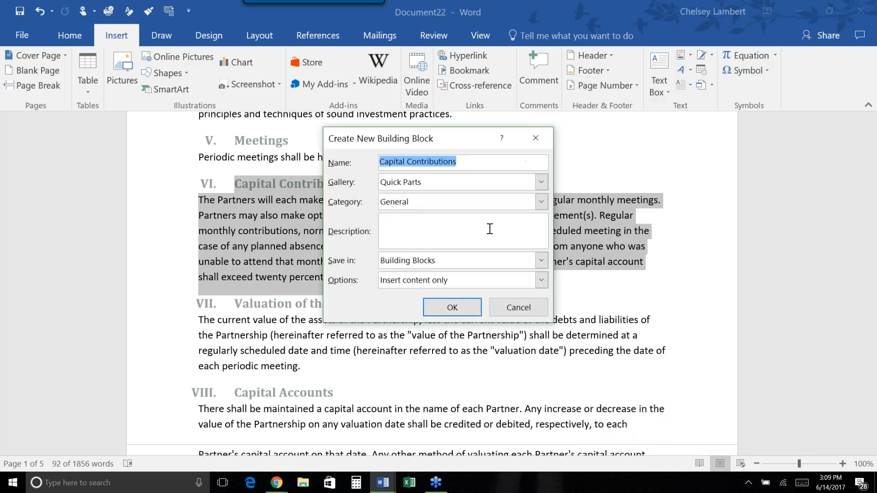
Name the block 'Prtnshp Capital Contributions FL', keep the General category, and save it.
{"action": "left_click", "coordinate": [456, 161]}
{"action": "left_click", "coordinate": [381, 162]}
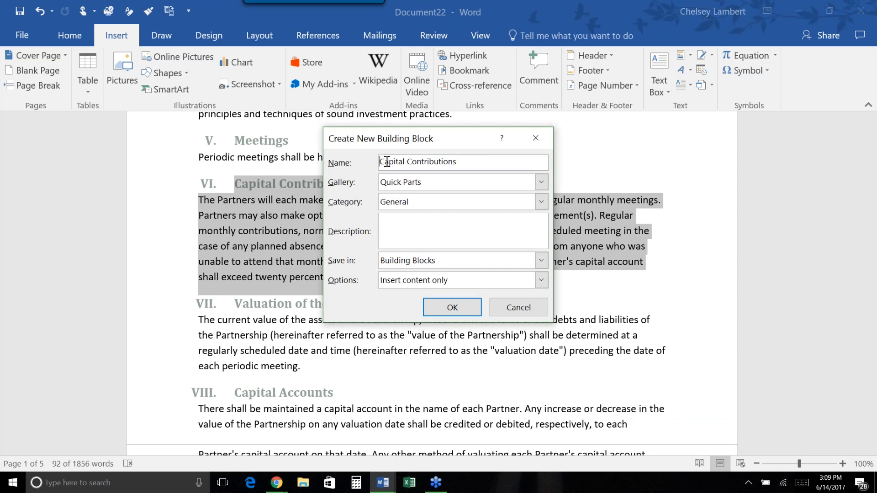
{"action": "type", "text": "Partner"}
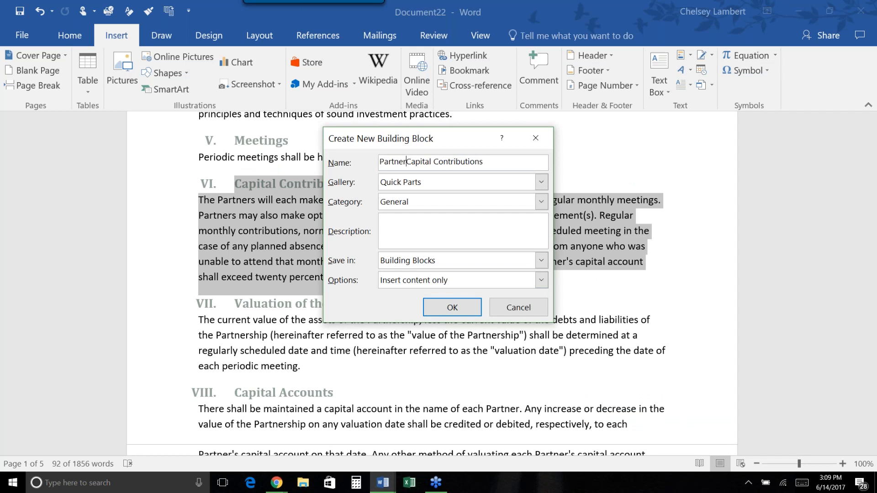
{"action": "type", "text": "ship"}
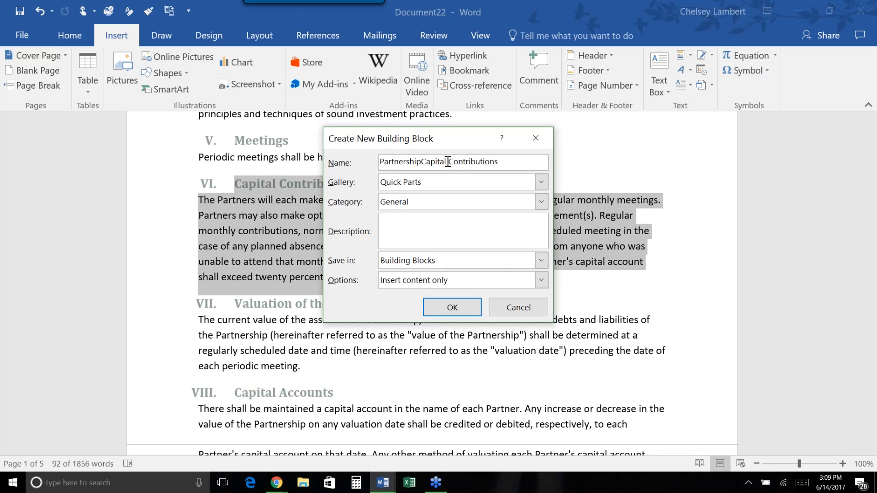
{"action": "left_click_drag", "start_coordinate": [421, 163], "coordinate": [386, 164]}
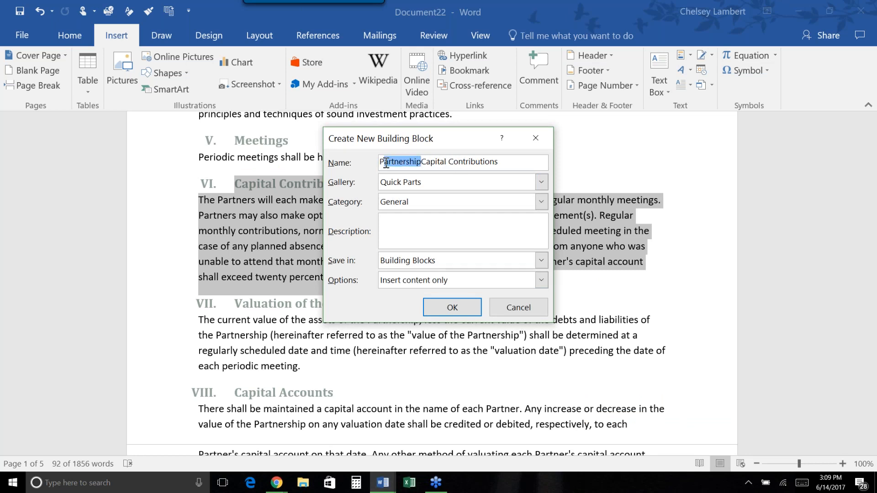
{"action": "type", "text": "rtnshp"}
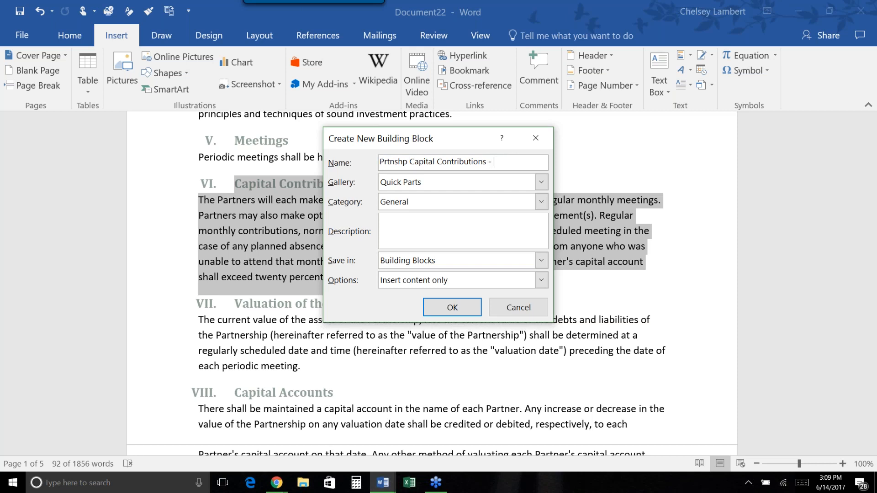
{"action": "key", "text": "BackSpace"}
{"action": "type", "text": "FL"}
{"action": "key", "text": "Tab"}
{"action": "key", "text": "Tab"}
{"action": "key", "text": "Tab"}
{"action": "left_click", "coordinate": [413, 204]}
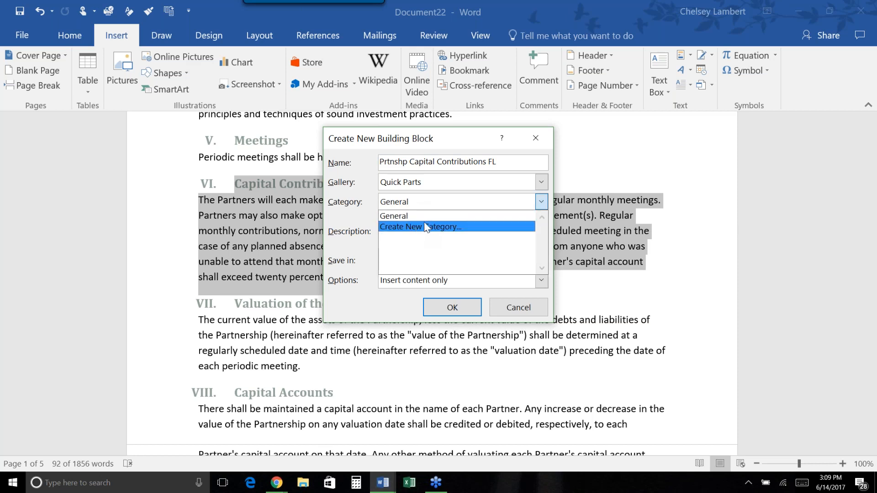
{"action": "left_click", "coordinate": [424, 216]}
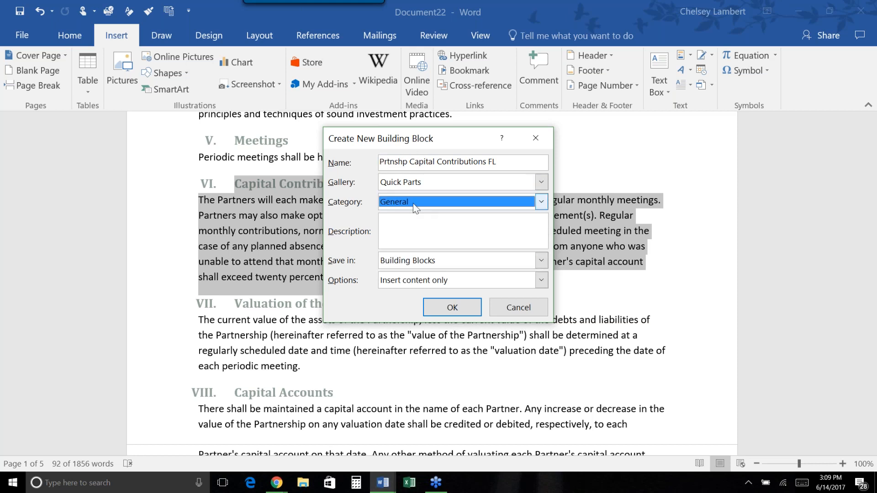
{"action": "left_click", "coordinate": [452, 307]}
{"action": "left_click", "coordinate": [558, 275]}
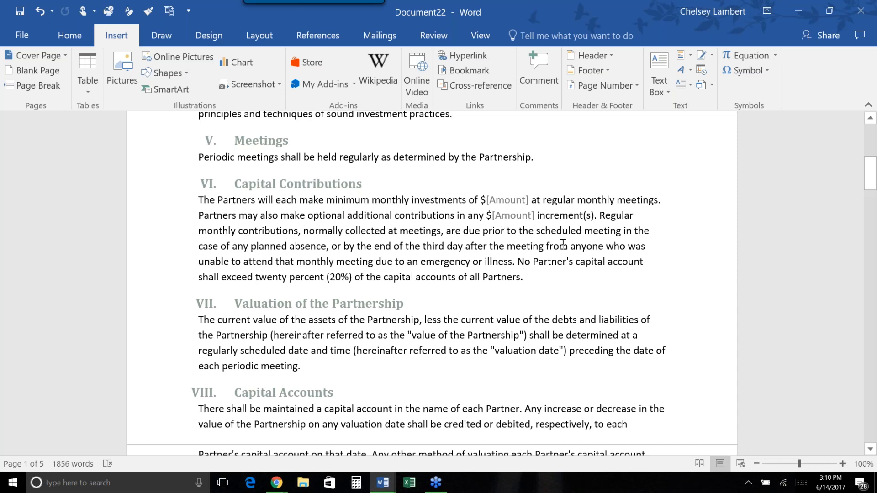
Select the title and opening paragraph and save them as Quick Part 'PARTNERSHIP AGMT Title'.
{"action": "scroll", "coordinate": [568, 243], "scroll_direction": "down", "scroll_amount": 1}
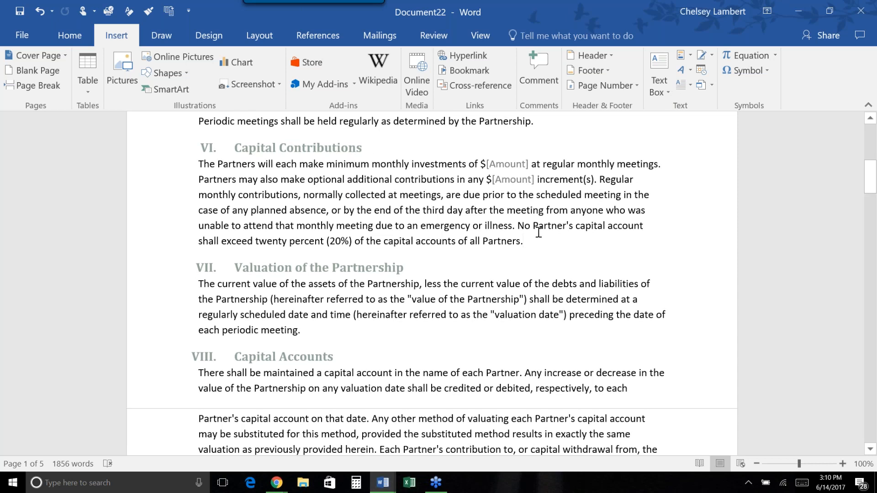
{"action": "scroll", "coordinate": [539, 233], "scroll_direction": "down", "scroll_amount": 5}
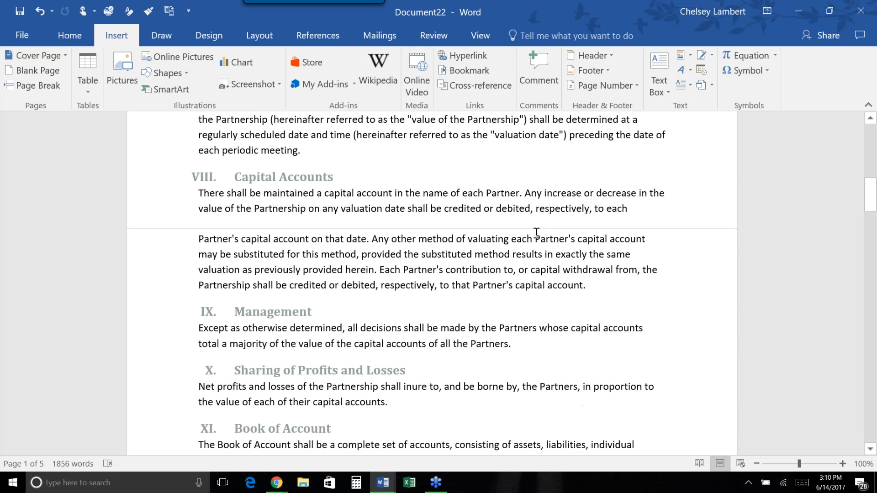
{"action": "scroll", "coordinate": [537, 233], "scroll_direction": "up", "scroll_amount": 9}
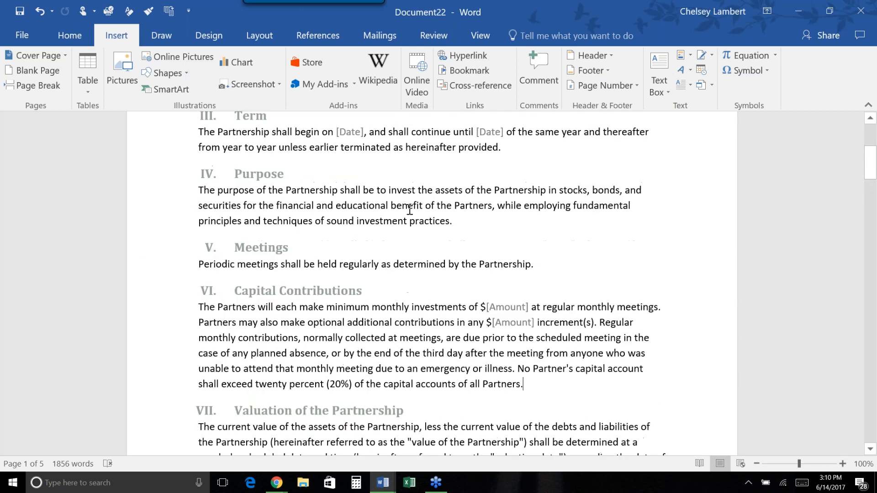
{"action": "scroll", "coordinate": [480, 342], "scroll_direction": "up", "scroll_amount": 2}
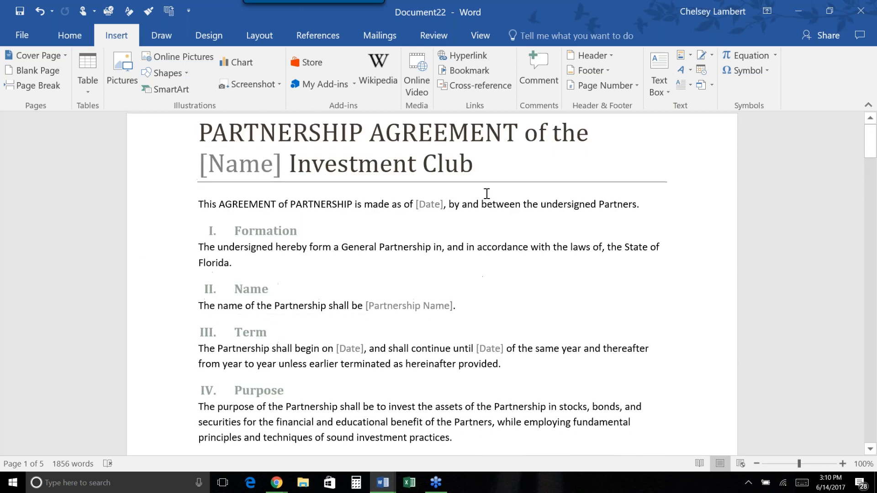
{"action": "left_click_drag", "start_coordinate": [659, 204], "coordinate": [226, 137]}
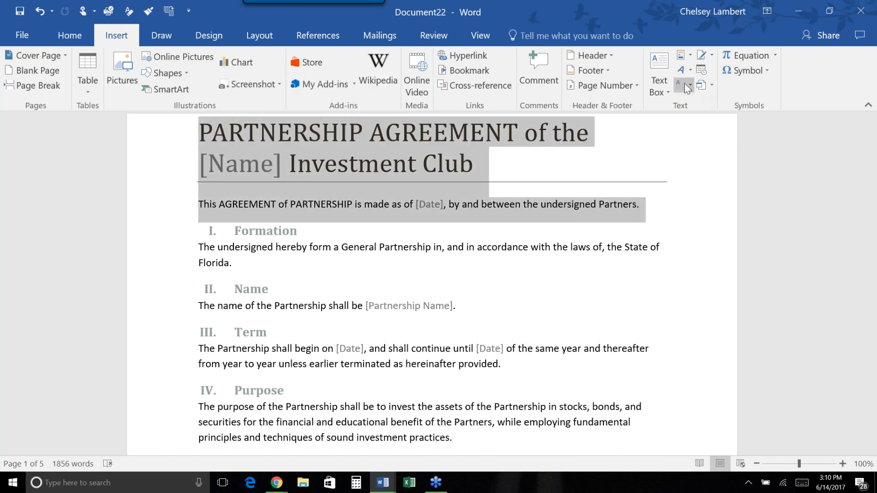
{"action": "left_click", "coordinate": [689, 58]}
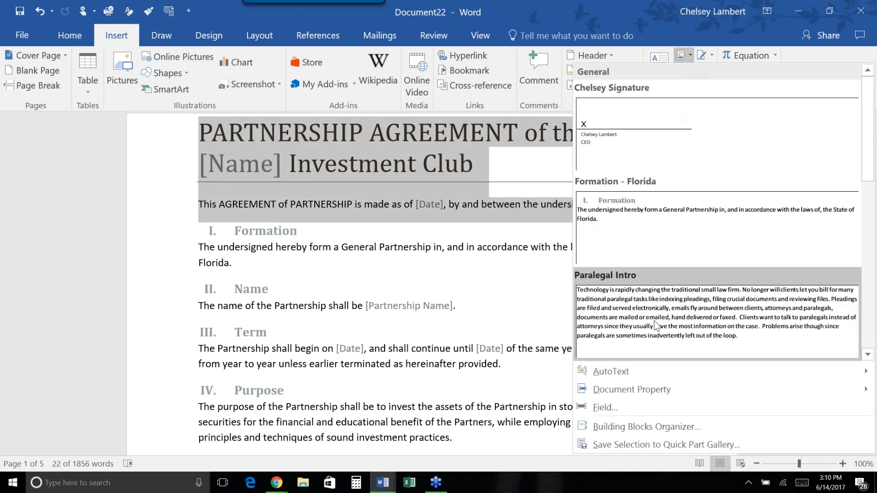
{"action": "left_click", "coordinate": [646, 440]}
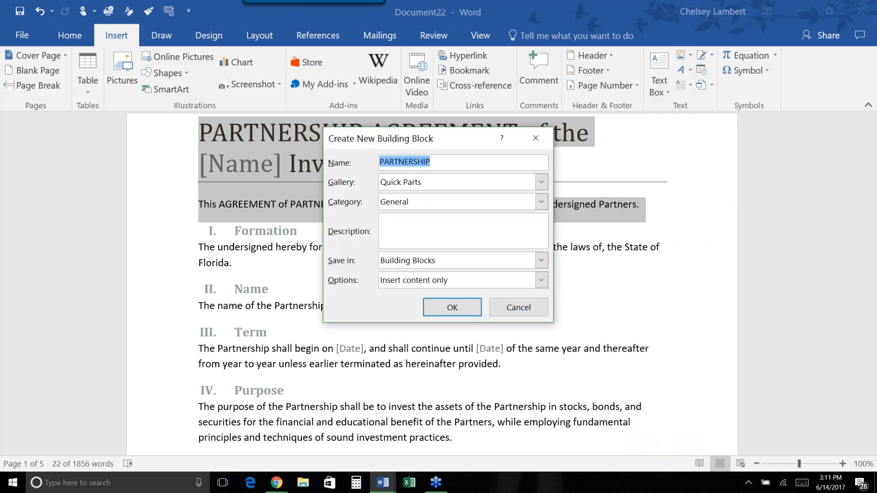
{"action": "left_click", "coordinate": [431, 162]}
{"action": "type", "text": "AGMT Title"}
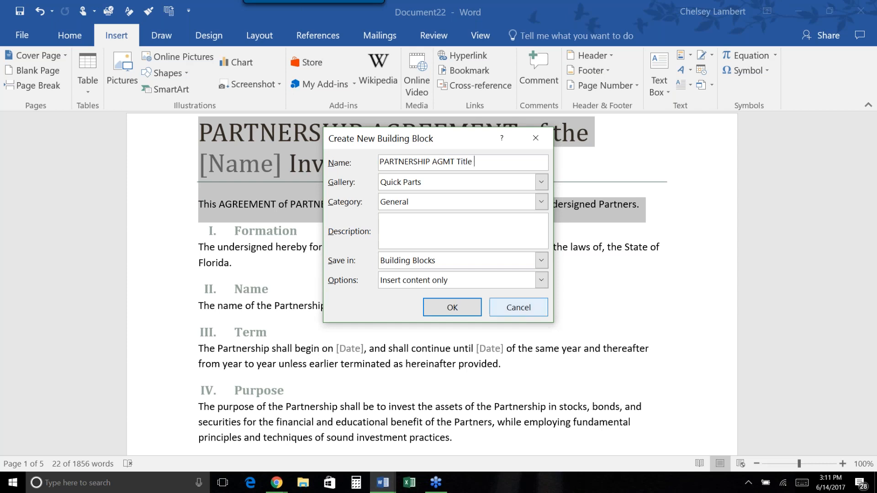
{"action": "left_click", "coordinate": [458, 308]}
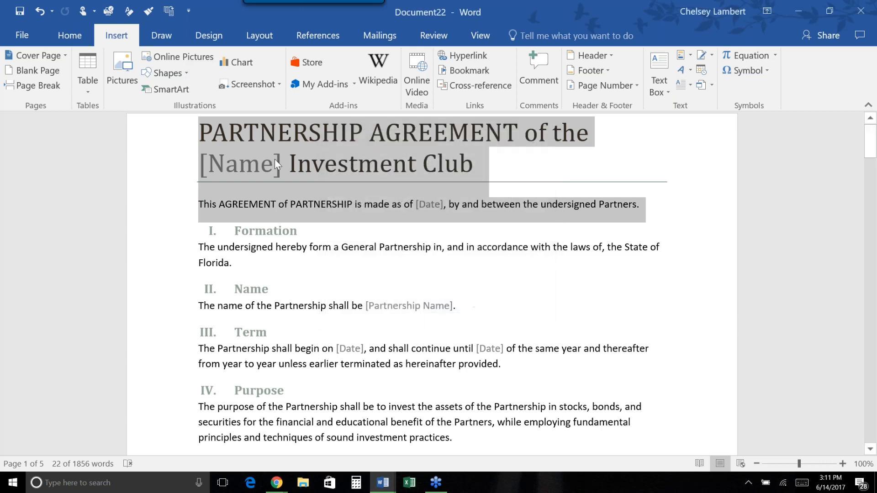
{"action": "left_click", "coordinate": [550, 173]}
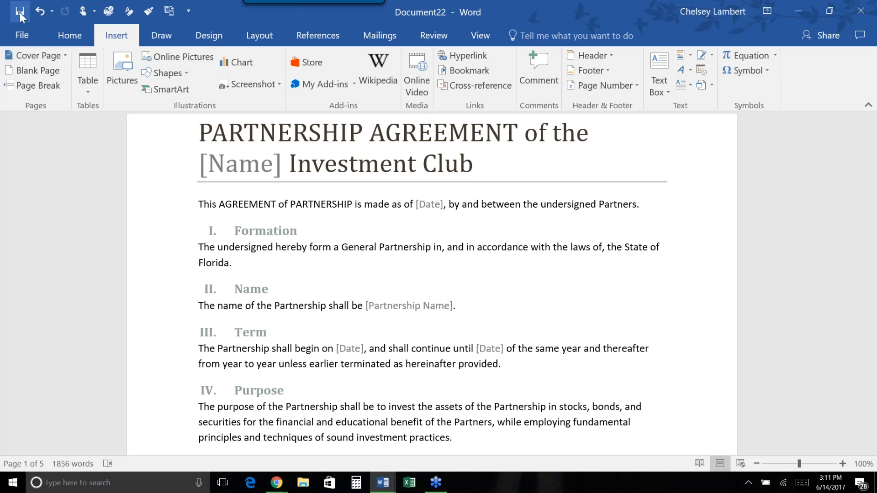
Save the agreement in Documents under the suggested name 'PARTNERSHIP AGREEMENT of the'.
{"action": "left_click", "coordinate": [20, 11]}
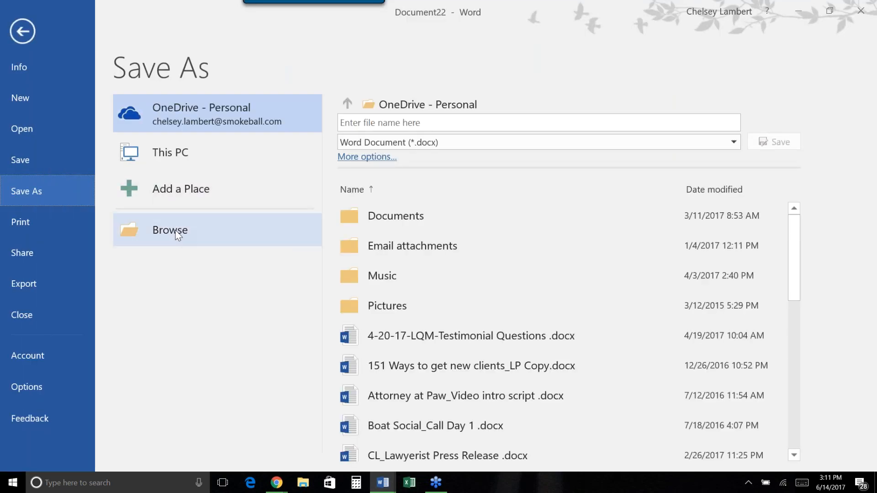
{"action": "left_click", "coordinate": [447, 119]}
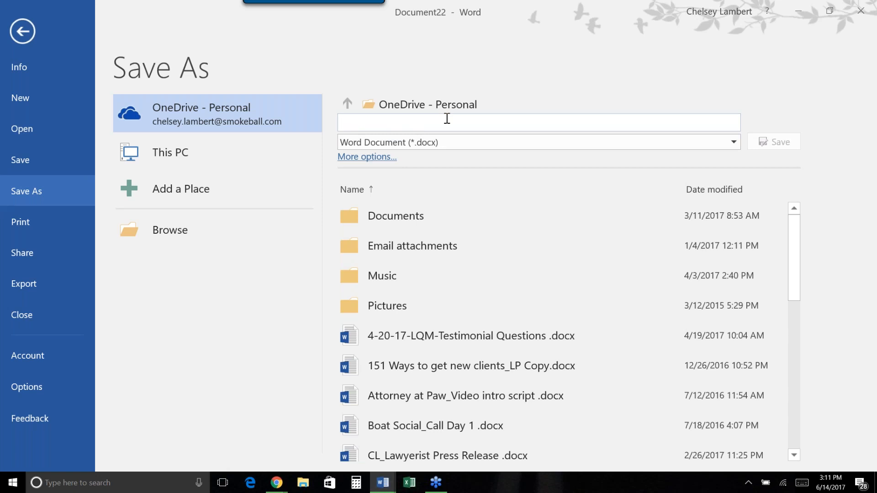
{"action": "left_click", "coordinate": [254, 242]}
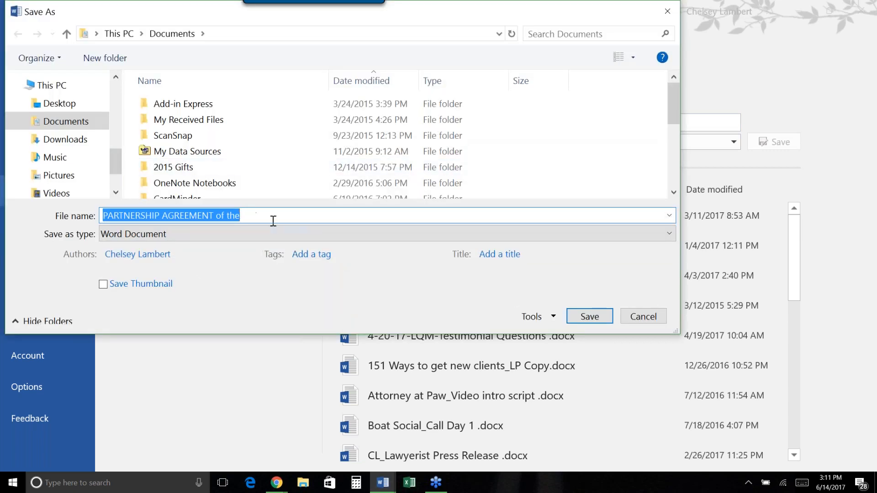
{"action": "left_click", "coordinate": [579, 318]}
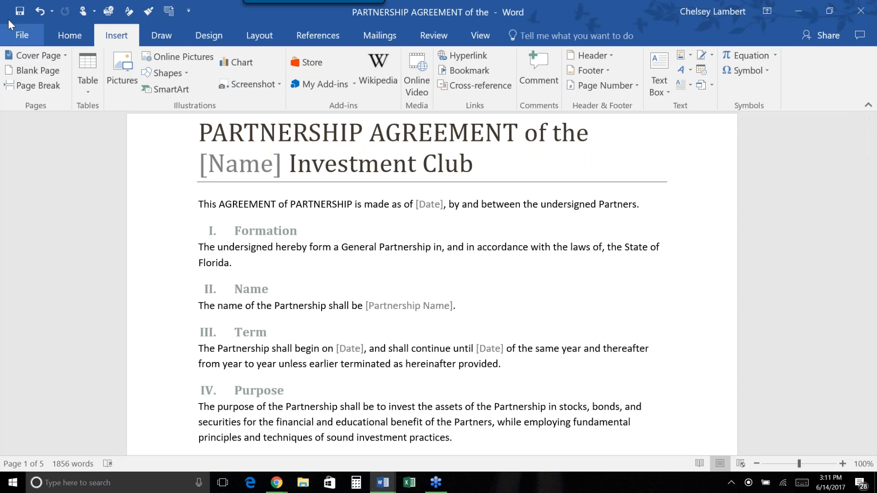
Create a new blank document from File > New.
{"action": "left_click", "coordinate": [20, 35]}
{"action": "left_click", "coordinate": [27, 98]}
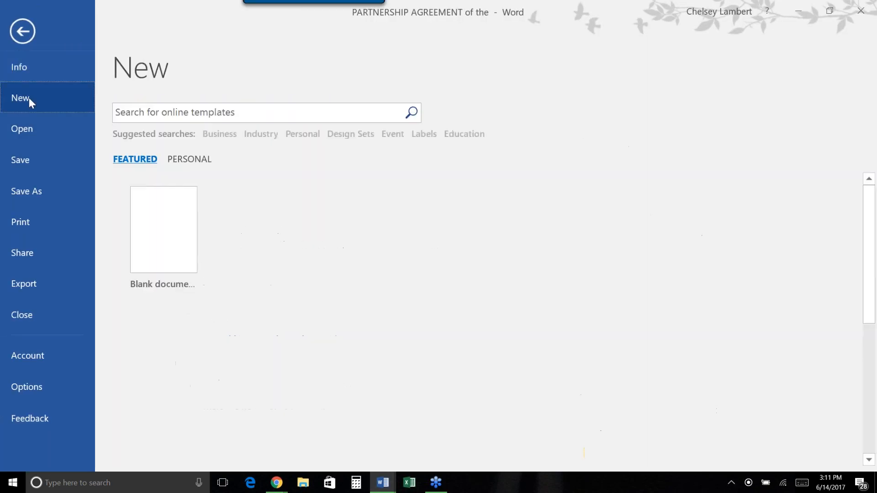
{"action": "left_click", "coordinate": [158, 225]}
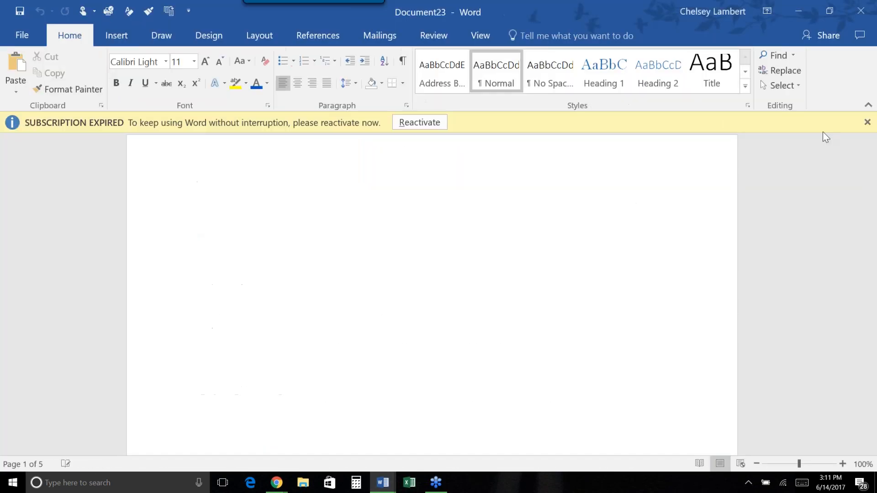
Dismiss the subscription notice and insert the PARTNERSHIP AGMT Title Quick Part into Document23.
{"action": "left_click", "coordinate": [868, 123]}
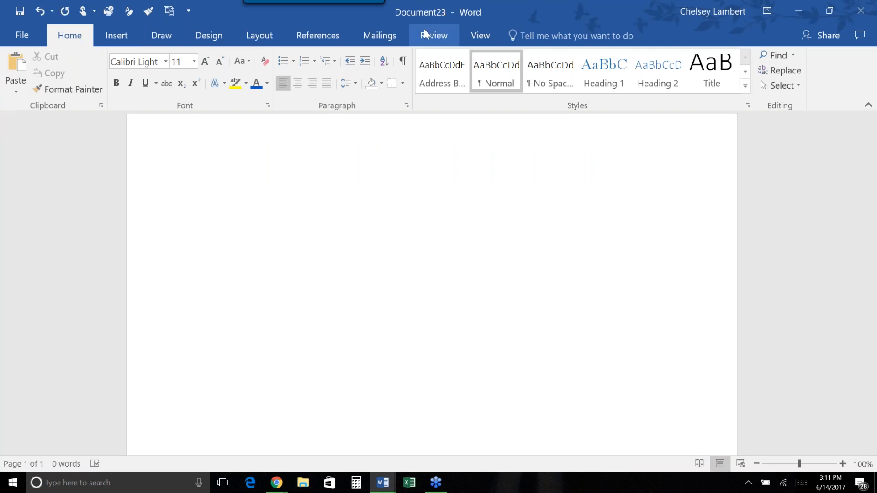
{"action": "left_click", "coordinate": [126, 39]}
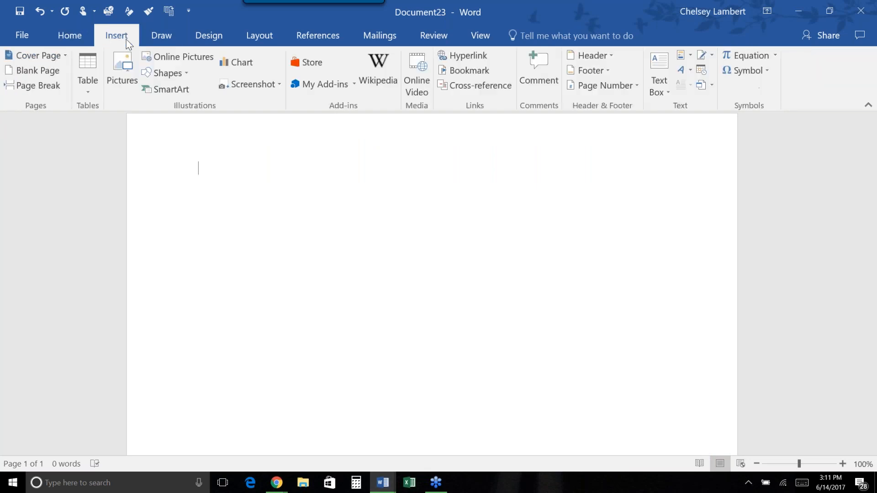
{"action": "left_click", "coordinate": [690, 59]}
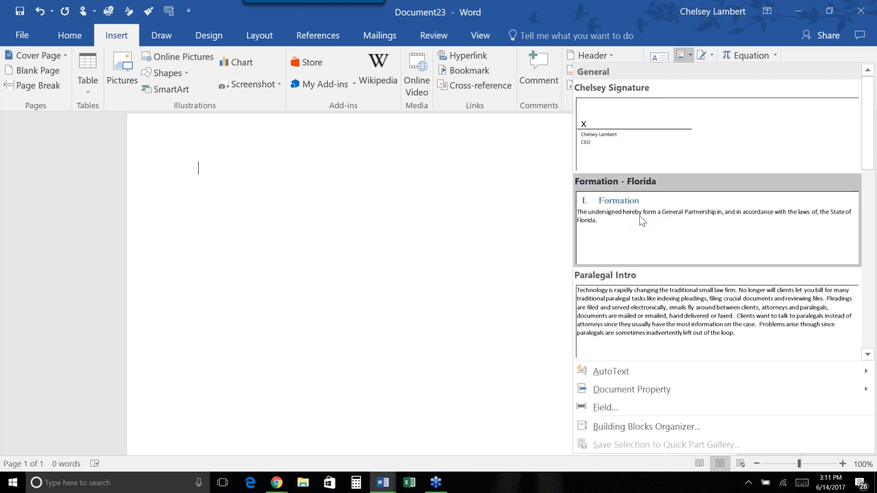
{"action": "scroll", "coordinate": [639, 215], "scroll_direction": "down", "scroll_amount": 3}
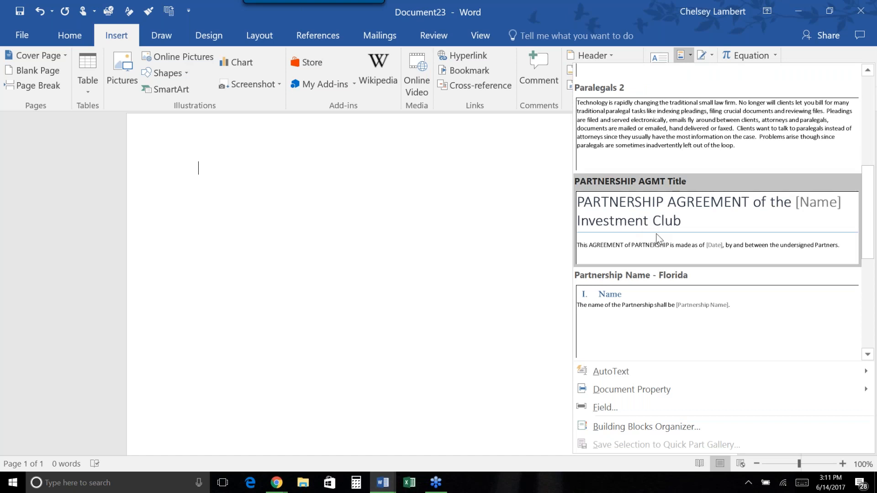
{"action": "left_click", "coordinate": [673, 229]}
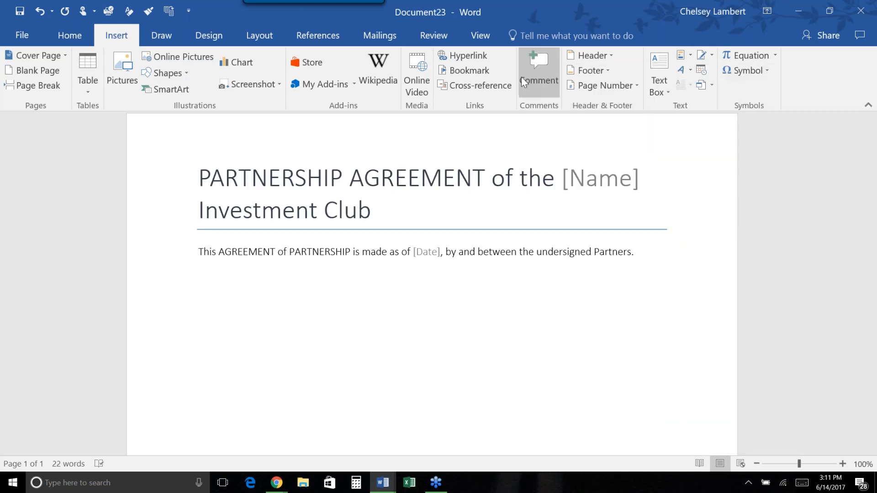
Insert the Formation - Florida and Partnership Term - Florida Quick Parts.
{"action": "left_click", "coordinate": [687, 57]}
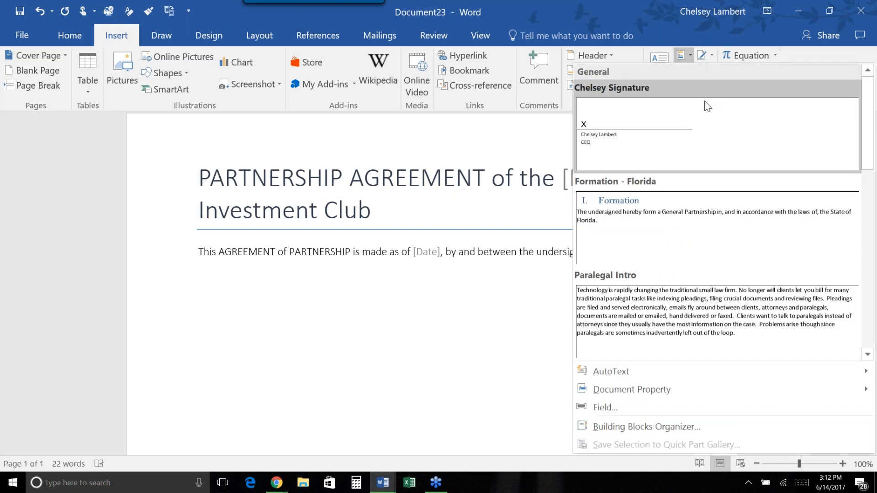
{"action": "left_click", "coordinate": [705, 208]}
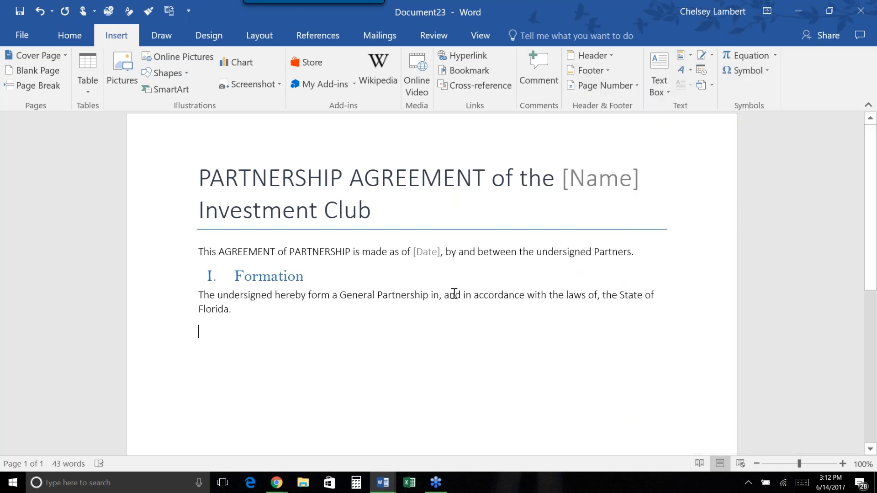
{"action": "left_click", "coordinate": [687, 59]}
{"action": "scroll", "coordinate": [728, 203], "scroll_direction": "down", "scroll_amount": 5}
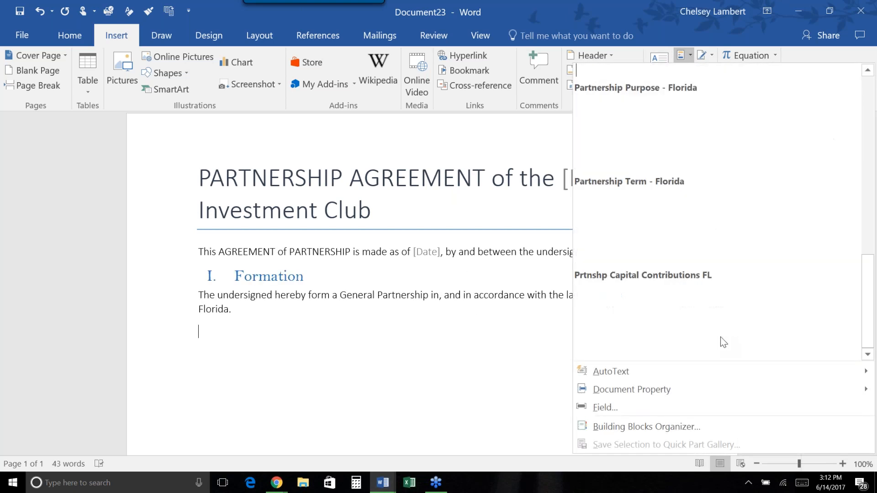
{"action": "left_click", "coordinate": [695, 211]}
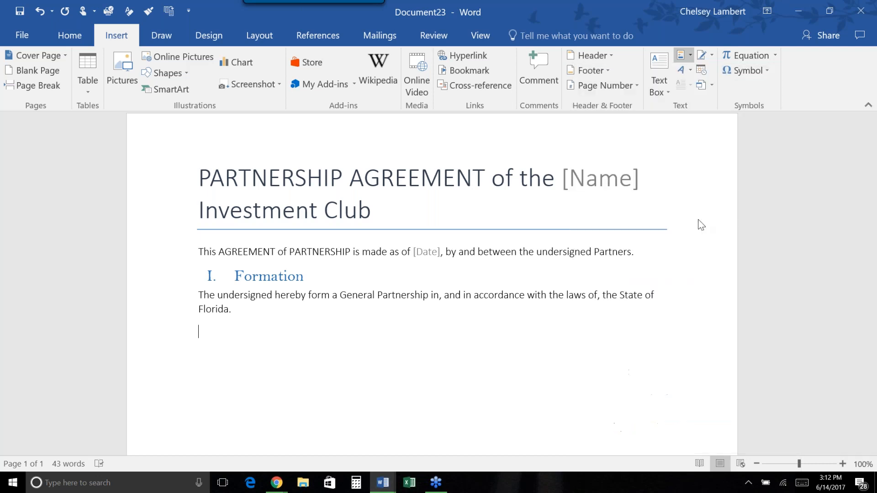
Add a line after the Formation paragraph and insert the Partnership Name - Florida Quick Part there.
{"action": "left_click", "coordinate": [691, 55]}
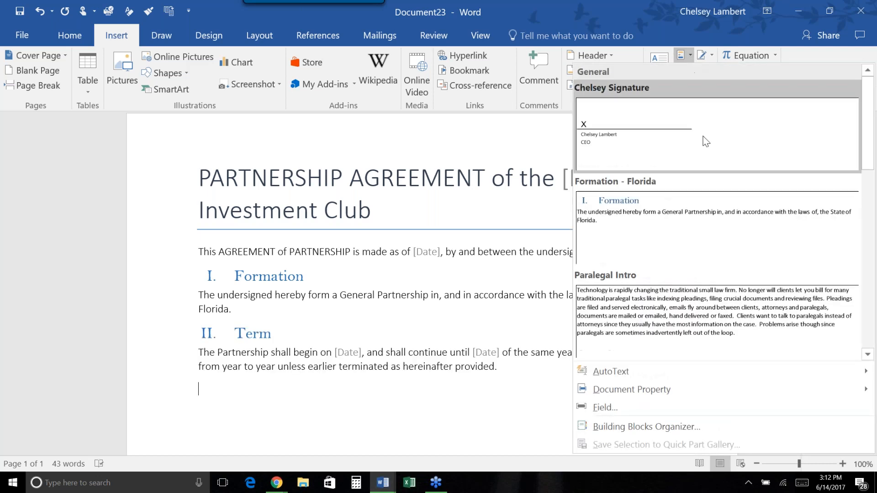
{"action": "scroll", "coordinate": [709, 221], "scroll_direction": "down", "scroll_amount": 5}
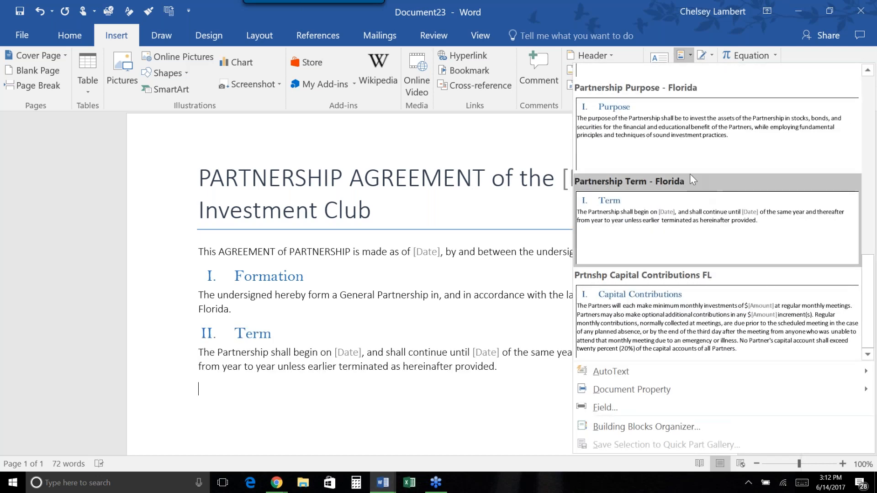
{"action": "left_click", "coordinate": [319, 312]}
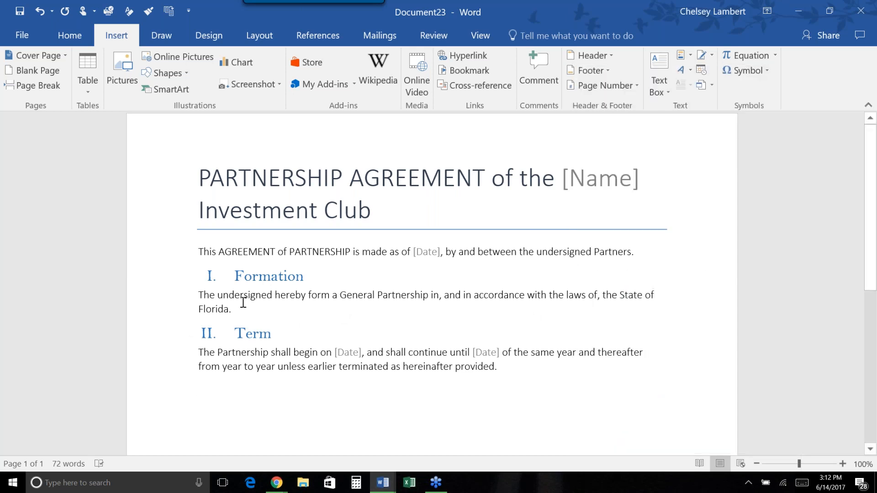
{"action": "key", "text": "Return"}
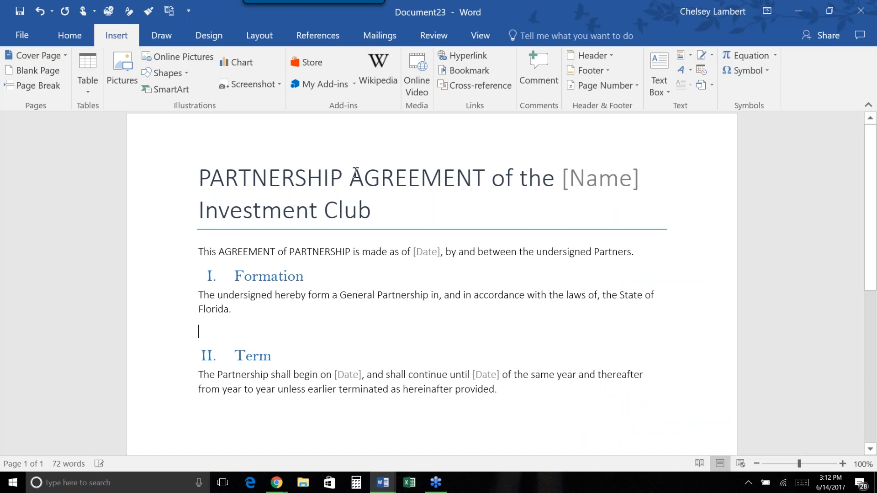
{"action": "left_click", "coordinate": [693, 59]}
{"action": "scroll", "coordinate": [672, 198], "scroll_direction": "down", "scroll_amount": 3}
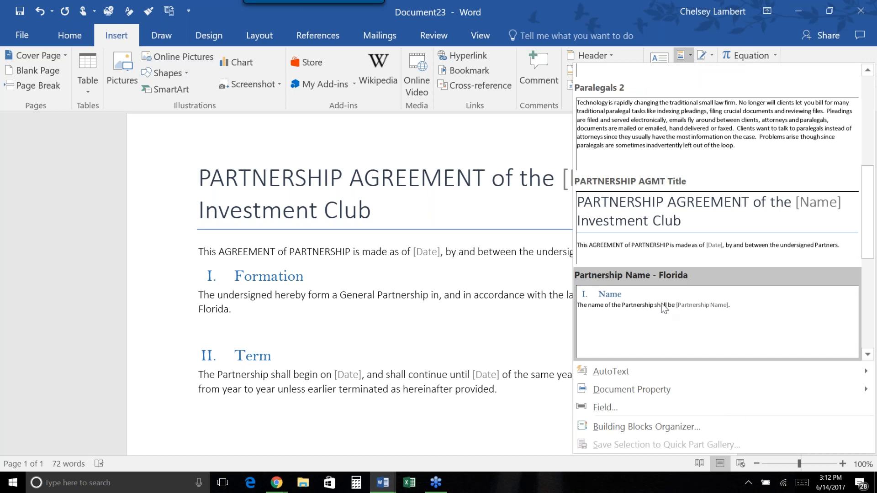
{"action": "left_click", "coordinate": [604, 342]}
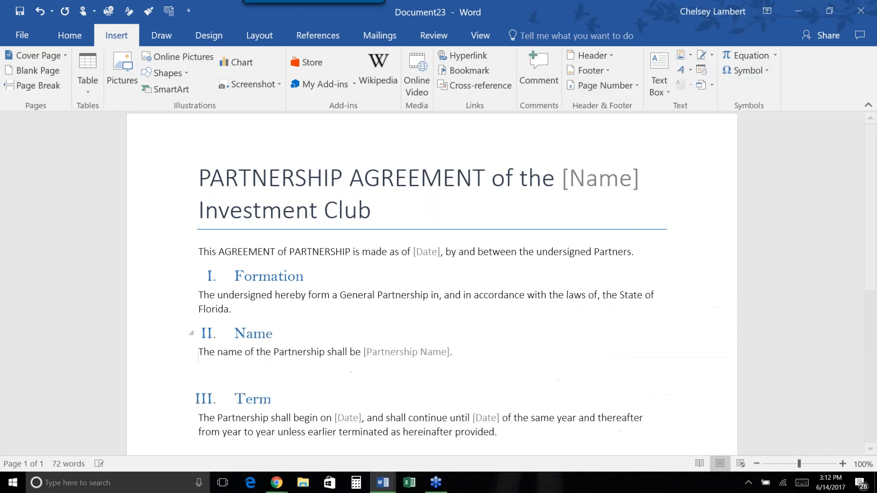
Delete the blank line above III. Term and insert Prtnshp Capital Contributions FL as section IV.
{"action": "scroll", "coordinate": [245, 352], "scroll_direction": "down", "scroll_amount": 1}
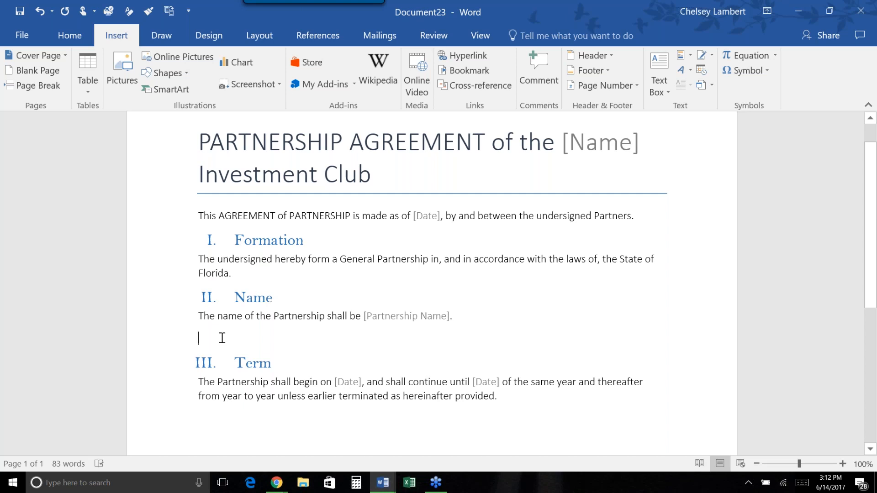
{"action": "key", "text": "Delete"}
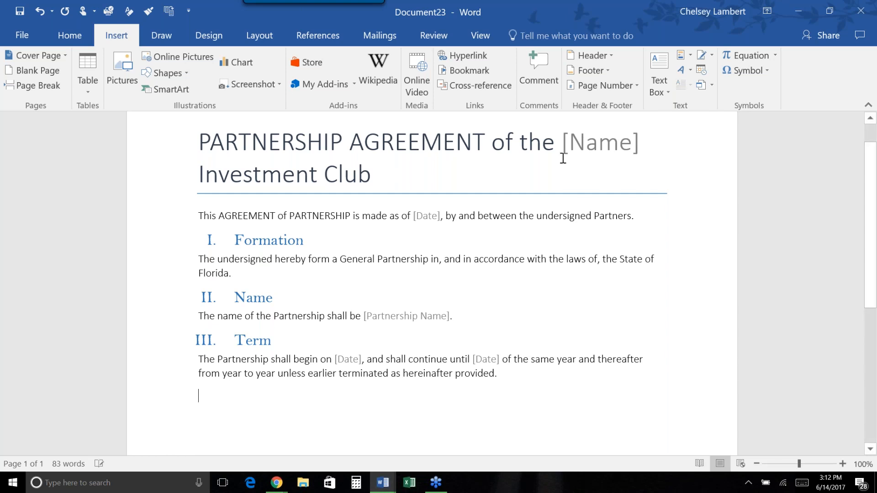
{"action": "left_click", "coordinate": [681, 57]}
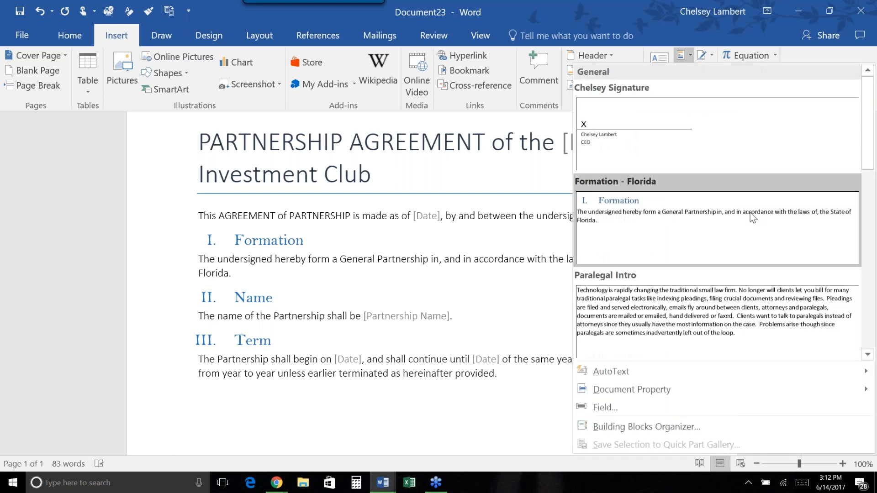
{"action": "scroll", "coordinate": [754, 224], "scroll_direction": "down", "scroll_amount": 3}
{"action": "scroll", "coordinate": [756, 224], "scroll_direction": "down", "scroll_amount": 5}
{"action": "left_click", "coordinate": [745, 315]}
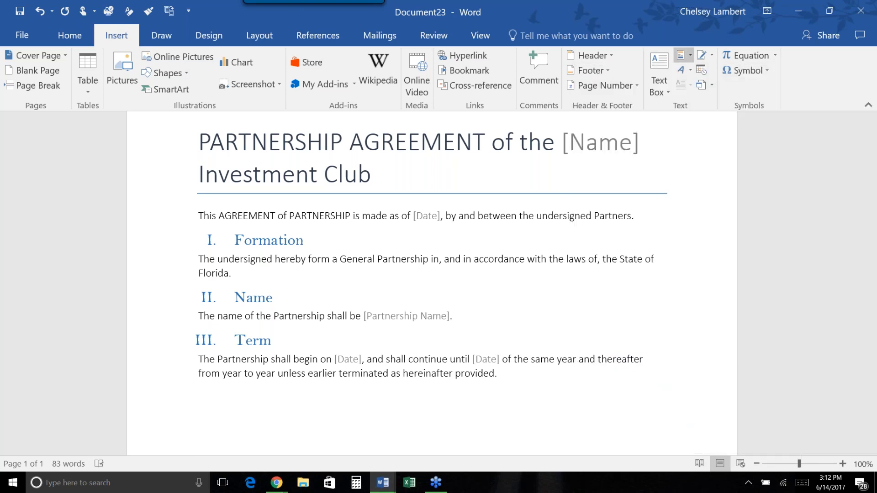
{"action": "scroll", "coordinate": [493, 266], "scroll_direction": "up", "scroll_amount": 5}
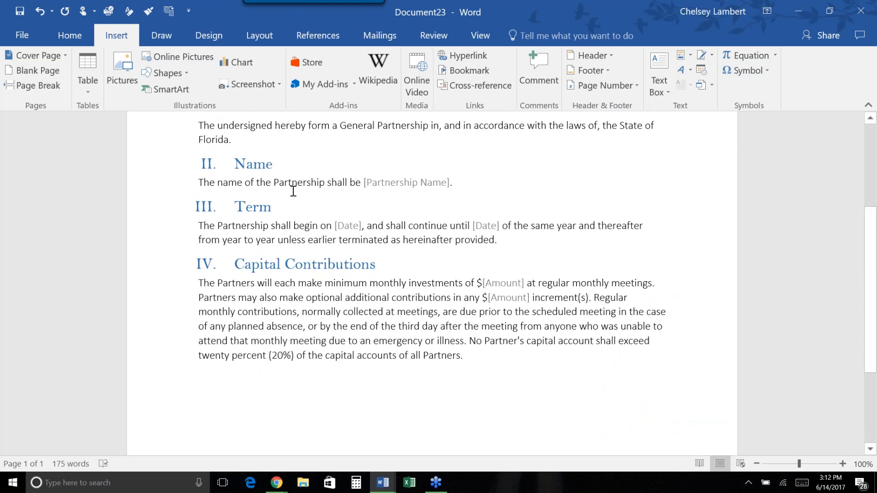
{"action": "scroll", "coordinate": [307, 220], "scroll_direction": "up", "scroll_amount": 2}
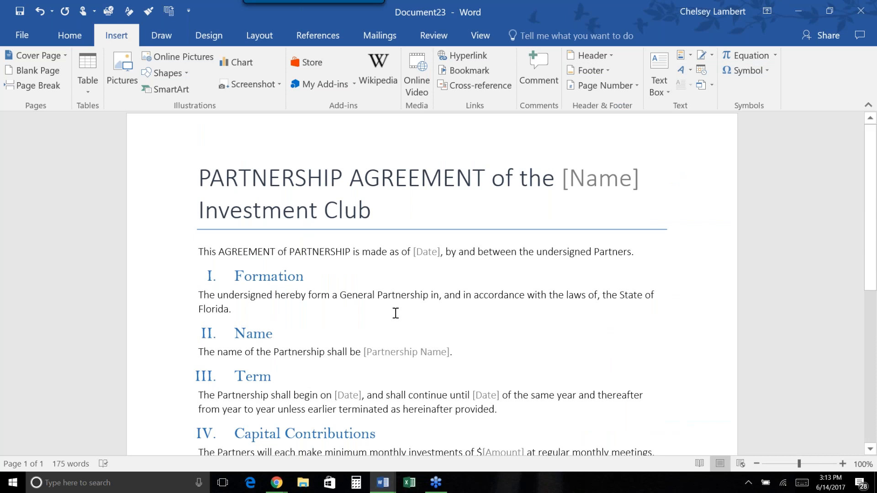
{"action": "scroll", "coordinate": [395, 313], "scroll_direction": "down", "scroll_amount": 1}
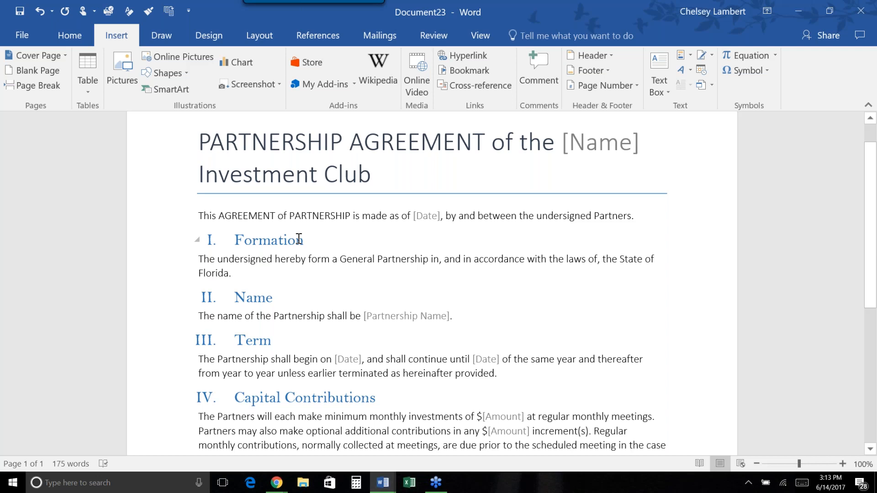
Create a new blank document and close the Subscription Expired bar.
{"action": "left_click", "coordinate": [20, 36]}
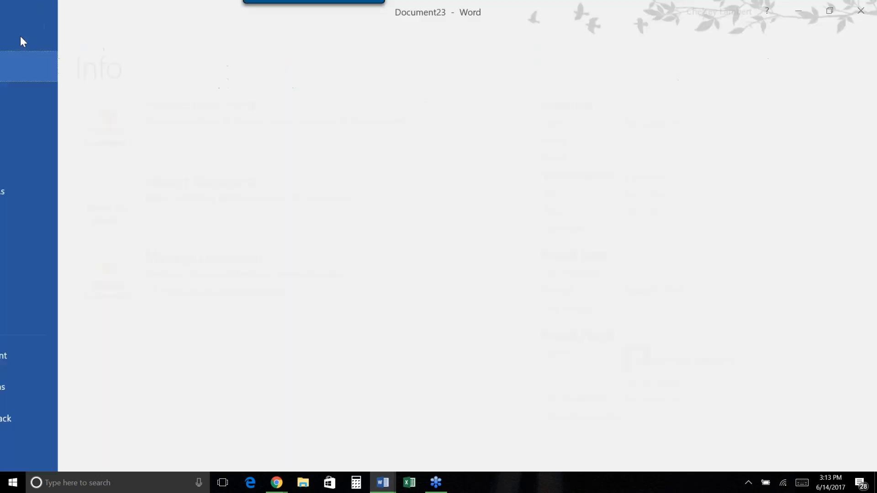
{"action": "left_click", "coordinate": [30, 105]}
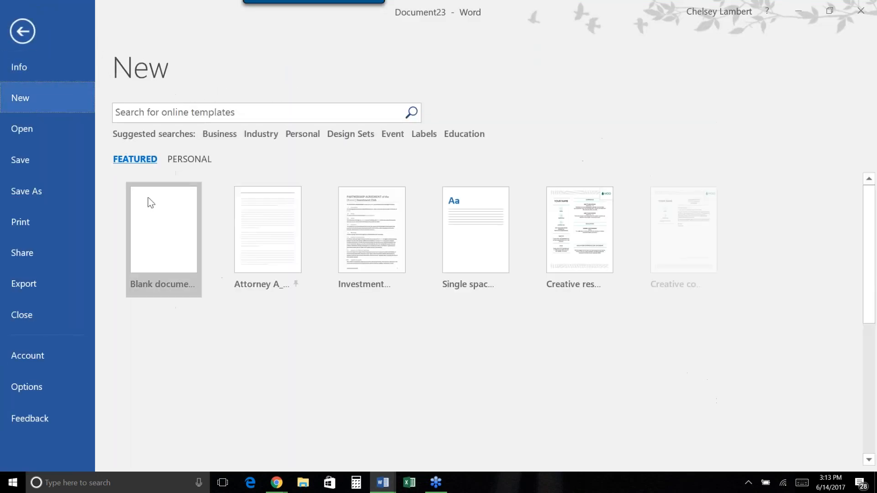
{"action": "left_click", "coordinate": [149, 201]}
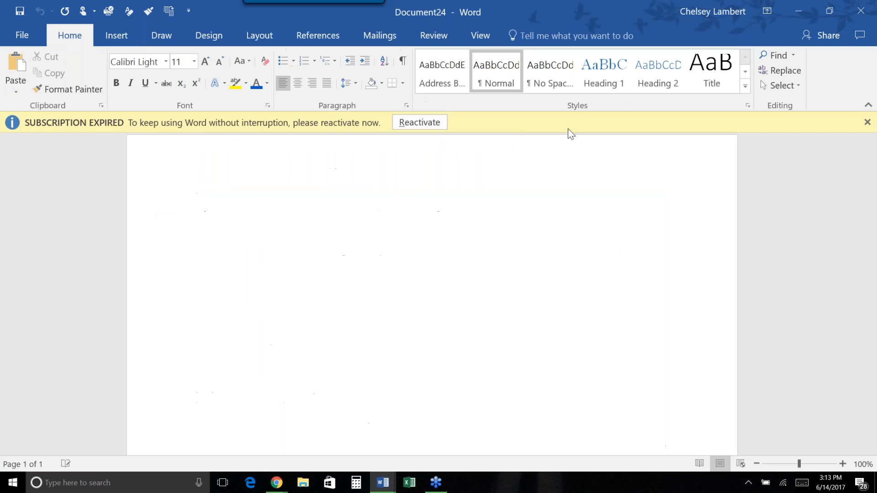
{"action": "left_click", "coordinate": [867, 122]}
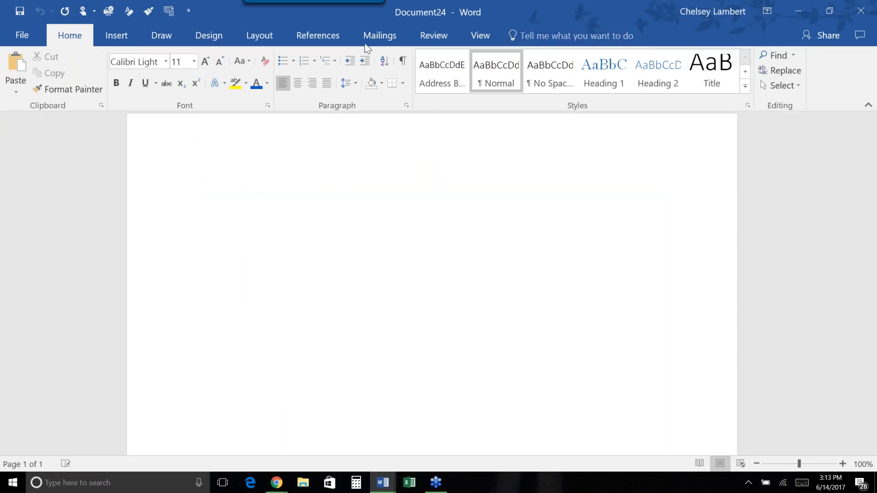
Look through the Quick Parts gallery on the Insert tab, then close it.
{"action": "left_click", "coordinate": [116, 35]}
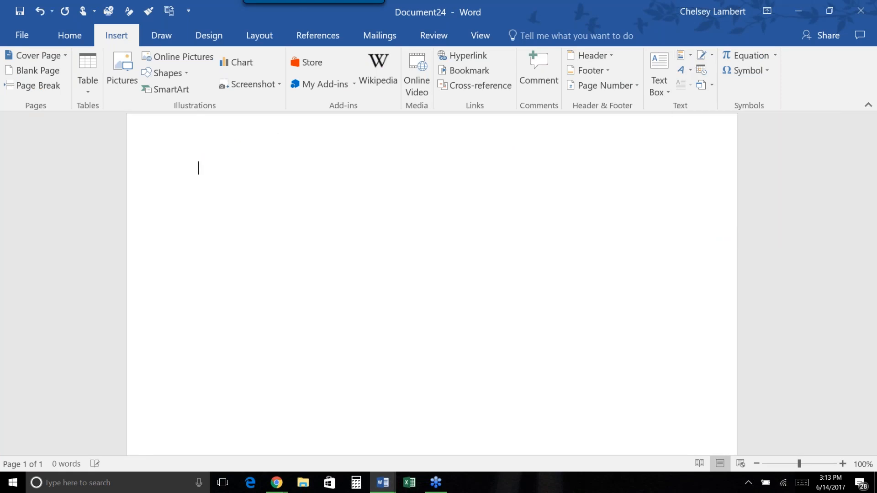
{"action": "left_click", "coordinate": [691, 56]}
{"action": "scroll", "coordinate": [700, 179], "scroll_direction": "down", "scroll_amount": 5}
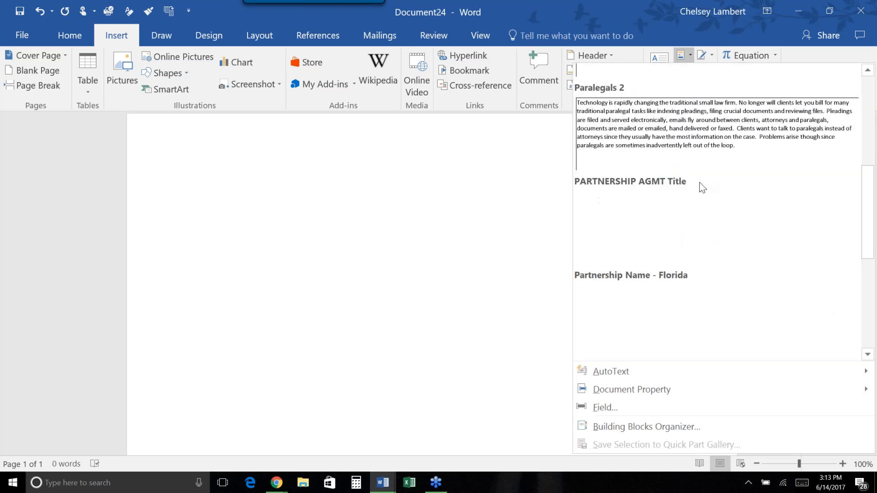
{"action": "scroll", "coordinate": [701, 187], "scroll_direction": "up", "scroll_amount": 5}
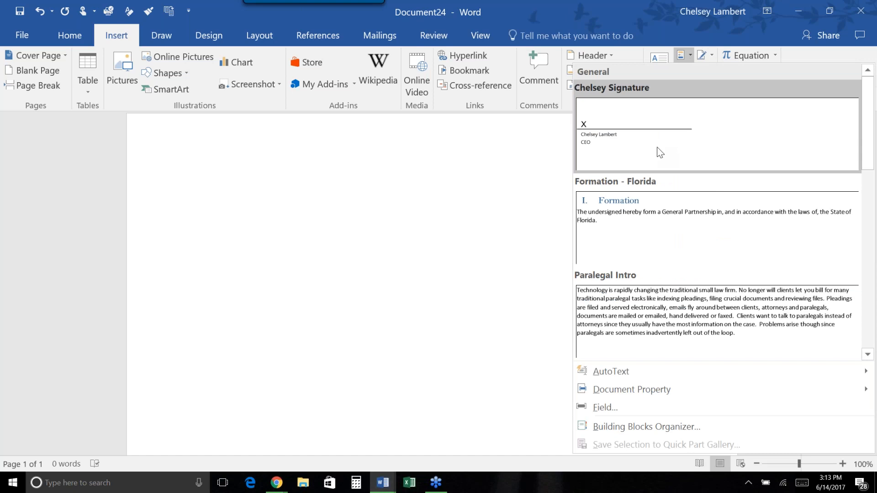
{"action": "left_click", "coordinate": [387, 198]}
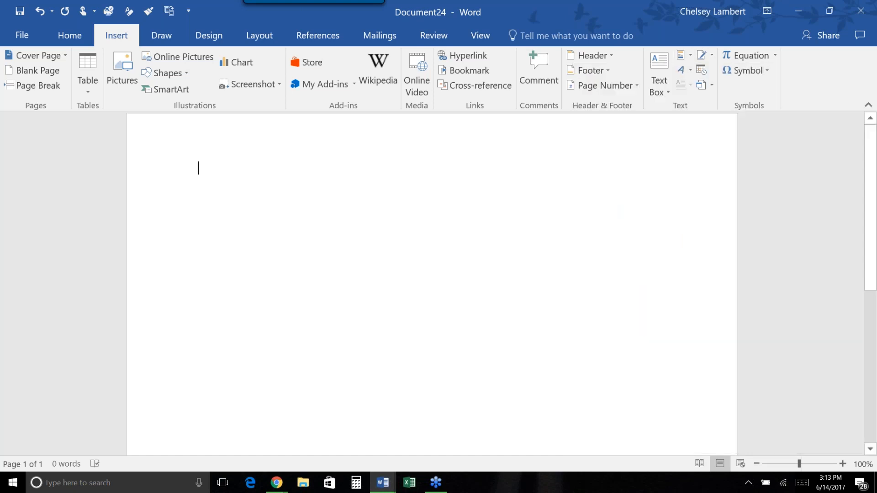
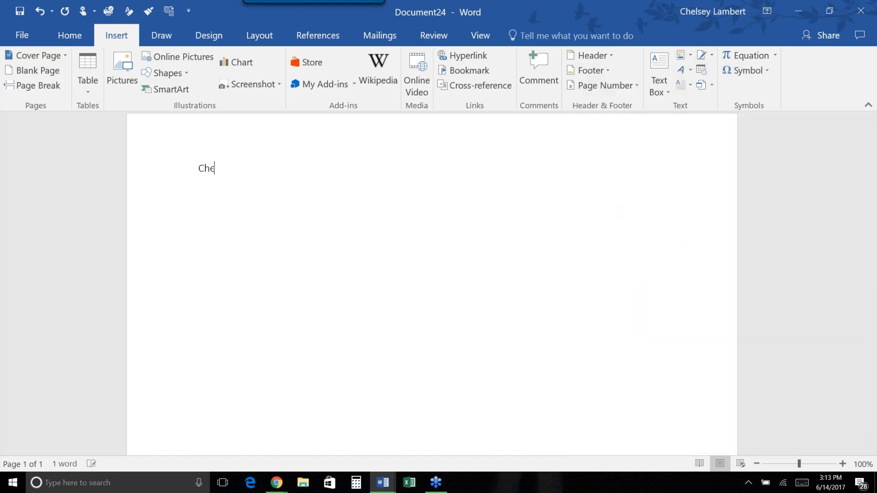
Type the recipient's name and address lines, an 'Attn: Wizardry in Word' line, and start the 'Dear' greeting.
{"action": "key", "text": "Return"}
{"action": "type", "text": "12345 Main St"}
{"action": "key", "text": "Return"}
{"action": "type", "text": "Miami, Florida"}
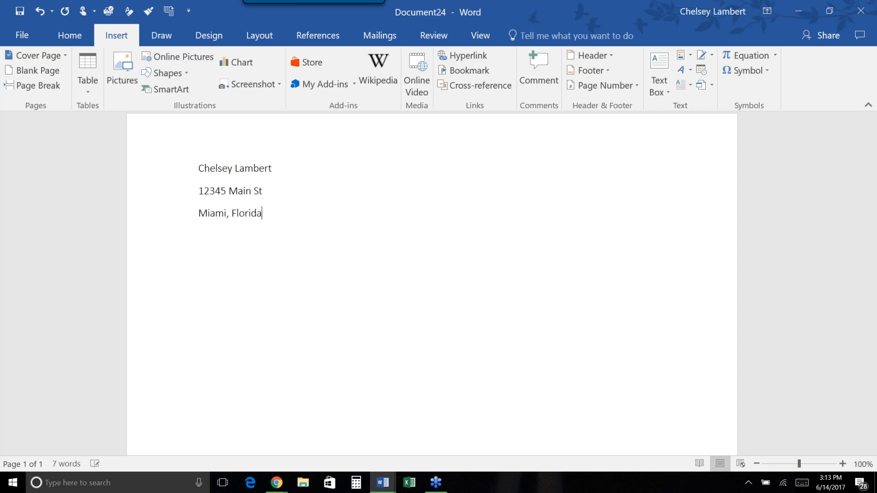
{"action": "type", "text": ", 3315"}
{"action": "type", "text": "ttn"}
{"action": "type", "text": ": M"}
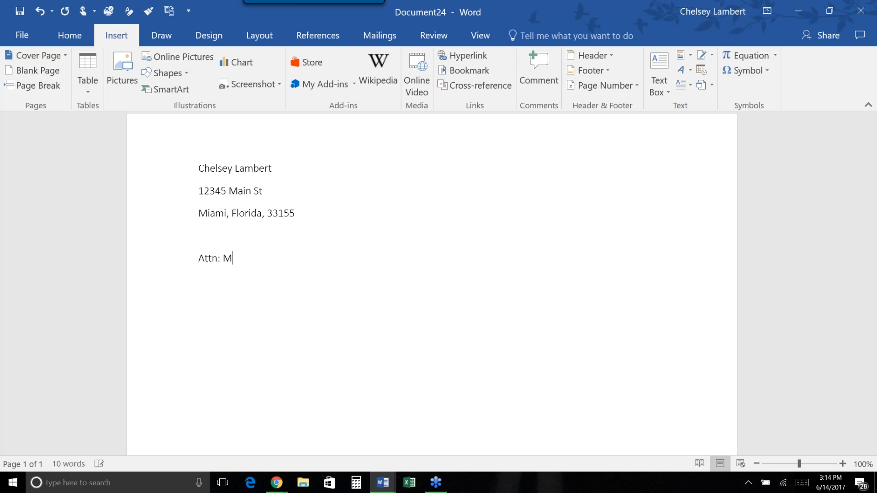
{"action": "type", "text": "Wizard"}
{"action": "type", "text": "ry in Word"}
{"action": "type", "text": "Dear"}
{"action": "type", "text": " Jo"}
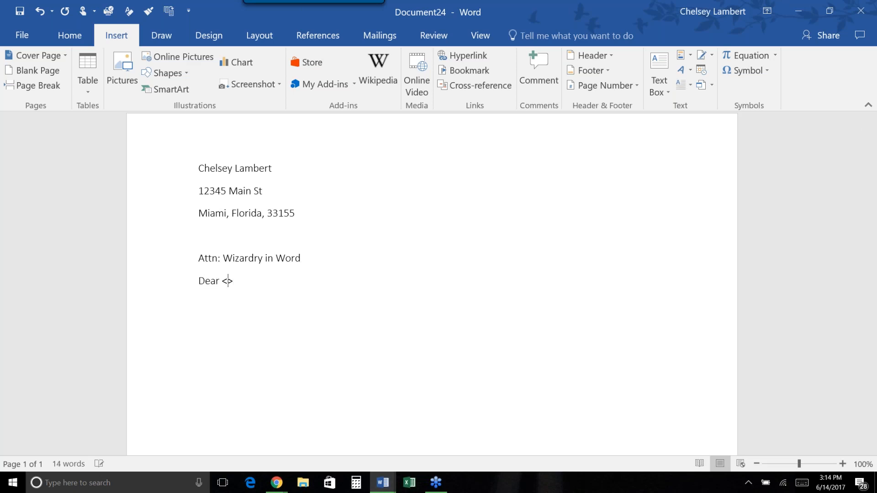
{"action": "type", "text": "Name"}
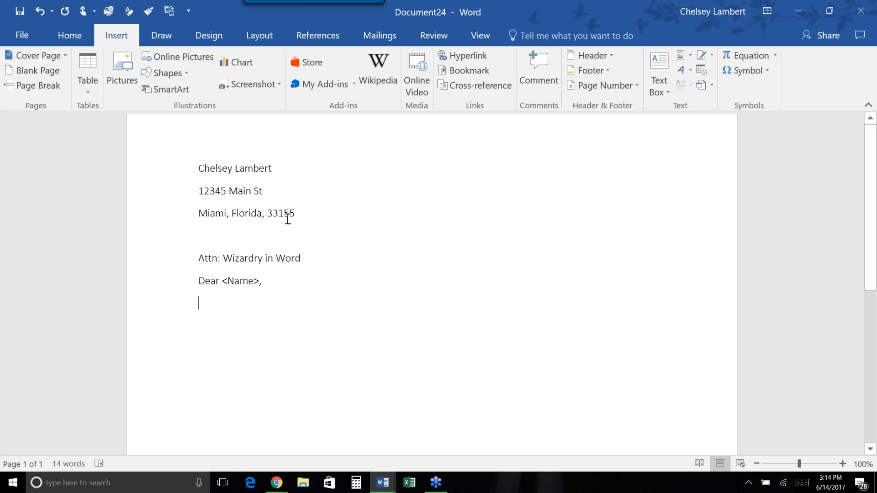
Remove the space after paragraph from the three address lines.
{"action": "left_click_drag", "start_coordinate": [286, 213], "coordinate": [176, 171]}
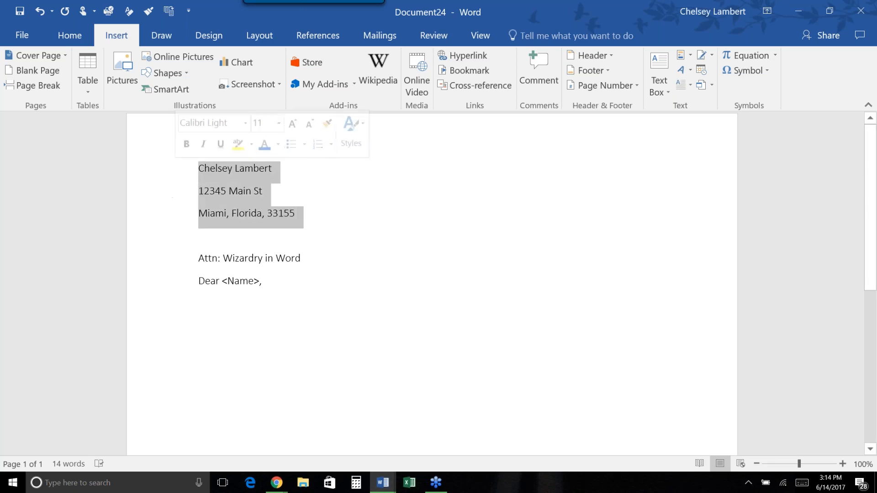
{"action": "left_click", "coordinate": [87, 37]}
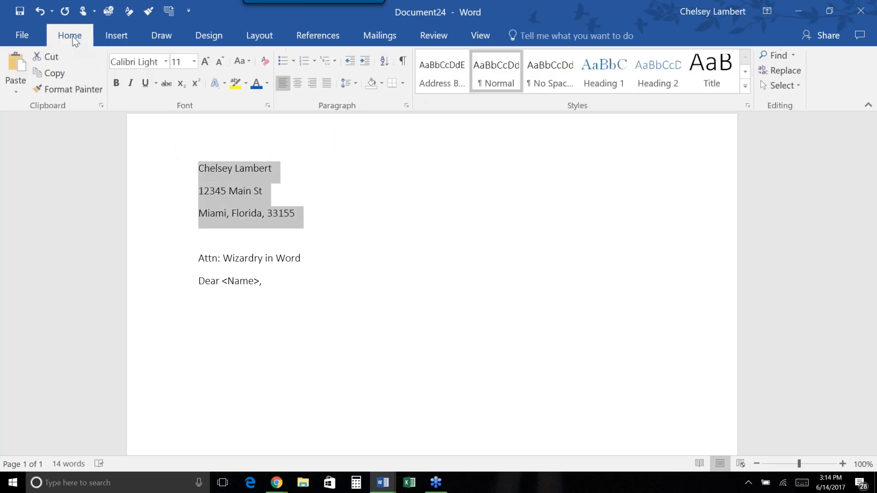
{"action": "left_click", "coordinate": [359, 89]}
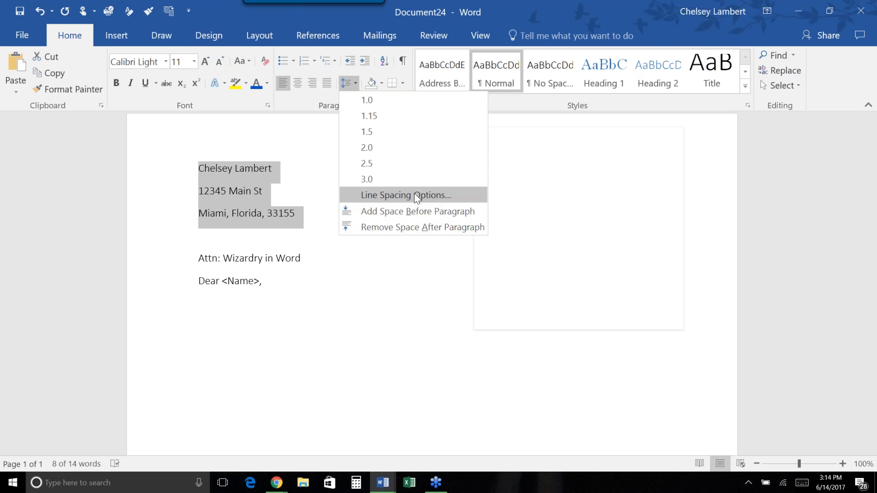
{"action": "left_click", "coordinate": [410, 227]}
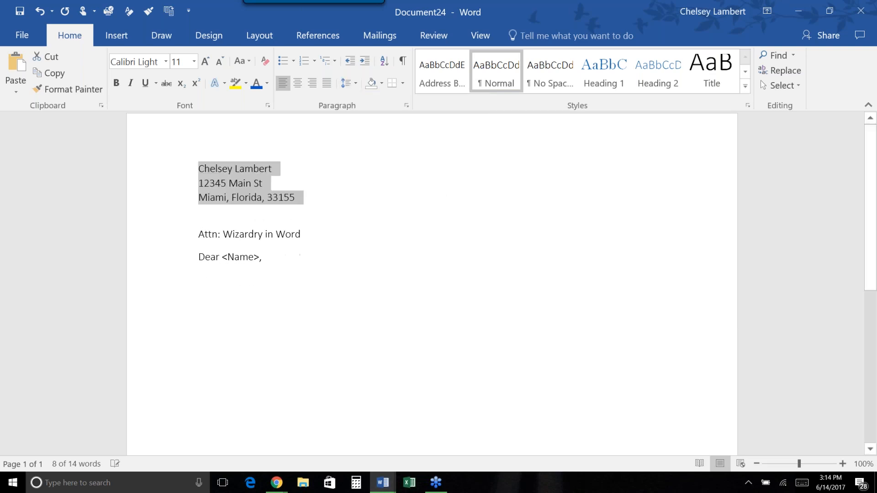
Add a blank line below the Attn line and make the 'Attn:' label bold.
{"action": "left_click", "coordinate": [372, 226]}
{"action": "key", "text": "Return"}
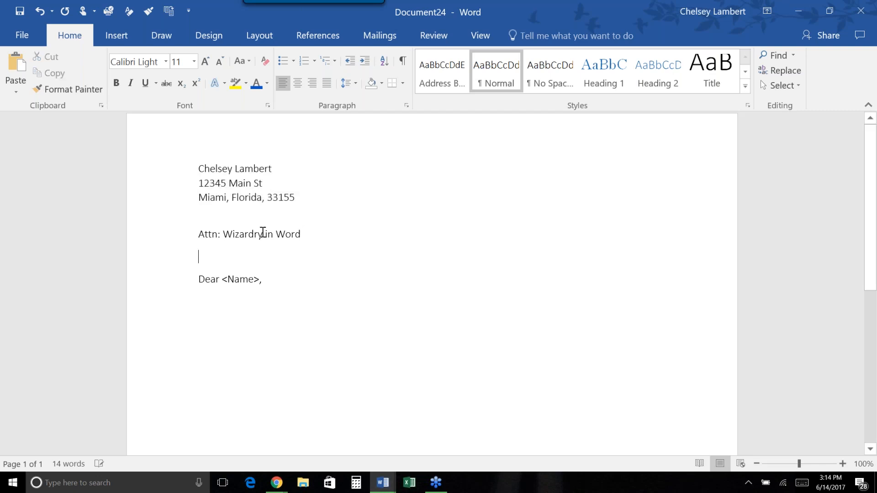
{"action": "left_click_drag", "start_coordinate": [223, 234], "coordinate": [193, 232]}
{"action": "key", "text": "ctrl+b"}
{"action": "key", "text": "Down"}
Add two more blank lines and select the whole letter opening.
{"action": "left_click", "coordinate": [269, 280]}
{"action": "key", "text": "Return"}
{"action": "key", "text": "Return"}
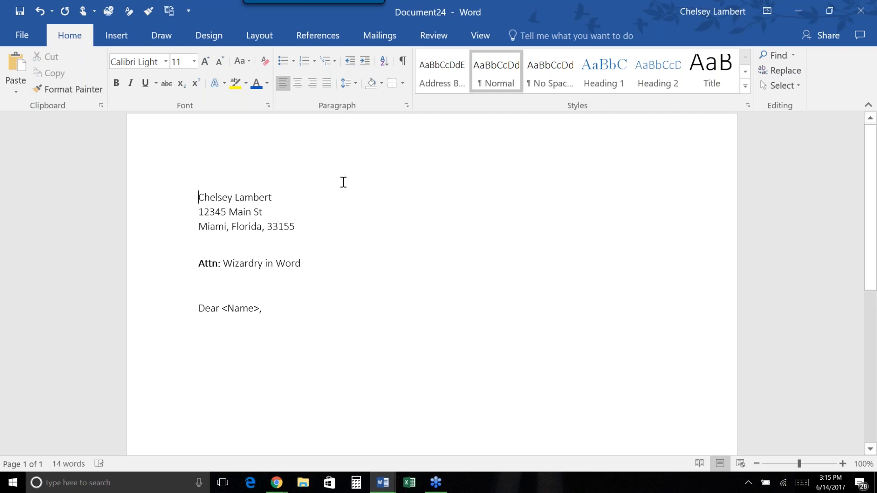
{"action": "key", "text": "Return"}
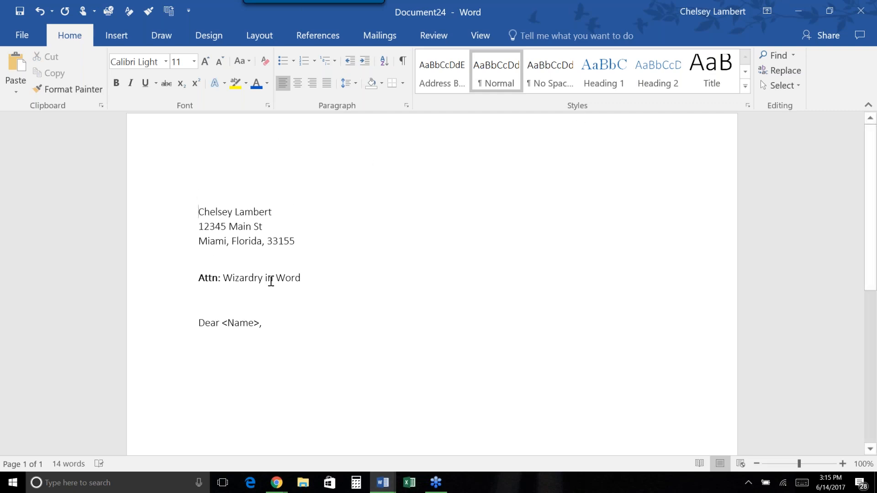
{"action": "left_click_drag", "start_coordinate": [290, 327], "coordinate": [178, 212]}
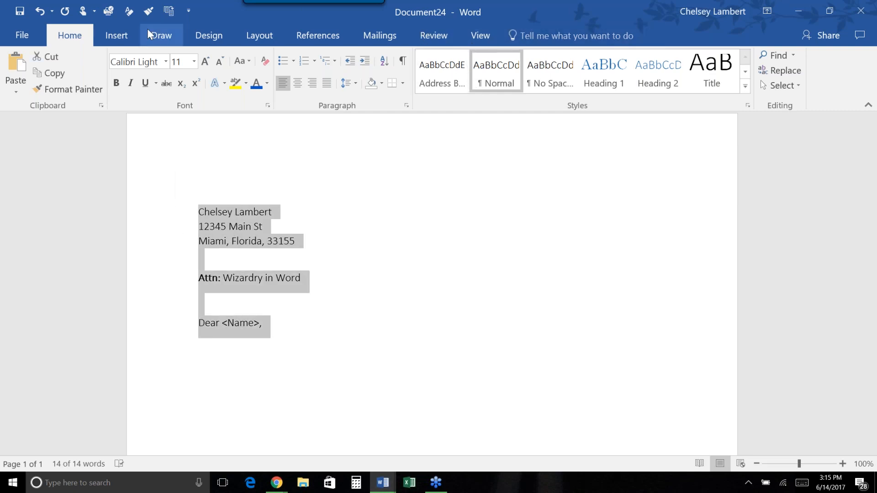
Save the selected letter opening to the Quick Part gallery, keeping the General defaults.
{"action": "left_click", "coordinate": [111, 37]}
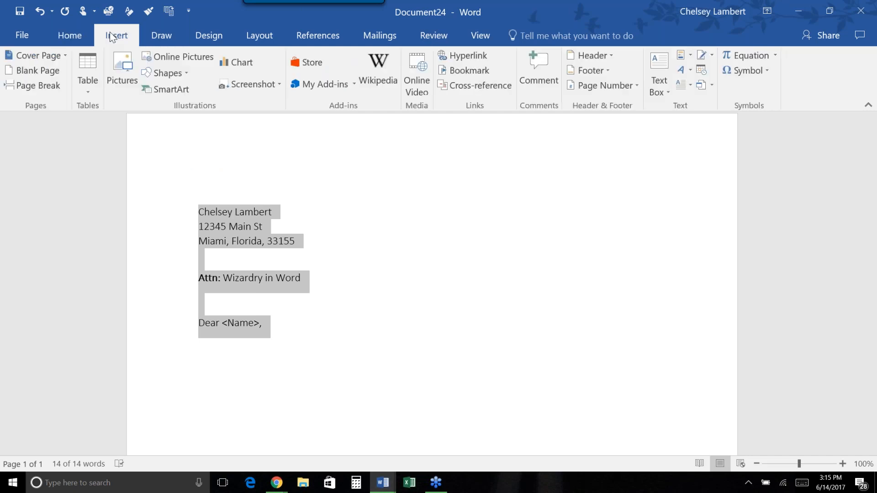
{"action": "left_click", "coordinate": [683, 56]}
{"action": "left_click", "coordinate": [690, 443]}
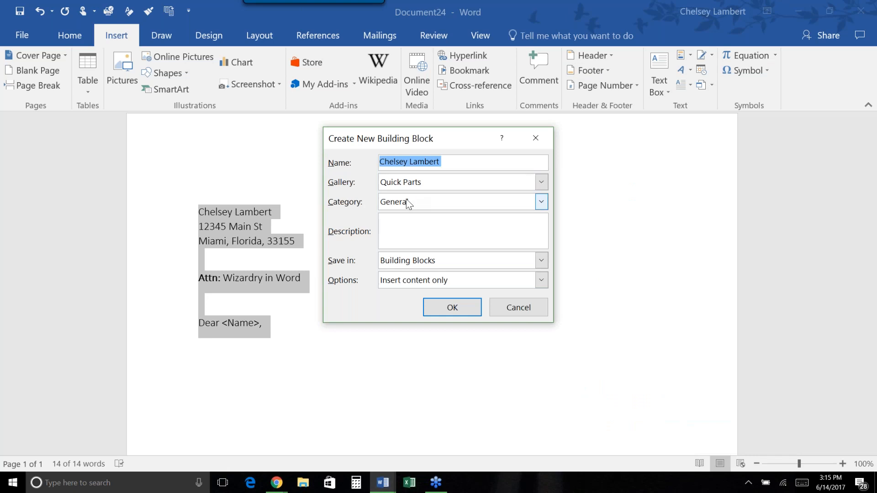
{"action": "left_click", "coordinate": [452, 309]}
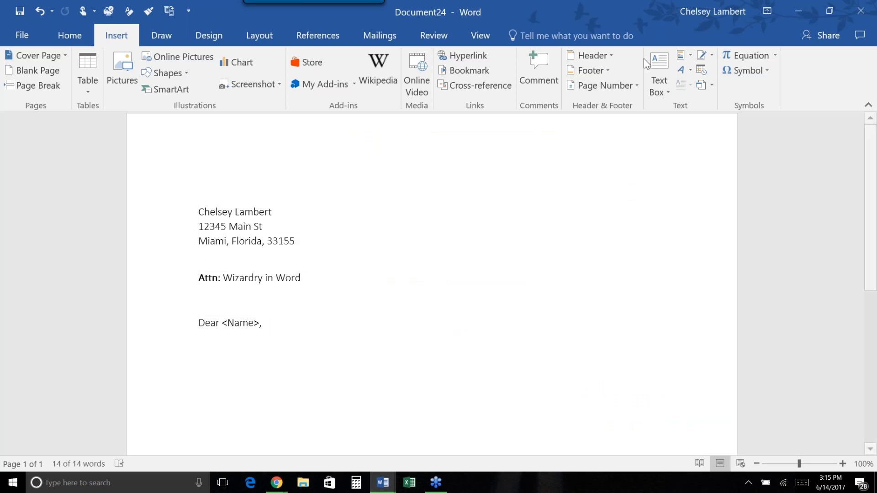
{"action": "left_click", "coordinate": [687, 53]}
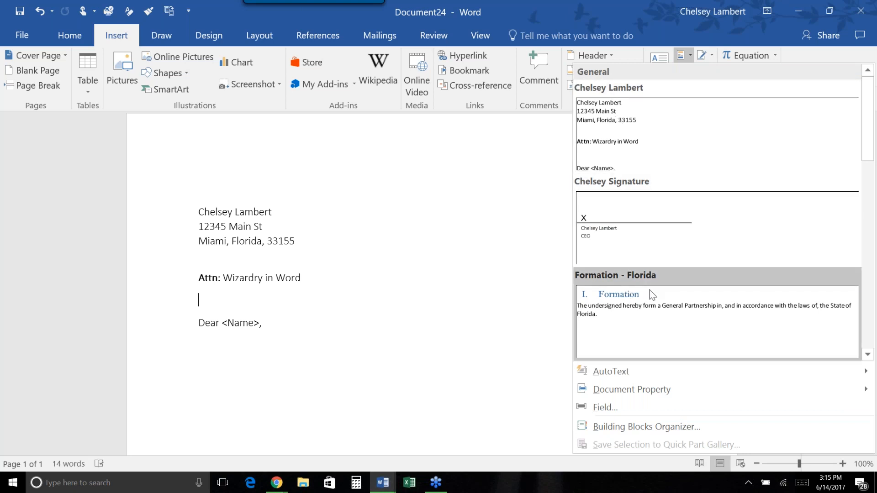
{"action": "scroll", "coordinate": [652, 293], "scroll_direction": "down", "scroll_amount": 3}
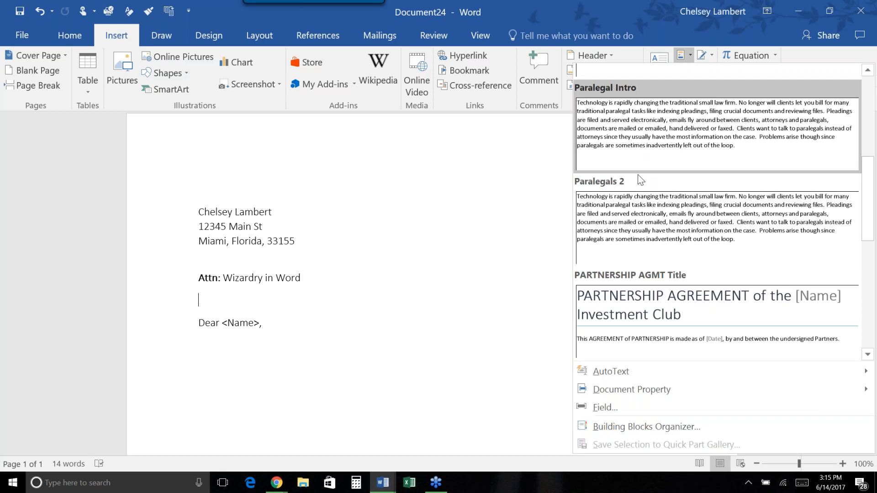
{"action": "scroll", "coordinate": [664, 275], "scroll_direction": "down", "scroll_amount": 3}
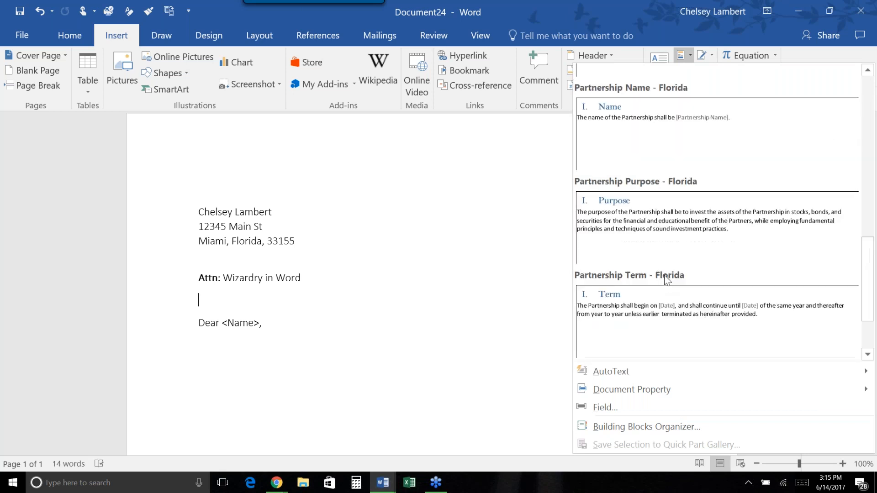
{"action": "scroll", "coordinate": [688, 260], "scroll_direction": "up", "scroll_amount": 3}
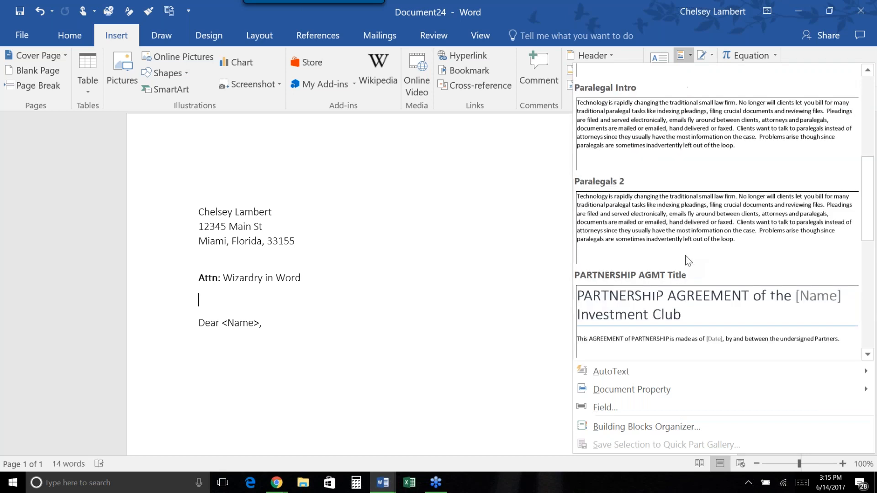
{"action": "scroll", "coordinate": [688, 261], "scroll_direction": "up", "scroll_amount": 3}
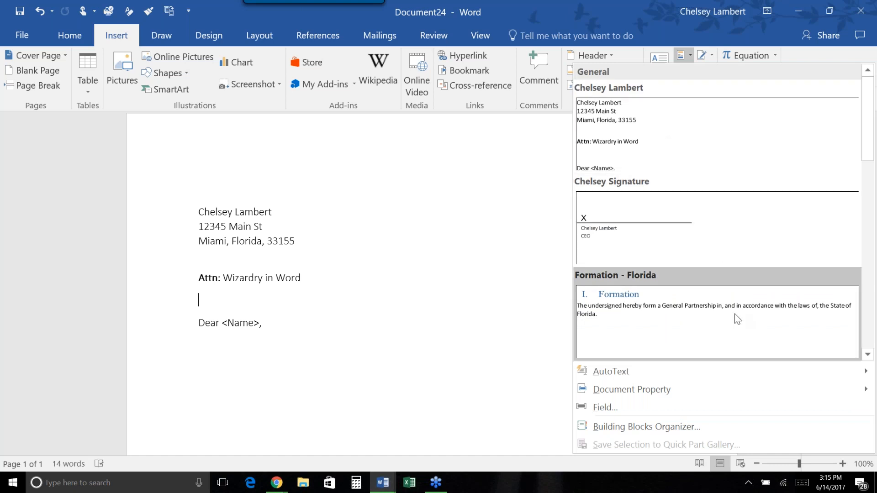
{"action": "left_click", "coordinate": [462, 308]}
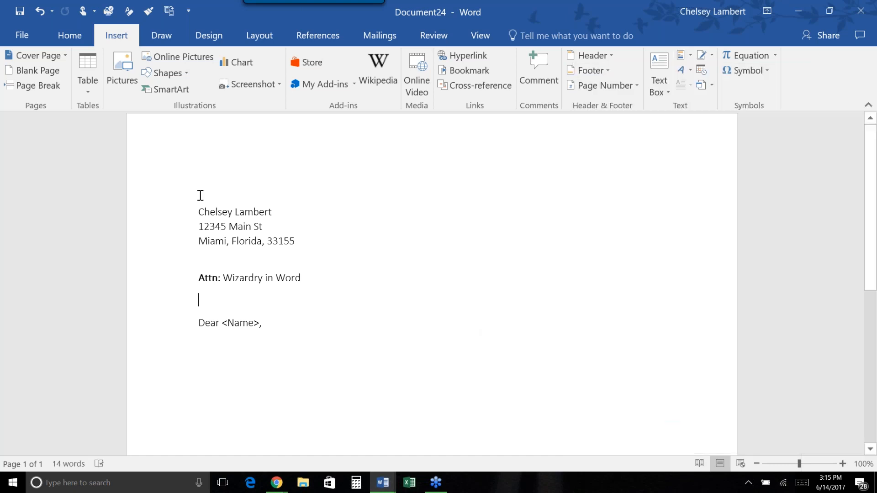
{"action": "triple_click", "coordinate": [188, 259]}
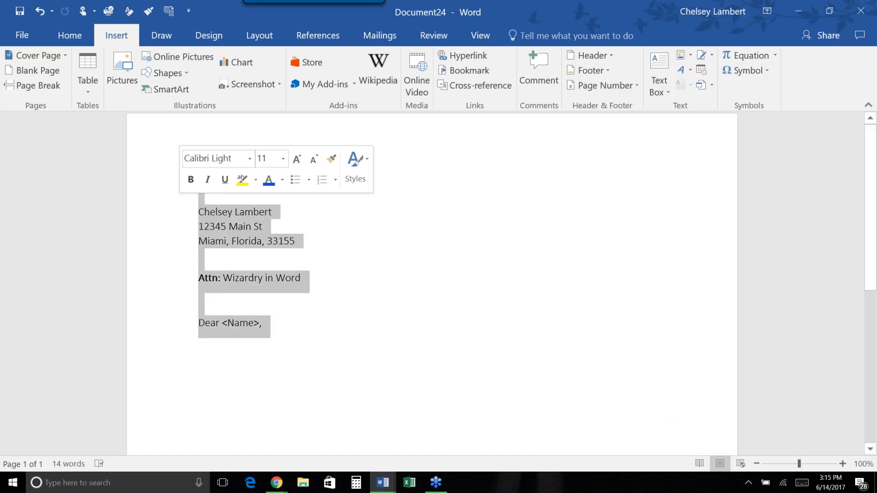
{"action": "left_click", "coordinate": [558, 167]}
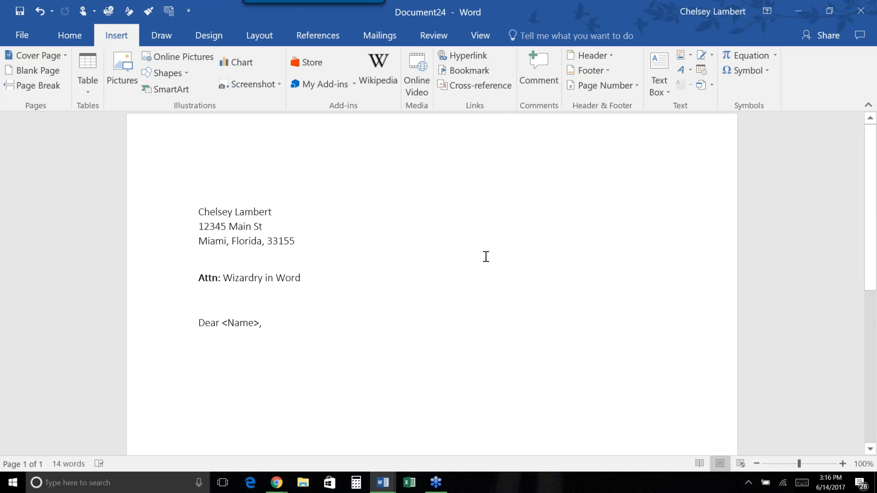
Switch to the 'PARTNERSHIP AGREEMENT of the' window and select the partner signature table at its end.
{"action": "left_click", "coordinate": [380, 488]}
{"action": "left_click", "coordinate": [328, 452]}
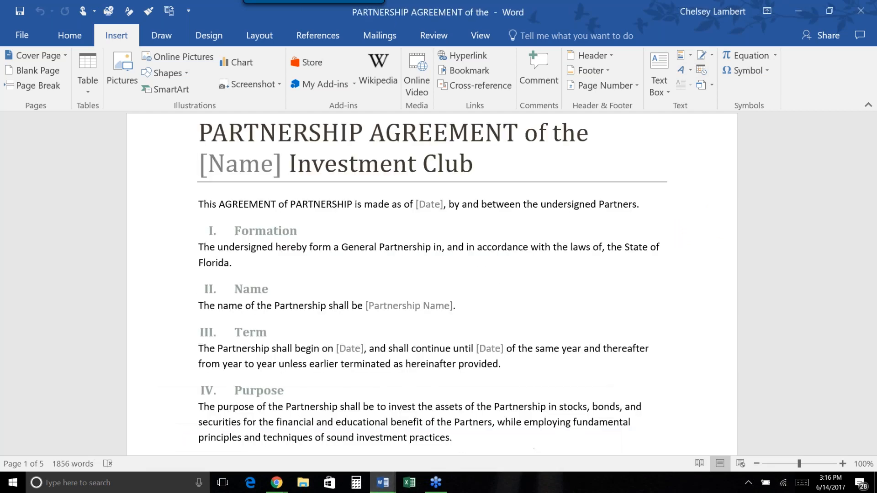
{"action": "scroll", "coordinate": [373, 315], "scroll_direction": "down", "scroll_amount": 20}
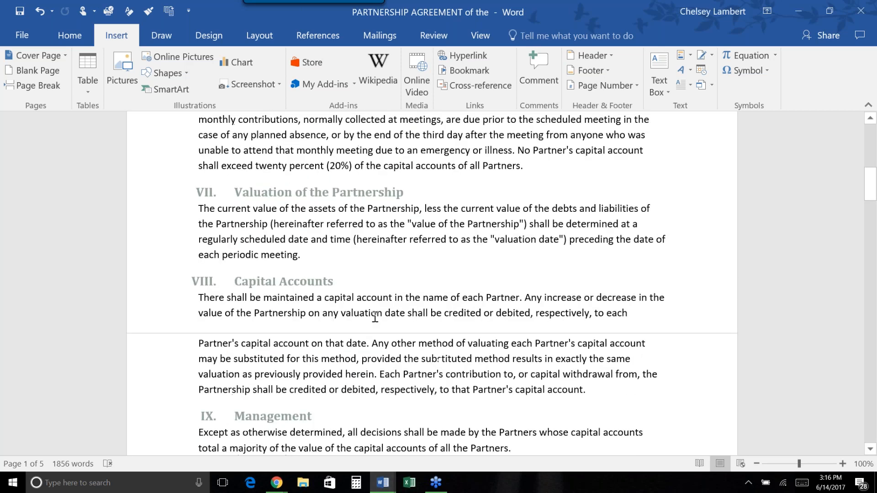
{"action": "scroll", "coordinate": [374, 317], "scroll_direction": "down", "scroll_amount": 20}
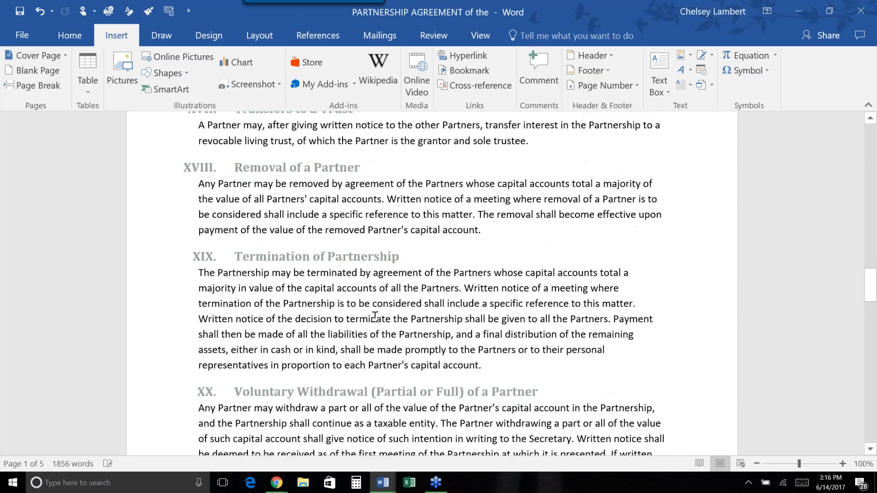
{"action": "scroll", "coordinate": [375, 316], "scroll_direction": "down", "scroll_amount": 10}
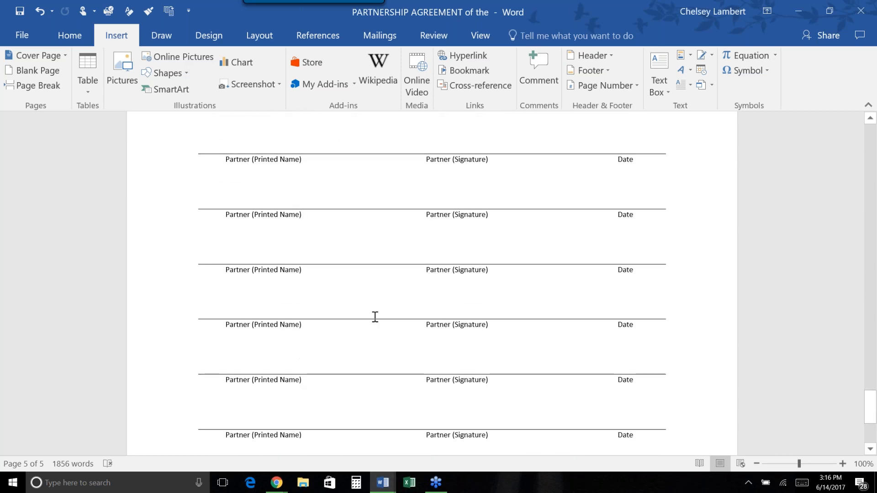
{"action": "scroll", "coordinate": [374, 315], "scroll_direction": "up", "scroll_amount": 5}
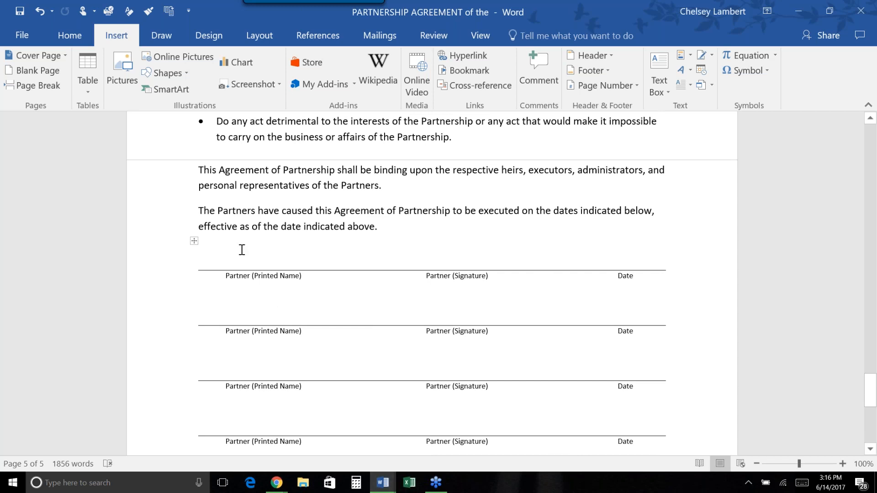
{"action": "left_click", "coordinate": [194, 241]}
{"action": "scroll", "coordinate": [505, 345], "scroll_direction": "down", "scroll_amount": 5}
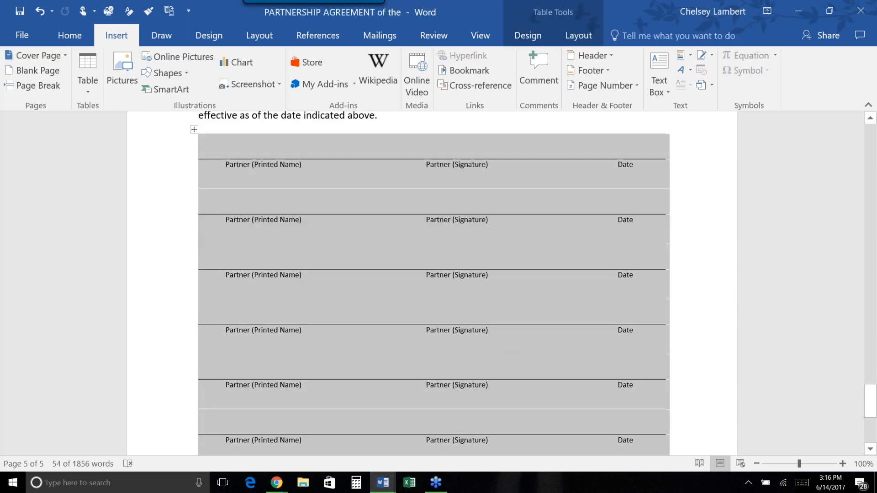
{"action": "scroll", "coordinate": [432, 283], "scroll_direction": "up", "scroll_amount": 6}
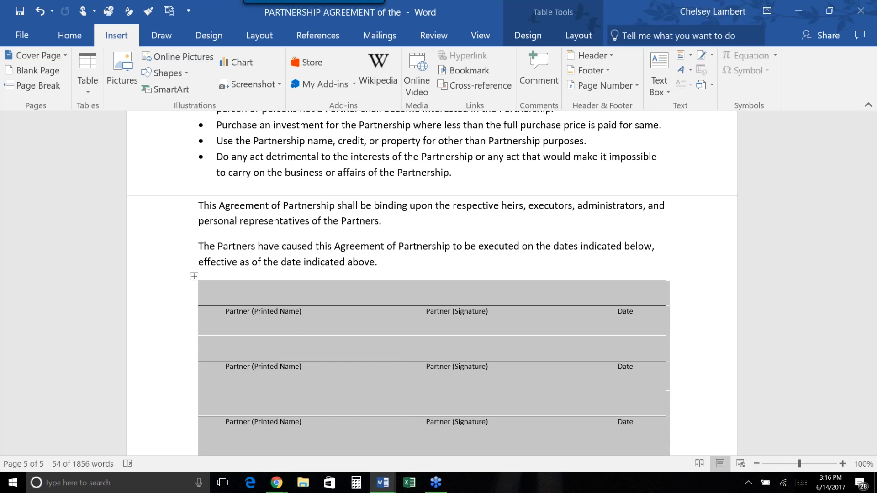
Save the table as Quick Part 'Partnership AGMT Mtpl Signature' with 'Insert content in its own paragraph'.
{"action": "left_click", "coordinate": [691, 59]}
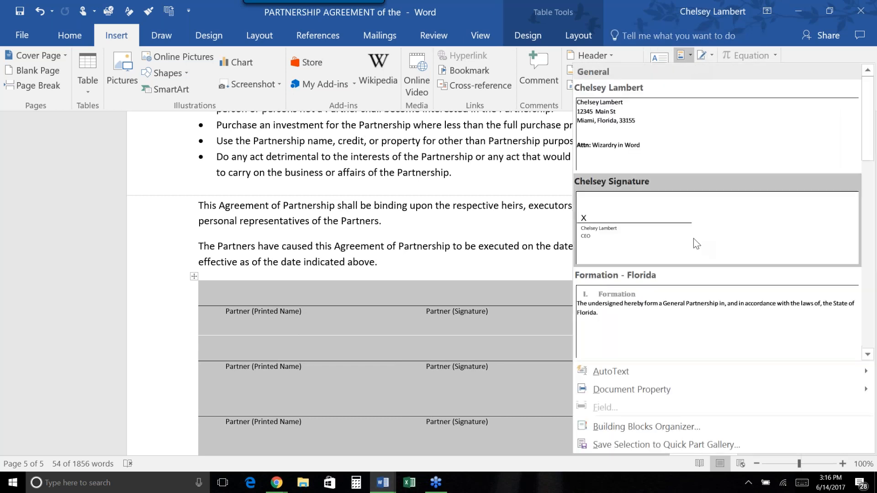
{"action": "left_click", "coordinate": [702, 446]}
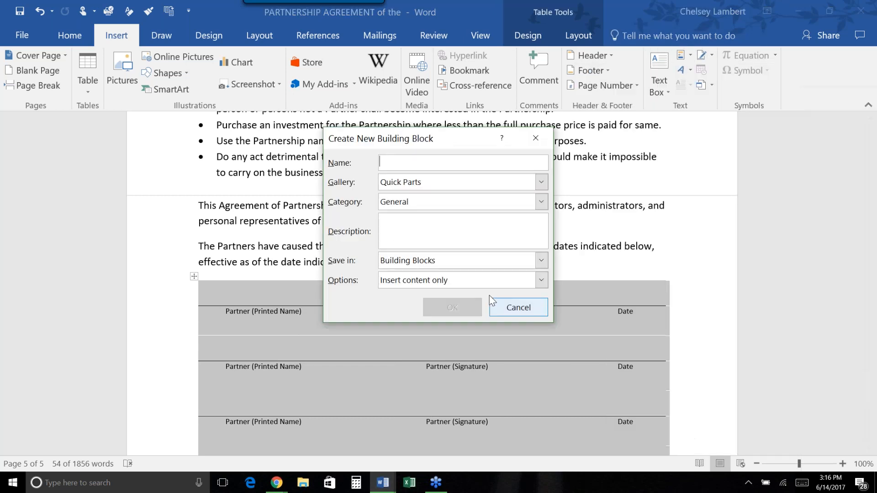
{"action": "type", "text": "Multiple"}
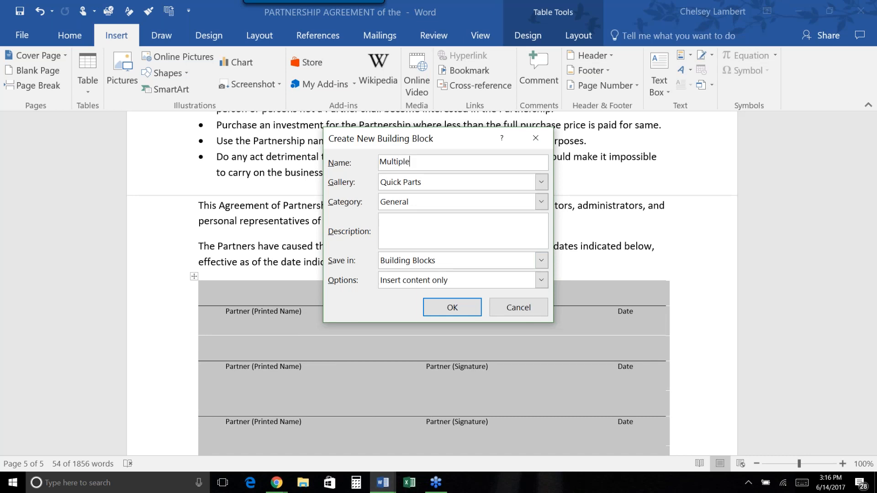
{"action": "type", "text": "Partnership AGMT"}
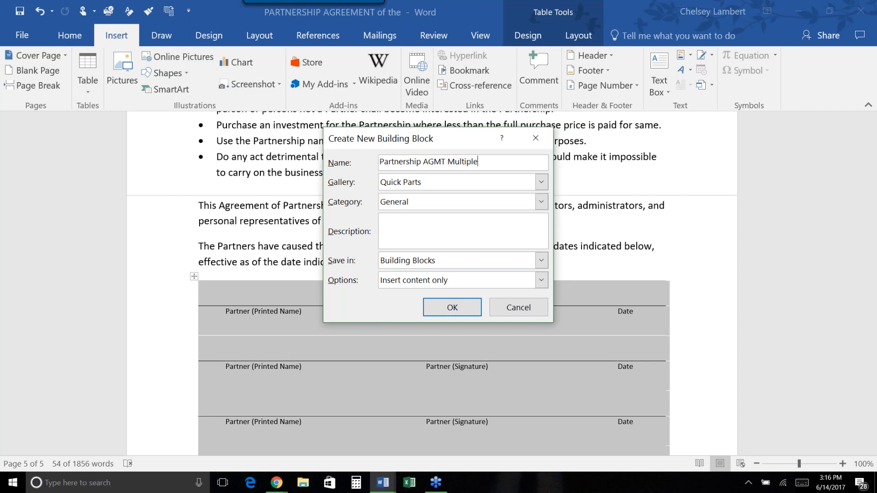
{"action": "key", "text": "BackSpace"}
{"action": "key", "text": "BackSpace"}
{"action": "type", "text": "tpl Signatur"}
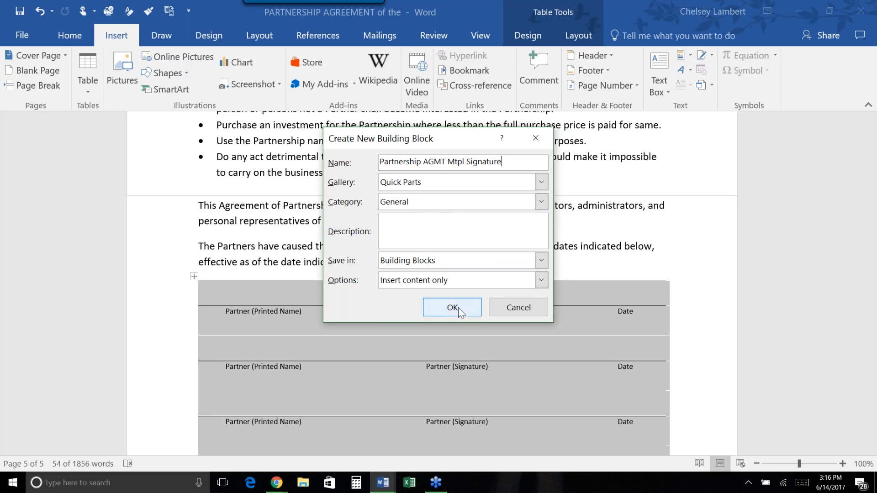
{"action": "left_click", "coordinate": [541, 280]}
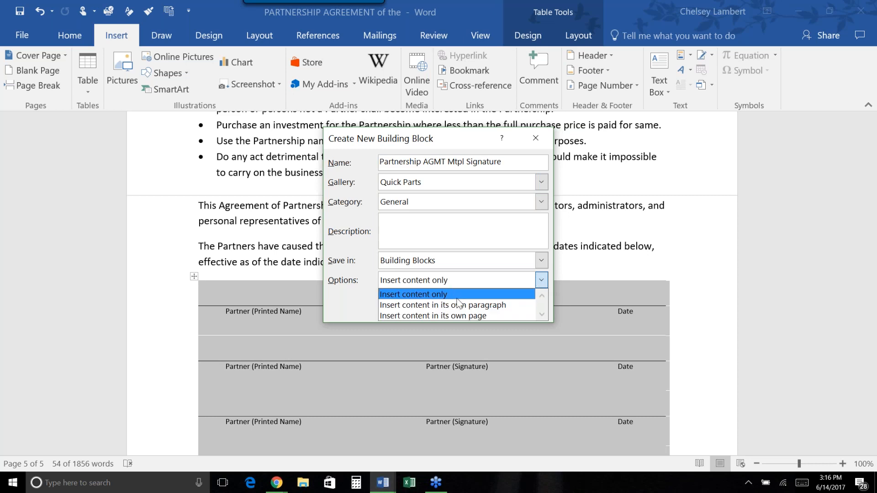
{"action": "left_click", "coordinate": [466, 303]}
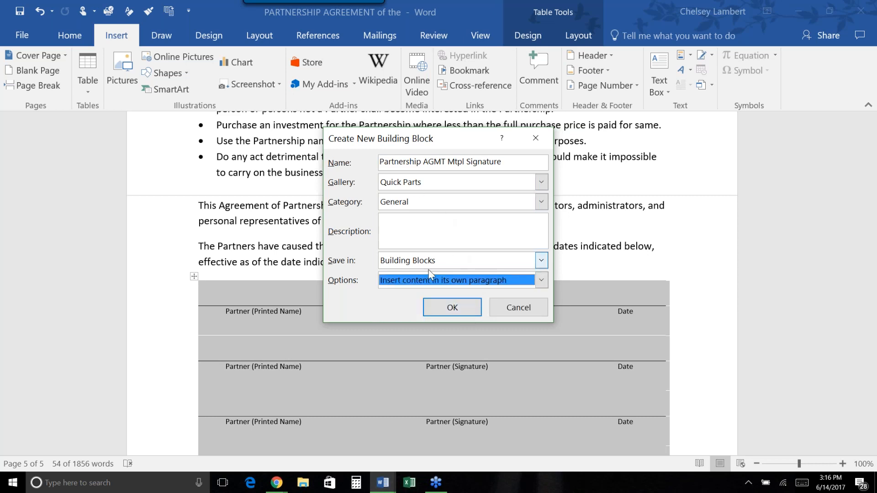
{"action": "left_click", "coordinate": [449, 309]}
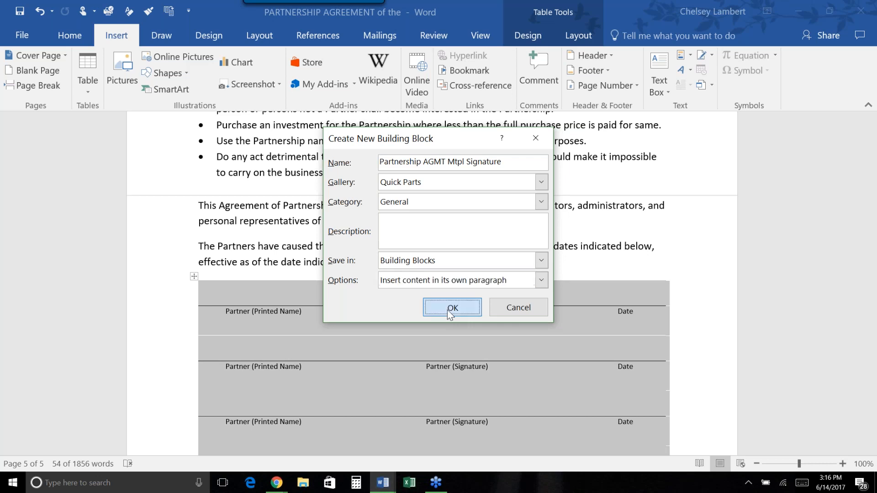
{"action": "left_click", "coordinate": [683, 55]}
Confirm the new signature block appears in the Quick Parts gallery, then close the gallery.
{"action": "scroll", "coordinate": [700, 181], "scroll_direction": "down", "scroll_amount": 10}
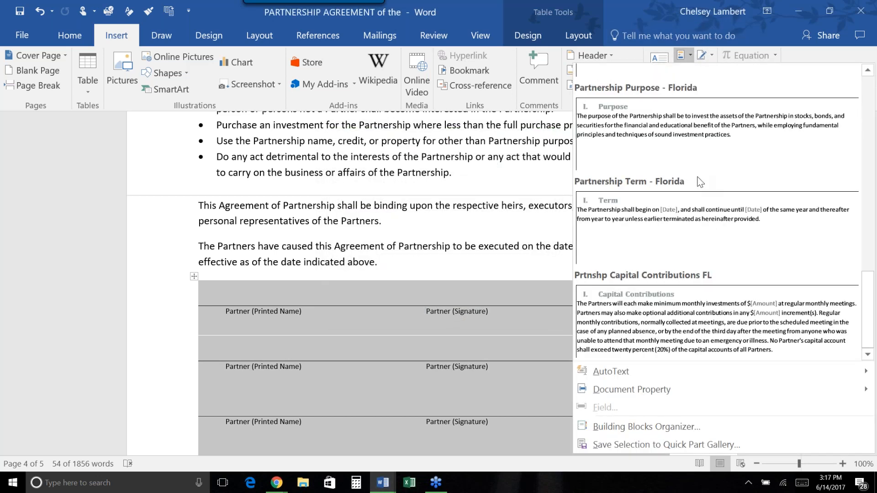
{"action": "scroll", "coordinate": [700, 182], "scroll_direction": "up", "scroll_amount": 3}
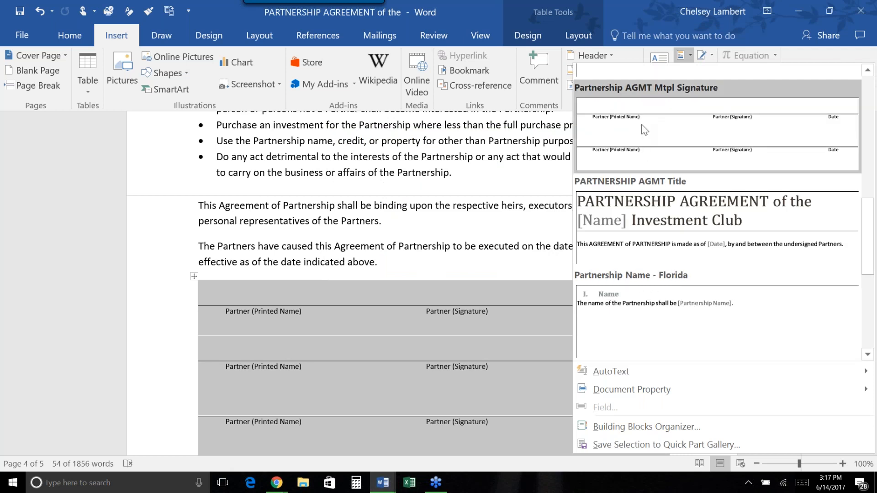
{"action": "left_click", "coordinate": [372, 243]}
Delete the partner signature table and start a new paragraph after the closing paragraph.
{"action": "scroll", "coordinate": [372, 243], "scroll_direction": "down", "scroll_amount": 2}
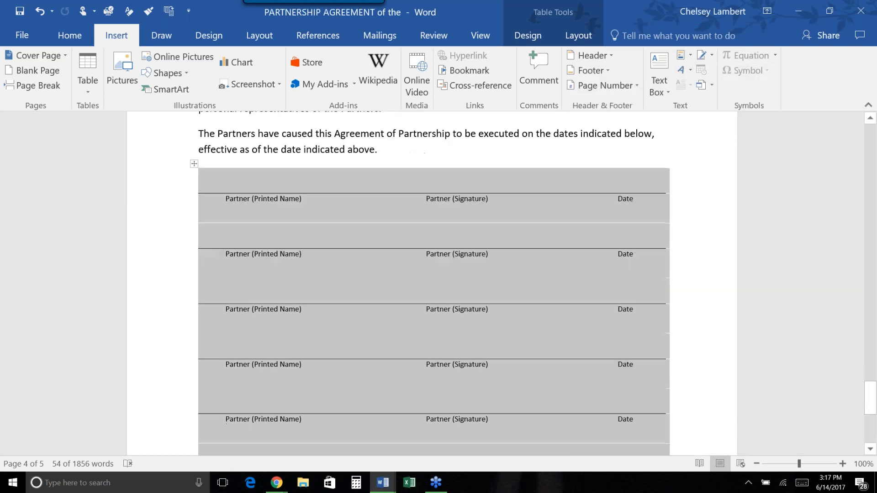
{"action": "scroll", "coordinate": [425, 246], "scroll_direction": "down", "scroll_amount": 5}
{"action": "scroll", "coordinate": [425, 247], "scroll_direction": "up", "scroll_amount": 6}
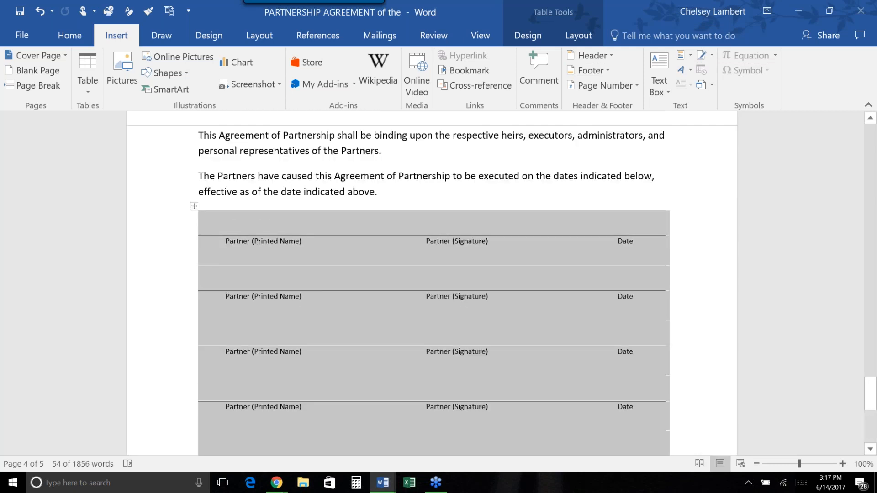
{"action": "scroll", "coordinate": [435, 239], "scroll_direction": "up", "scroll_amount": 1}
{"action": "key", "text": "BackSpace"}
{"action": "left_click", "coordinate": [416, 224]}
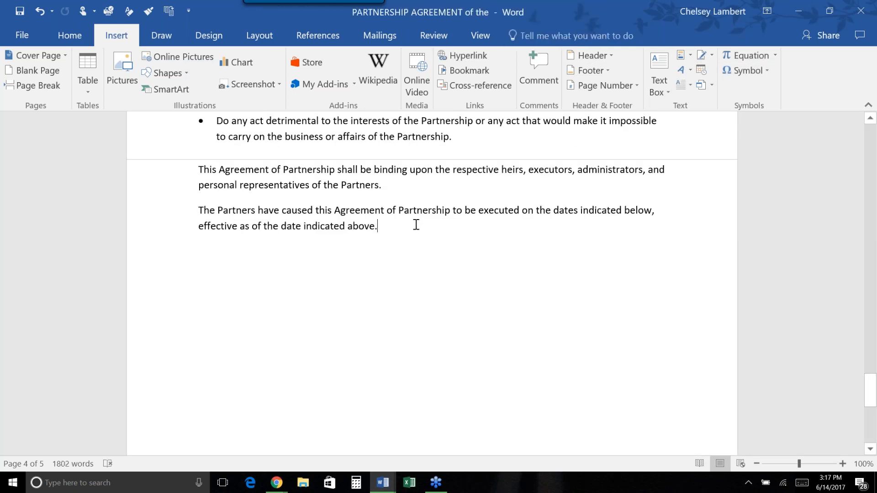
{"action": "key", "text": "Return"}
{"action": "key", "text": "Return"}
Type an underscore signature line preceded by the signer's name, then select it with the blank line above.
{"action": "type", "text": "_____"}
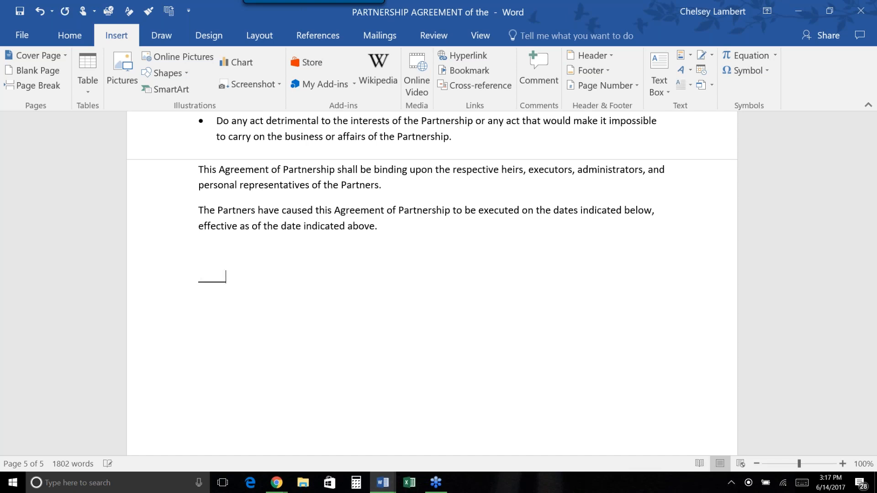
{"action": "type", "text": "___________________________"}
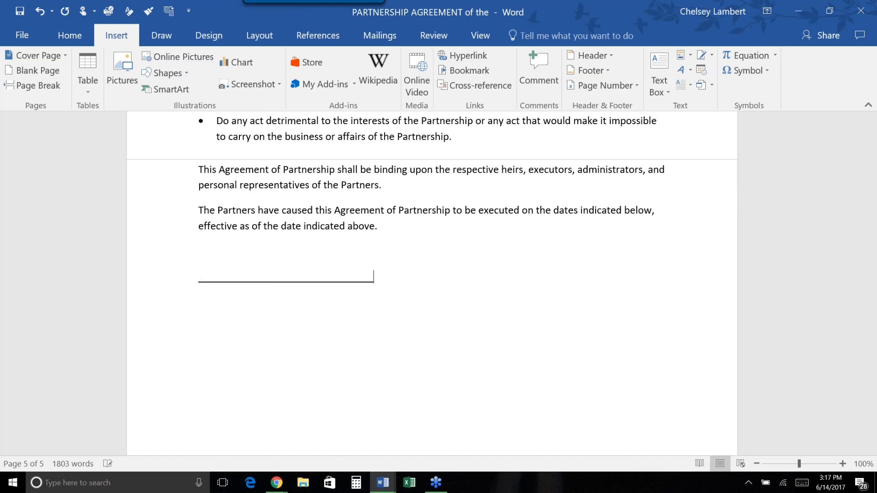
{"action": "key", "text": "Left"}
{"action": "key", "text": "Left"}
{"action": "key", "text": "Left"}
{"action": "key", "text": "Left"}
{"action": "key", "text": "Left"}
{"action": "key", "text": "Left"}
{"action": "key", "text": "Left"}
{"action": "key", "text": "Left"}
{"action": "key", "text": "Left"}
{"action": "key", "text": "Left"}
{"action": "key", "text": "Left"}
{"action": "key", "text": "Left"}
{"action": "key", "text": "Left"}
{"action": "key", "text": "Left"}
{"action": "key", "text": "Left"}
{"action": "key", "text": "Left"}
{"action": "key", "text": "Left"}
{"action": "key", "text": "Left"}
{"action": "key", "text": "Left"}
{"action": "key", "text": "Left"}
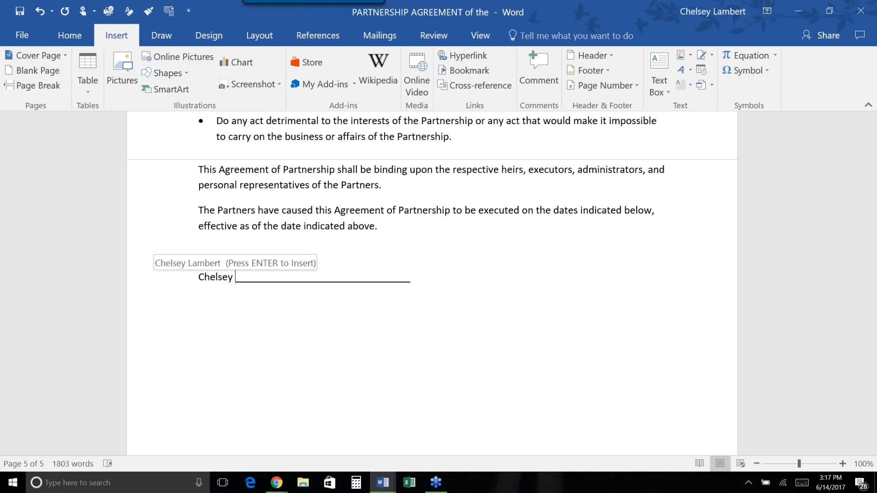
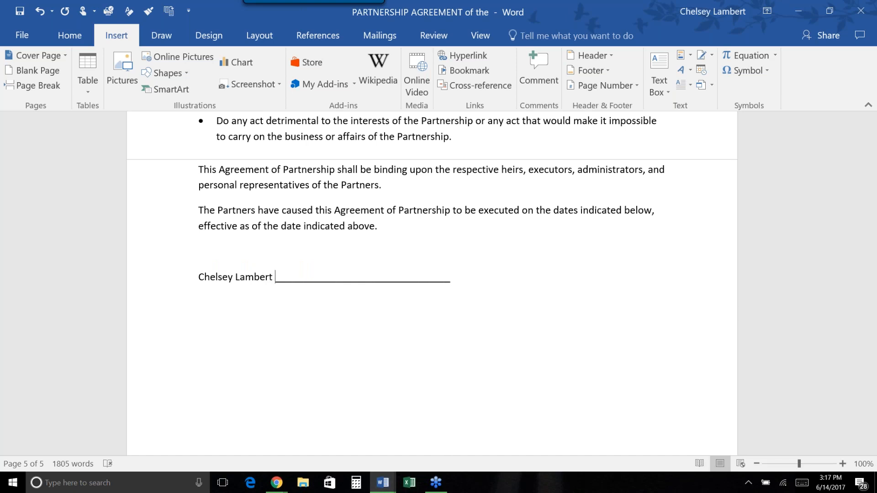
{"action": "key", "text": "Right"}
{"action": "key", "text": "Right"}
{"action": "type", "text": "adsfjasklfjasfjdsaljfdsal"}
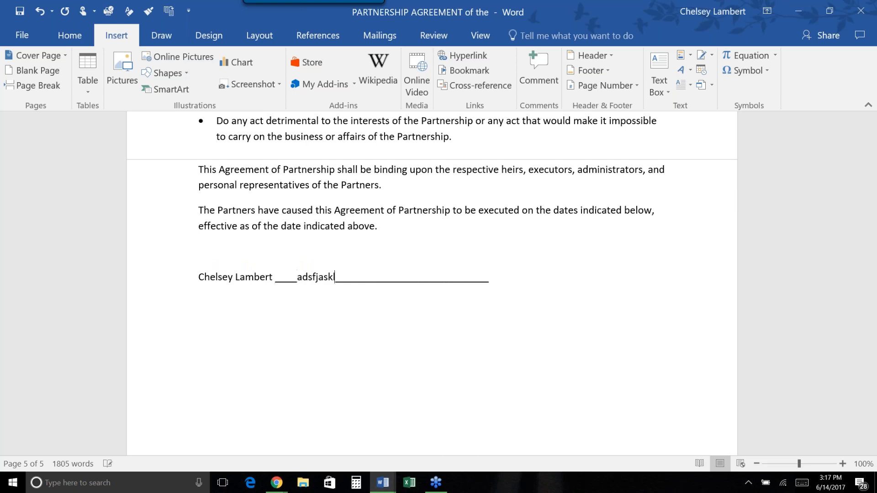
{"action": "key", "text": "BackSpace"}
{"action": "key", "text": "BackSpace"}
{"action": "key", "text": "BackSpace"}
{"action": "key", "text": "BackSpace"}
{"action": "key", "text": "BackSpace"}
{"action": "key", "text": "BackSpace"}
{"action": "key", "text": "BackSpace"}
{"action": "key", "text": "BackSpace"}
{"action": "key", "text": "BackSpace"}
{"action": "key", "text": "BackSpace"}
{"action": "key", "text": "BackSpace"}
{"action": "key", "text": "BackSpace"}
{"action": "key", "text": "BackSpace"}
{"action": "key", "text": "BackSpace"}
{"action": "key", "text": "BackSpace"}
{"action": "key", "text": "BackSpace"}
{"action": "key", "text": "BackSpace"}
{"action": "key", "text": "BackSpace"}
{"action": "key", "text": "BackSpace"}
{"action": "key", "text": "BackSpace"}
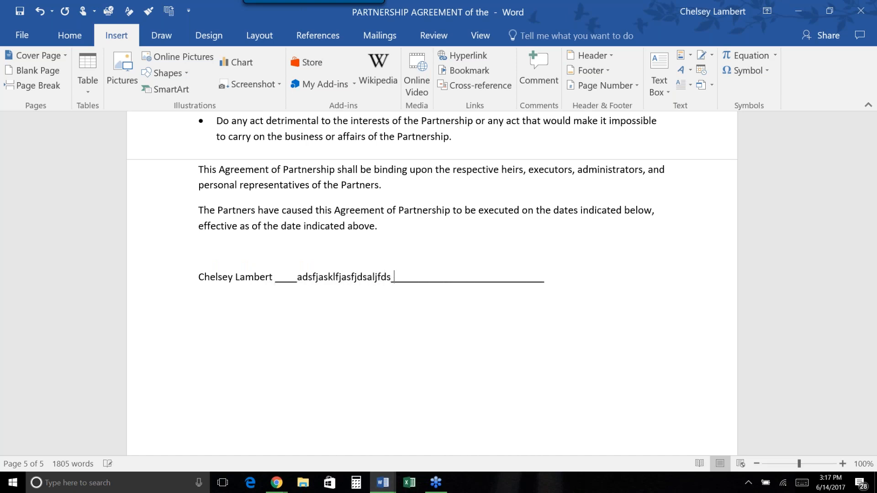
{"action": "key", "text": "BackSpace"}
{"action": "key", "text": "BackSpace"}
{"action": "key", "text": "BackSpace"}
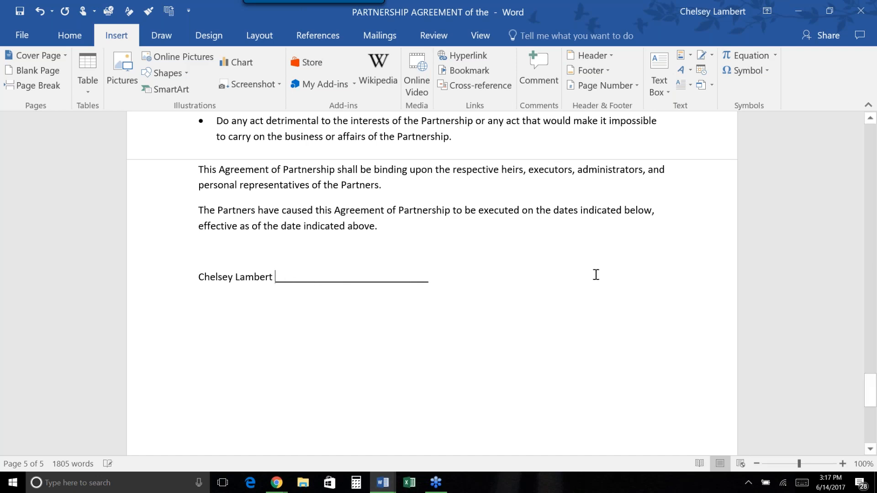
{"action": "mouse_move", "coordinate": [251, 254]}
{"action": "left_mouse_down"}
{"action": "mouse_move", "coordinate": [294, 290]}
{"action": "mouse_move", "coordinate": [445, 289]}
{"action": "left_mouse_up"}
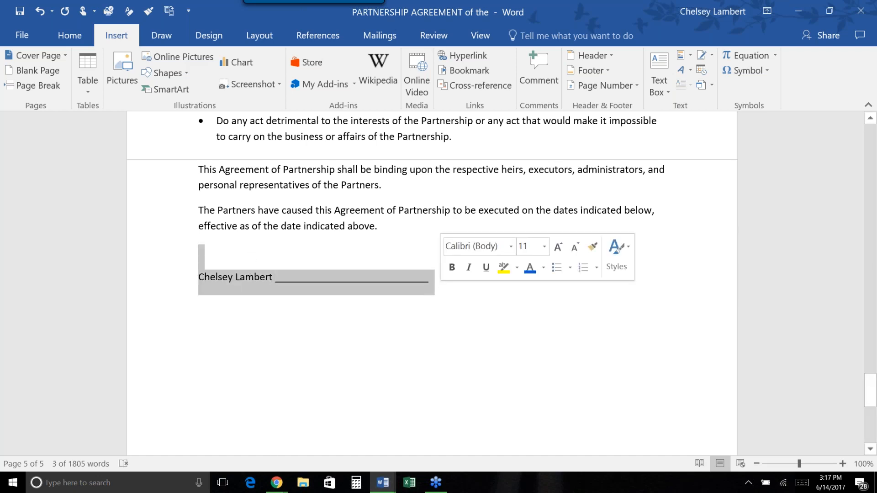
Replace the typed line with a Signature Line object for the signer, titled CEO.
{"action": "key", "text": "BackSpace"}
{"action": "key", "text": "Return"}
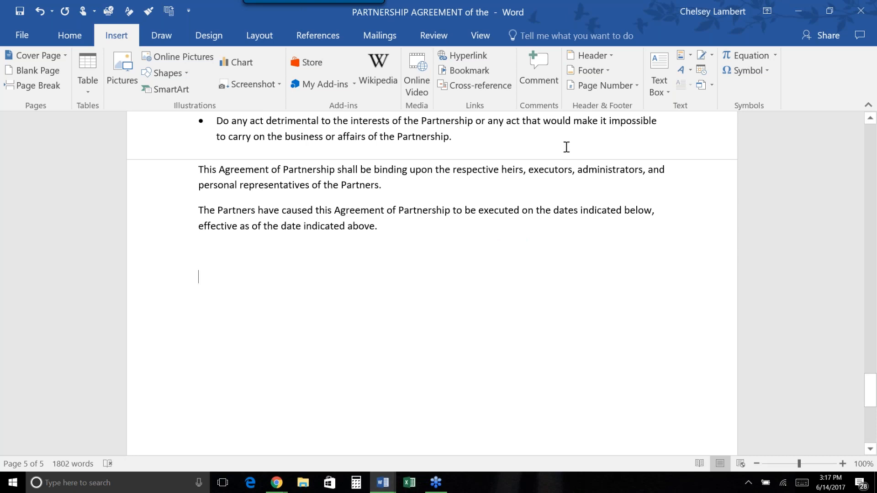
{"action": "left_click", "coordinate": [701, 57]}
{"action": "left_click", "coordinate": [702, 57]}
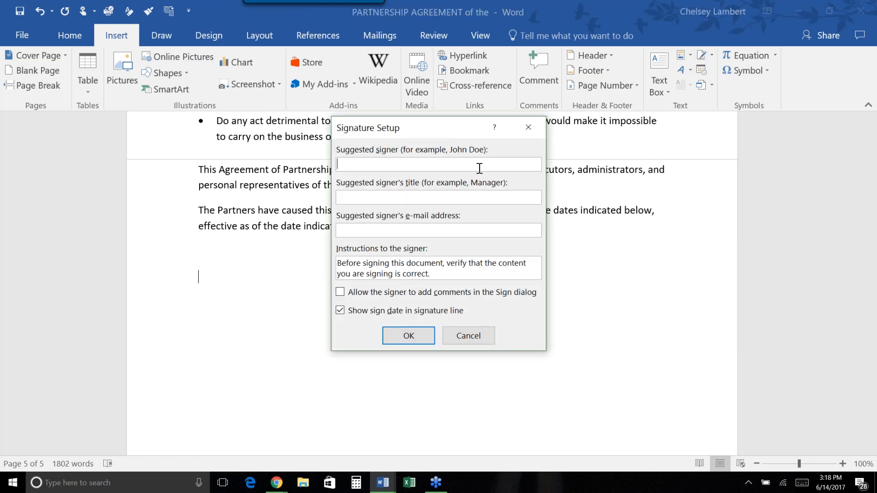
{"action": "type", "text": "C"}
{"action": "type", "text": "EO"}
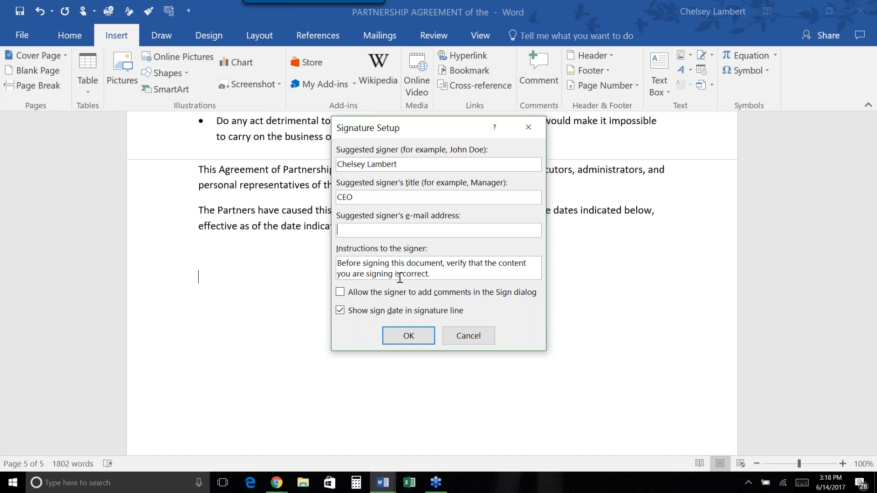
{"action": "left_click", "coordinate": [425, 340]}
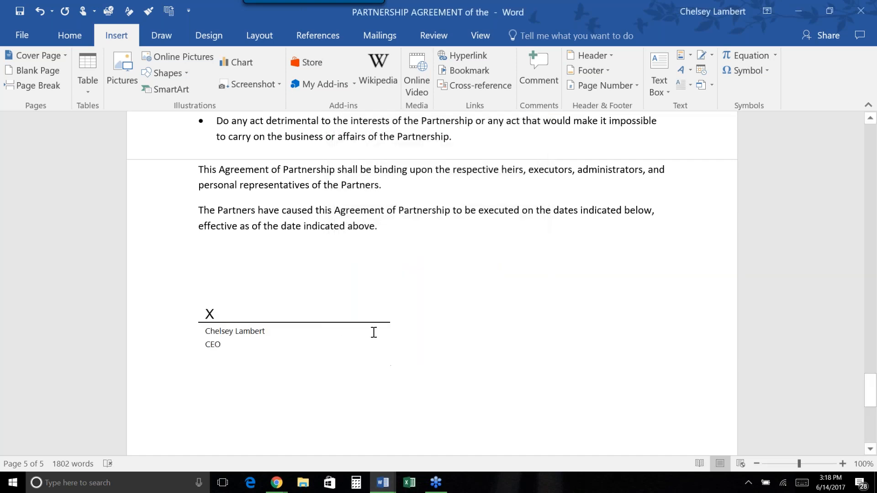
{"action": "key", "text": "Tab"}
{"action": "key", "text": "Tab"}
{"action": "left_click", "coordinate": [702, 55]}
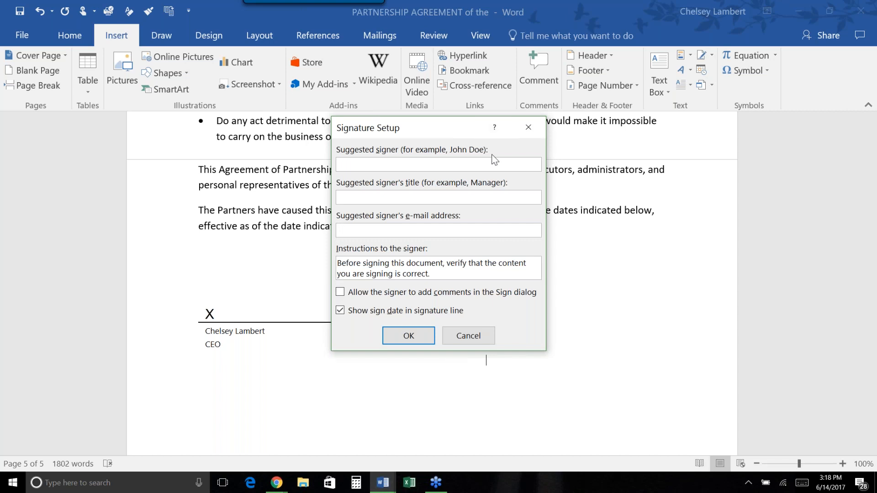
{"action": "type", "text": "Client"}
{"action": "left_click", "coordinate": [488, 200]}
{"action": "type", "text": "Title:"}
{"action": "left_click", "coordinate": [364, 165]}
{"action": "type", "text": ":"}
{"action": "left_click", "coordinate": [409, 336]}
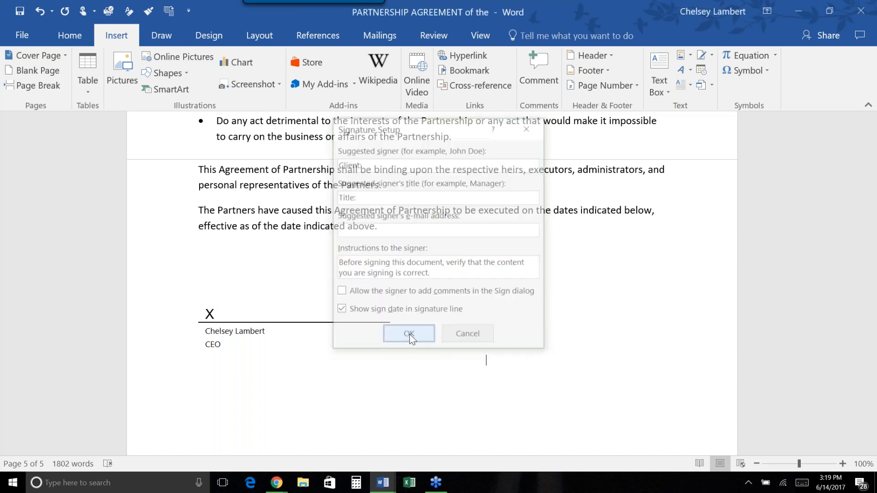
{"action": "left_click", "coordinate": [244, 414]}
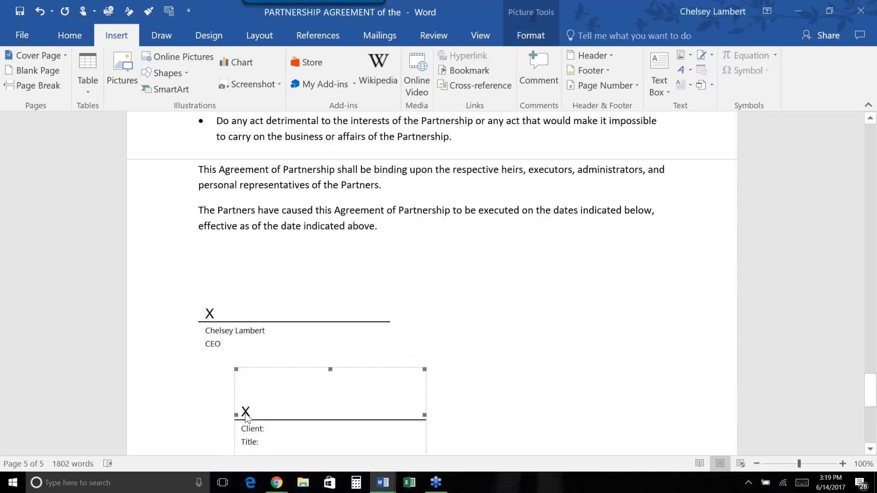
{"action": "left_click", "coordinate": [228, 387]}
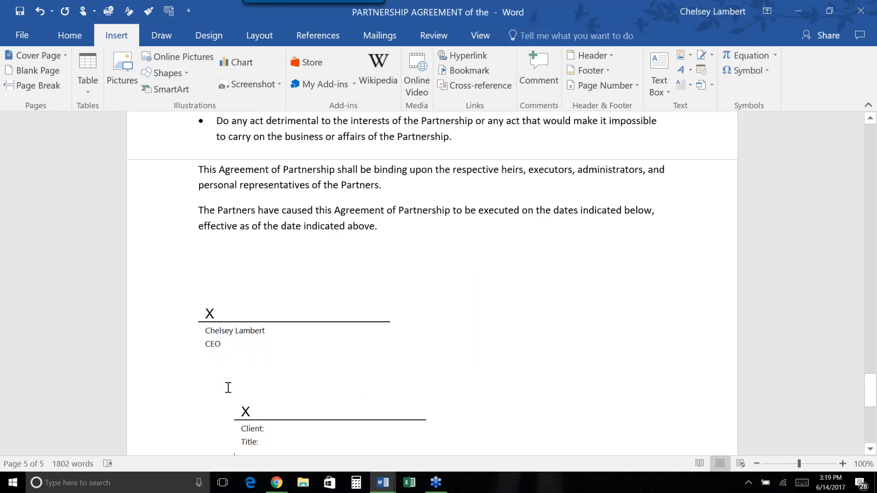
{"action": "key", "text": "BackSpace"}
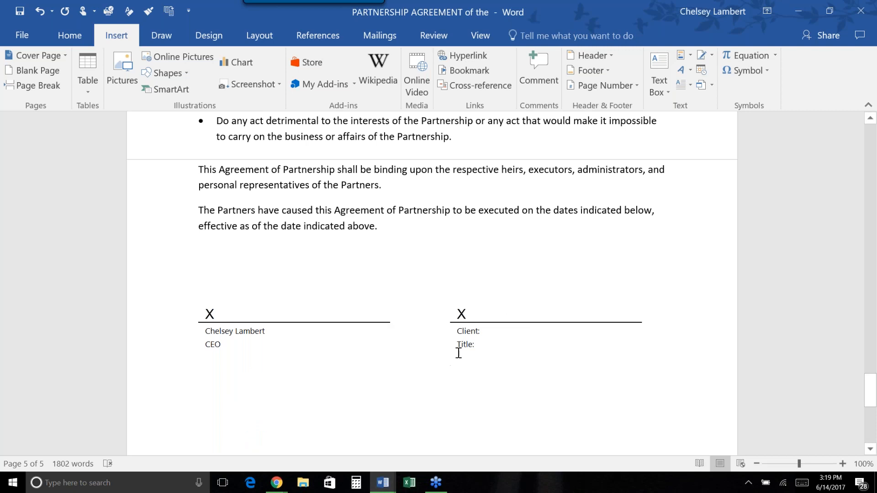
{"action": "left_click", "coordinate": [493, 342]}
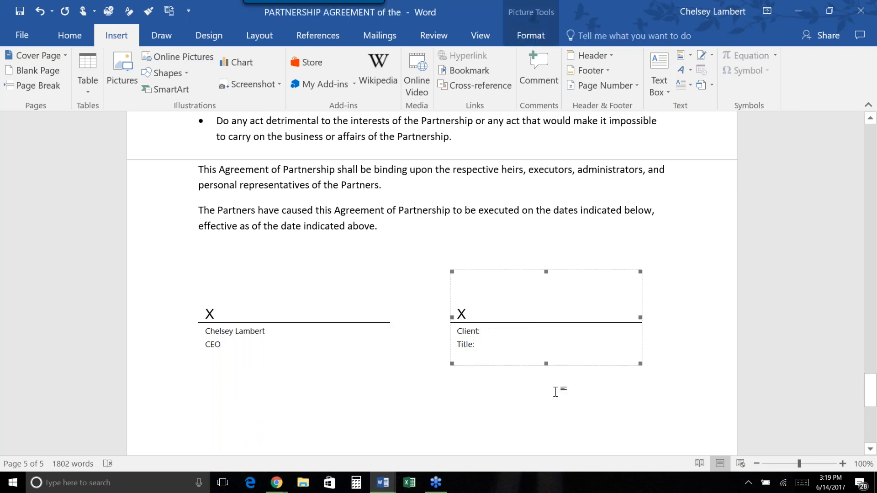
{"action": "left_click", "coordinate": [495, 342]}
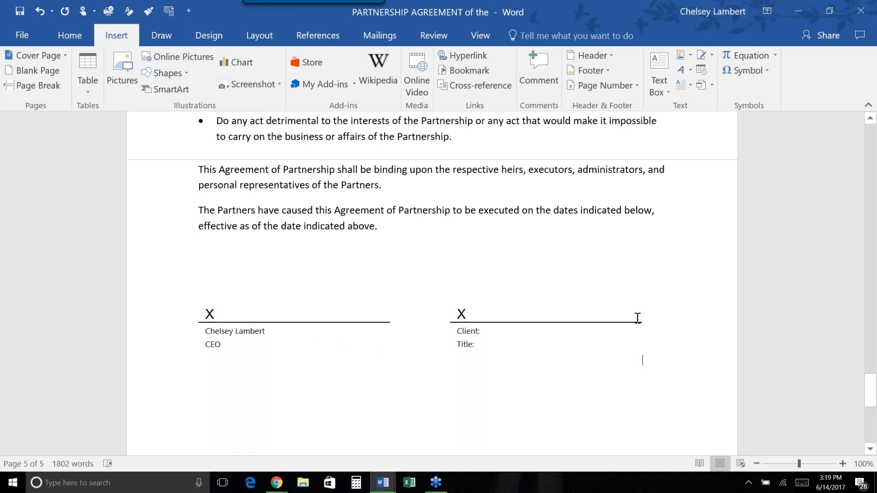
Select the blank line and both signature lines and name a new Quick Part 'Signature Line - Client blank'.
{"action": "scroll", "coordinate": [530, 302], "scroll_direction": "up", "scroll_amount": 1}
{"action": "scroll", "coordinate": [530, 302], "scroll_direction": "up", "scroll_amount": 2}
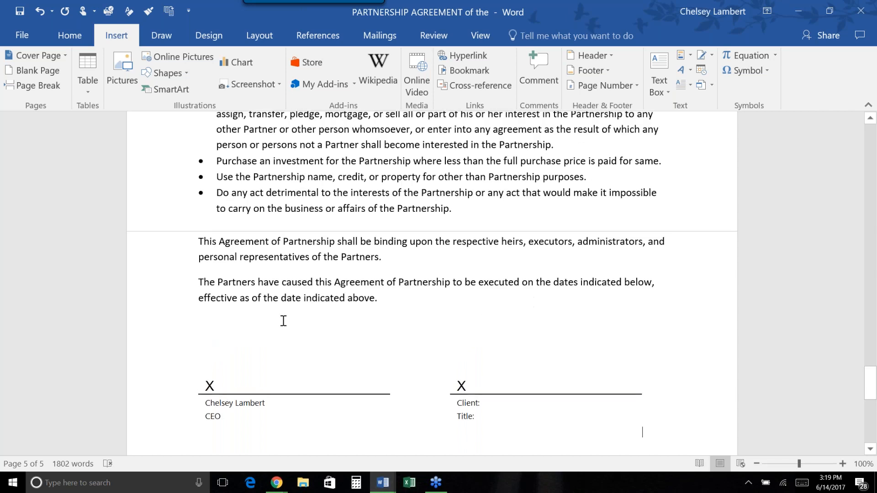
{"action": "scroll", "coordinate": [282, 319], "scroll_direction": "down", "scroll_amount": 1}
{"action": "scroll", "coordinate": [240, 315], "scroll_direction": "down", "scroll_amount": 3}
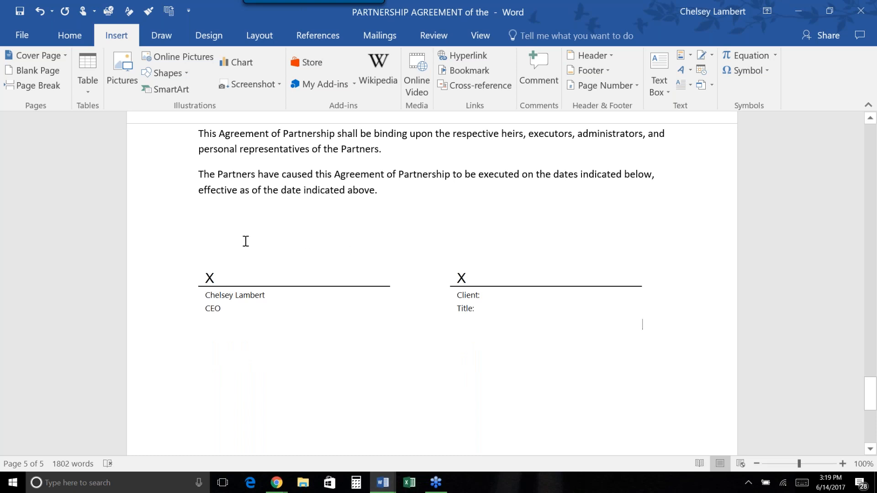
{"action": "mouse_move", "coordinate": [201, 220]}
{"action": "left_mouse_down"}
{"action": "mouse_move", "coordinate": [221, 319]}
{"action": "mouse_move", "coordinate": [313, 299]}
{"action": "mouse_move", "coordinate": [482, 323]}
{"action": "mouse_move", "coordinate": [614, 317]}
{"action": "mouse_move", "coordinate": [366, 309]}
{"action": "mouse_move", "coordinate": [645, 323]}
{"action": "left_mouse_up"}
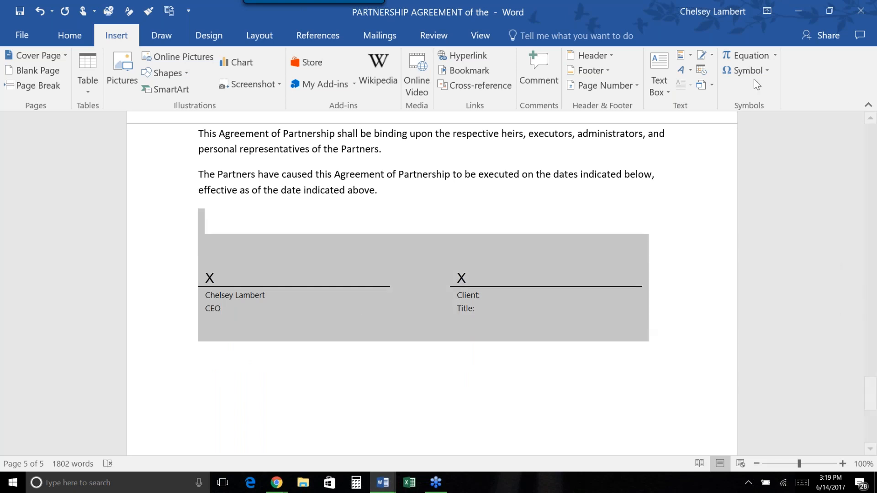
{"action": "left_click", "coordinate": [685, 59]}
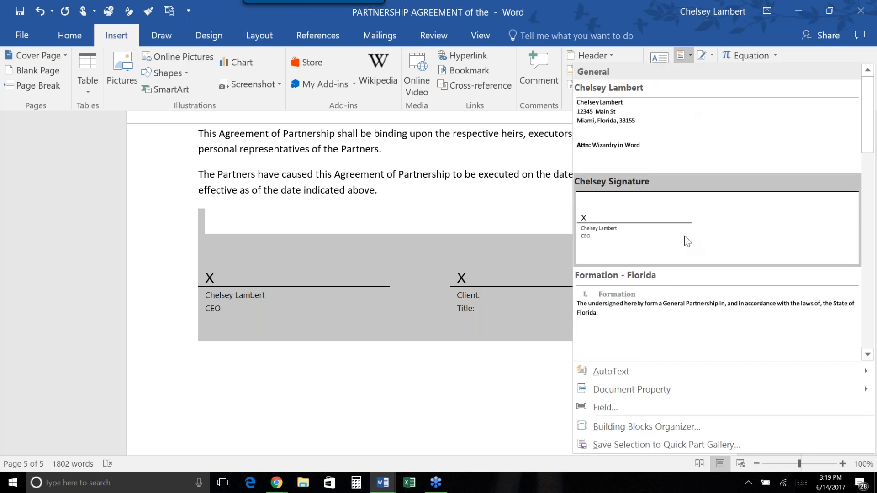
{"action": "left_click", "coordinate": [694, 445]}
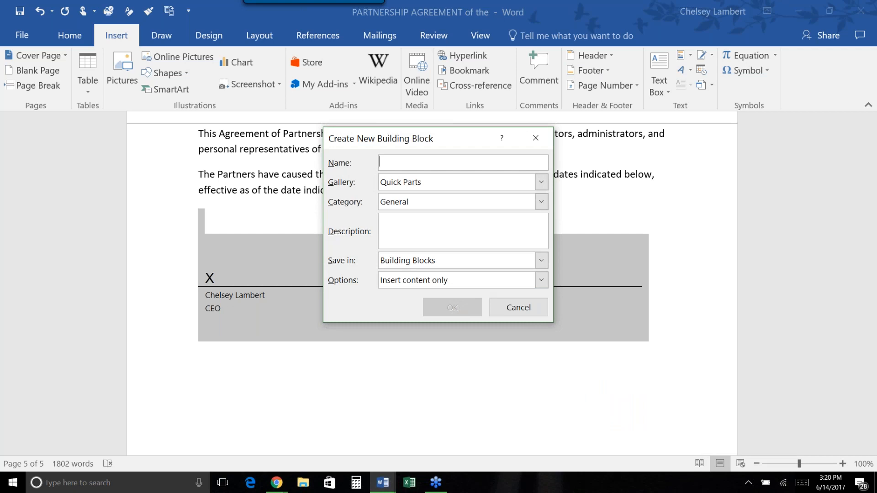
{"action": "type", "text": "Q"}
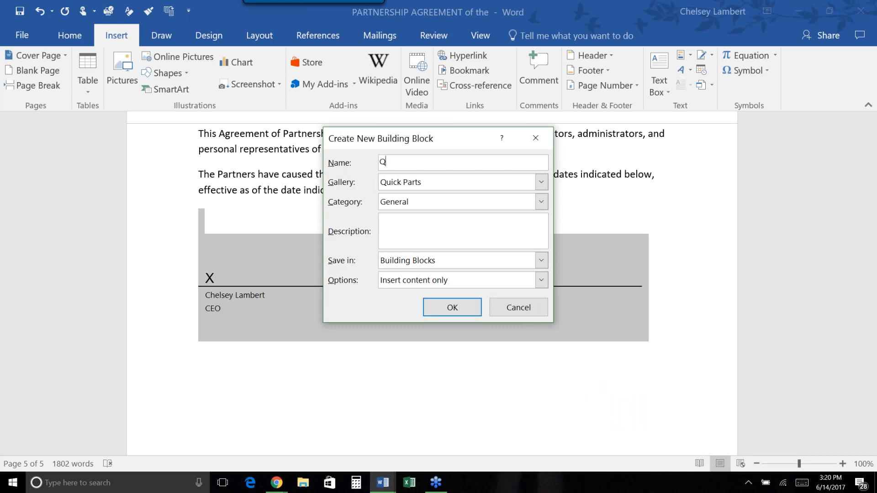
{"action": "key", "text": "BackSpace"}
{"action": "type", "text": "Signature Line - Client bl"}
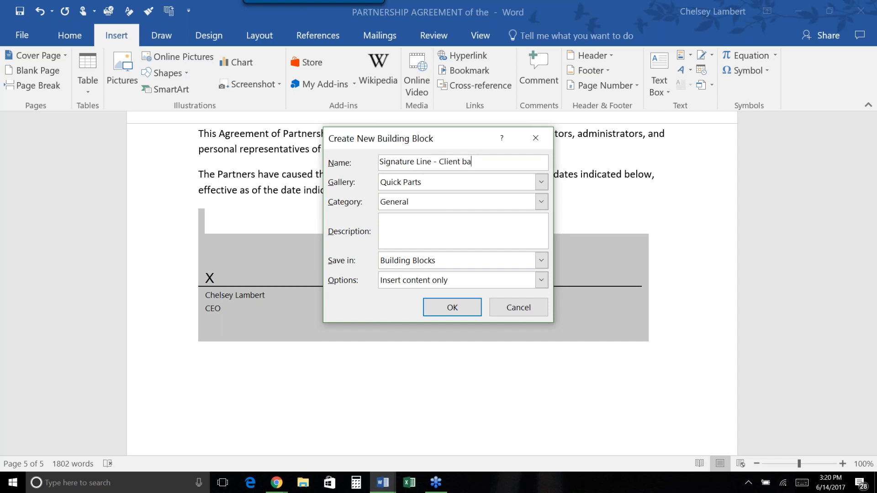
{"action": "type", "text": "ank"}
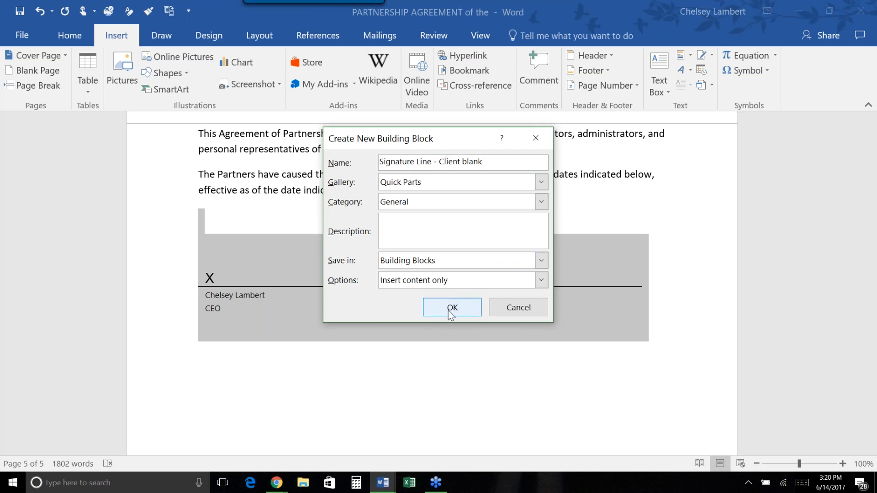
Set the part to insert in its own paragraph, save it, and delete the block from the page.
{"action": "left_click", "coordinate": [541, 280]}
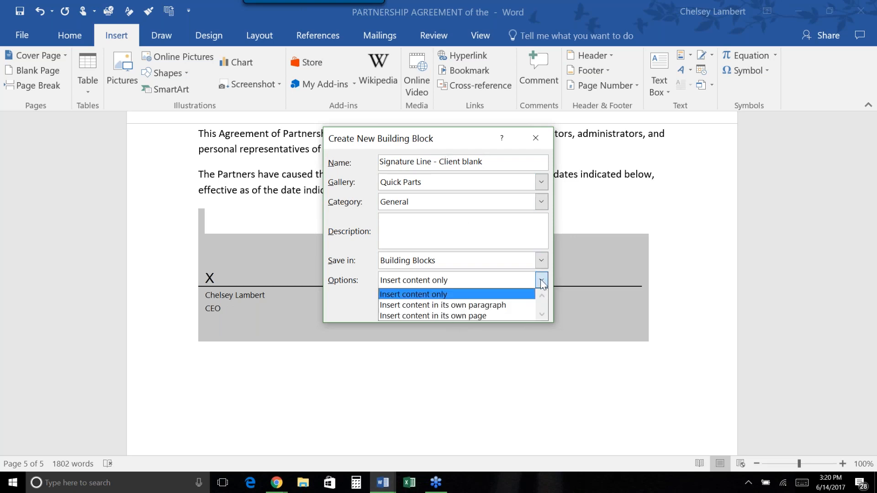
{"action": "left_click", "coordinate": [446, 307]}
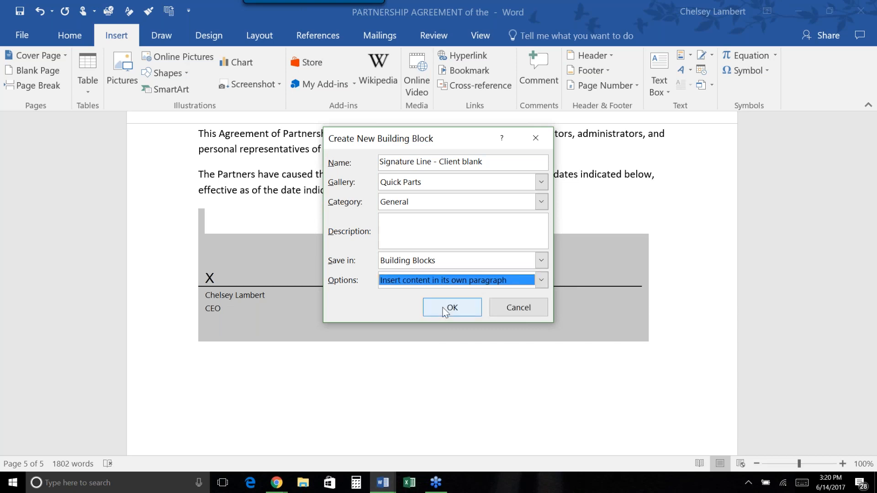
{"action": "left_click", "coordinate": [444, 311]}
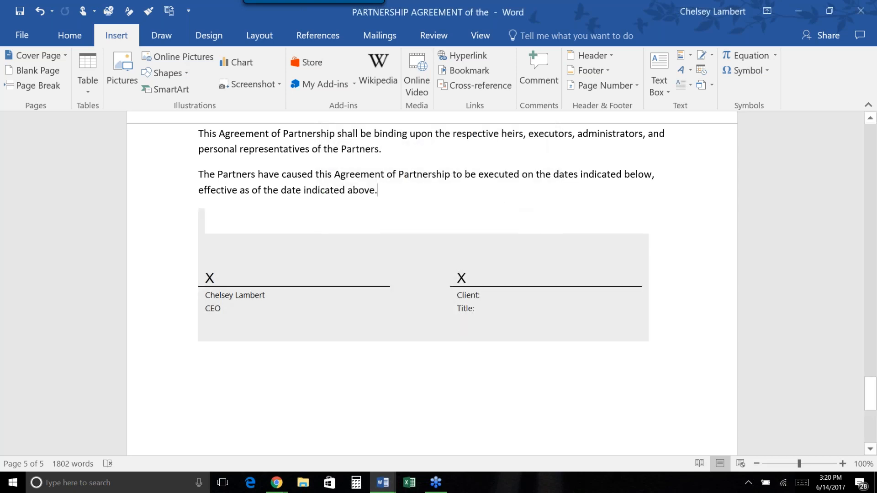
{"action": "left_click", "coordinate": [176, 278]}
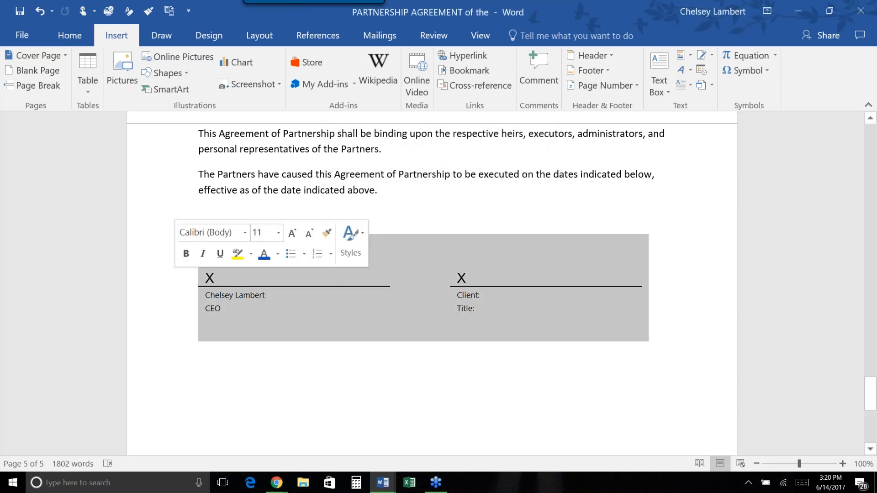
{"action": "key", "text": "Delete"}
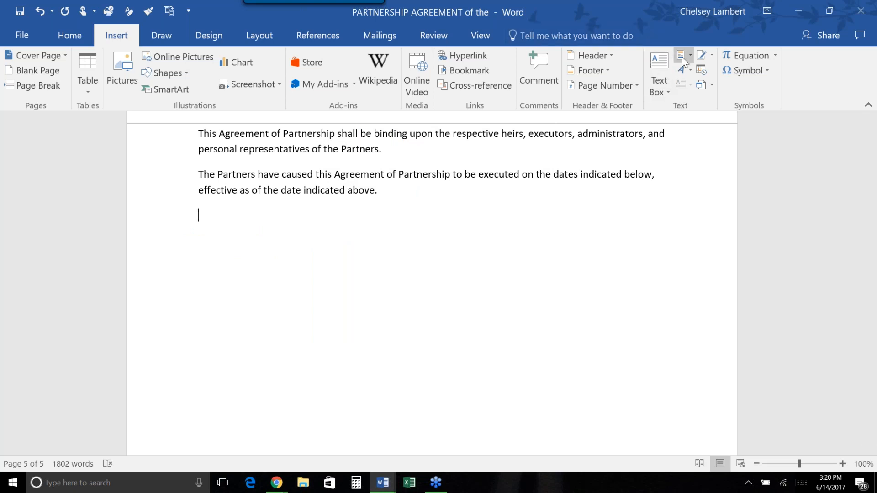
Insert the 'Signature Line - Client blank' Quick Part from the gallery below the closing paragraph.
{"action": "left_click", "coordinate": [684, 57]}
{"action": "scroll", "coordinate": [732, 211], "scroll_direction": "down", "scroll_amount": 3}
{"action": "scroll", "coordinate": [733, 210], "scroll_direction": "down", "scroll_amount": 5}
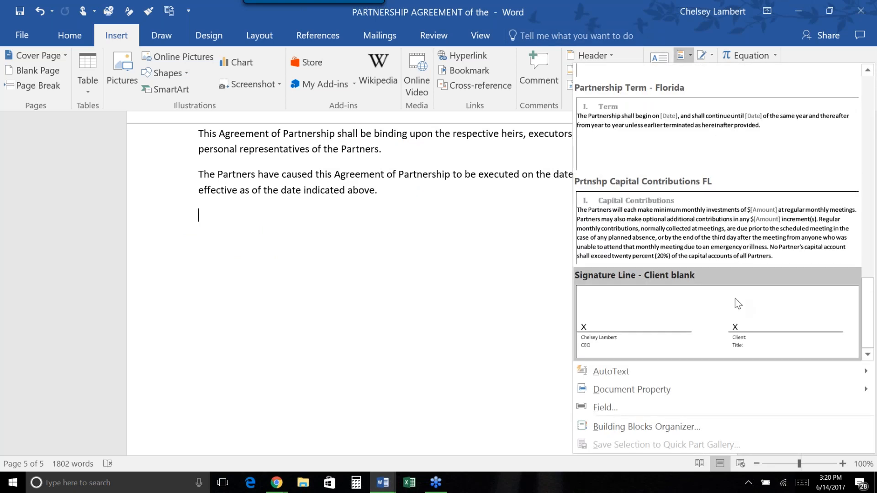
{"action": "left_click", "coordinate": [739, 304]}
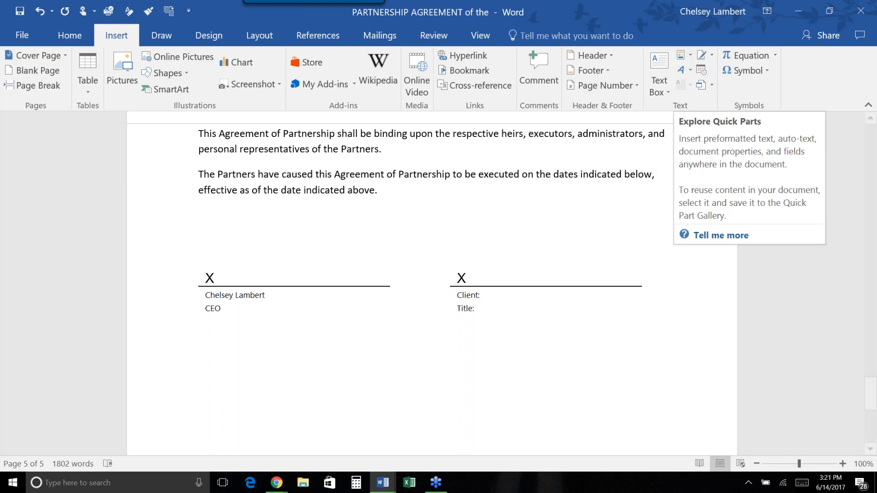
Insert the date in the Wednesday, June 14, 2017 format below the signature lines.
{"action": "left_click", "coordinate": [248, 322]}
{"action": "left_click", "coordinate": [249, 350]}
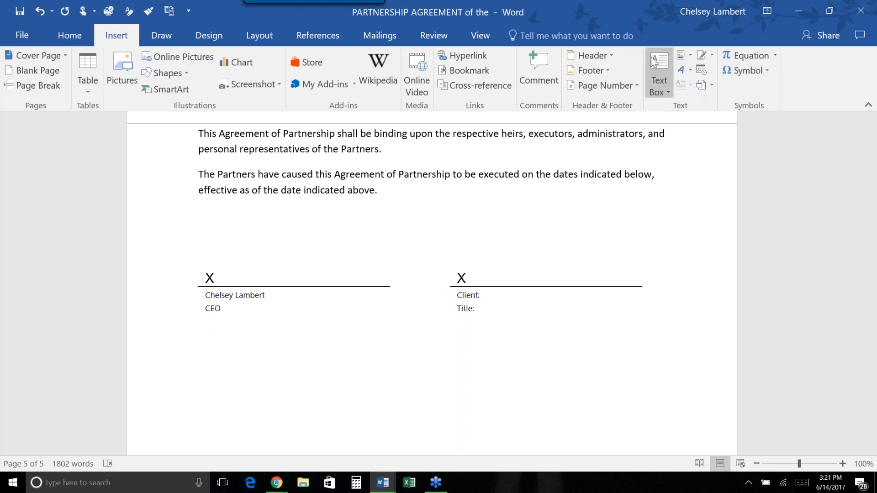
{"action": "left_click", "coordinate": [704, 73]}
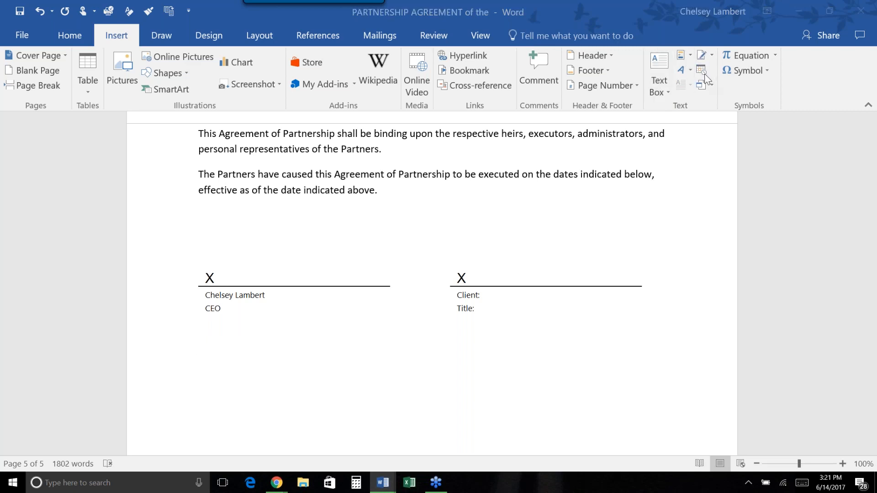
{"action": "left_click", "coordinate": [372, 139]}
{"action": "left_click", "coordinate": [521, 361]}
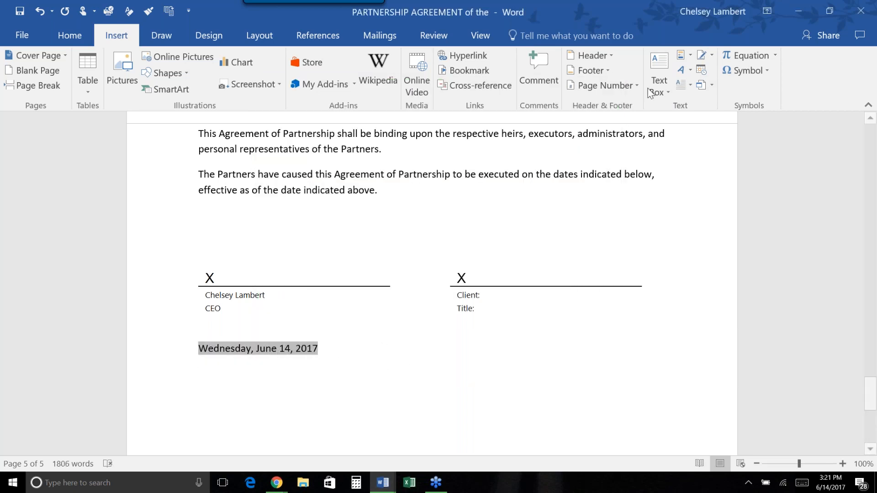
Reopen the Date and Time formats, browse them, and cancel without changes.
{"action": "left_click", "coordinate": [700, 73]}
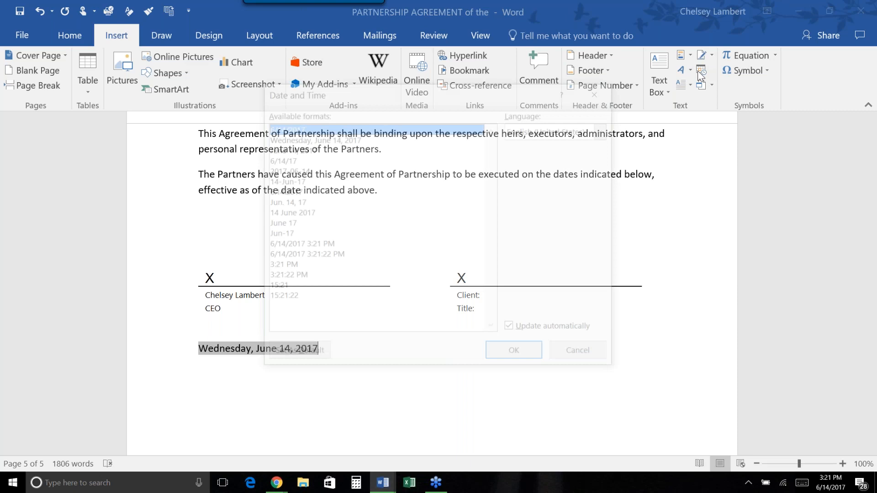
{"action": "left_click", "coordinate": [301, 149]}
{"action": "left_click", "coordinate": [314, 138]}
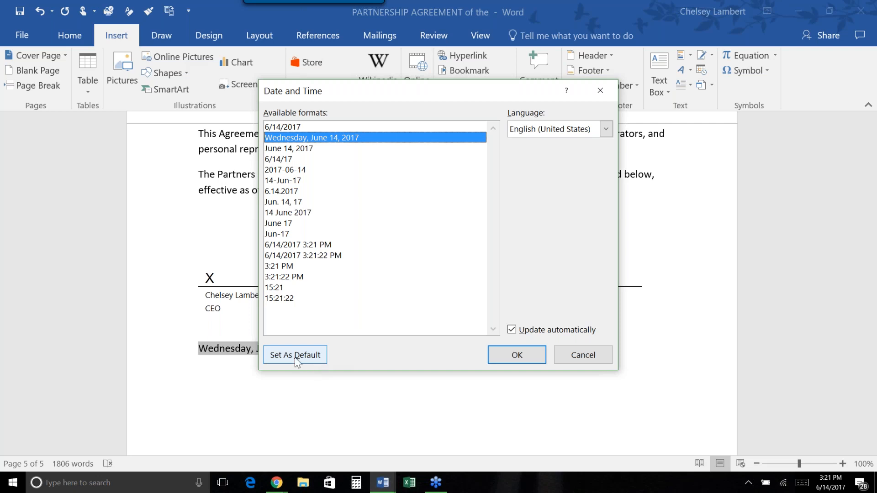
{"action": "left_click", "coordinate": [581, 357]}
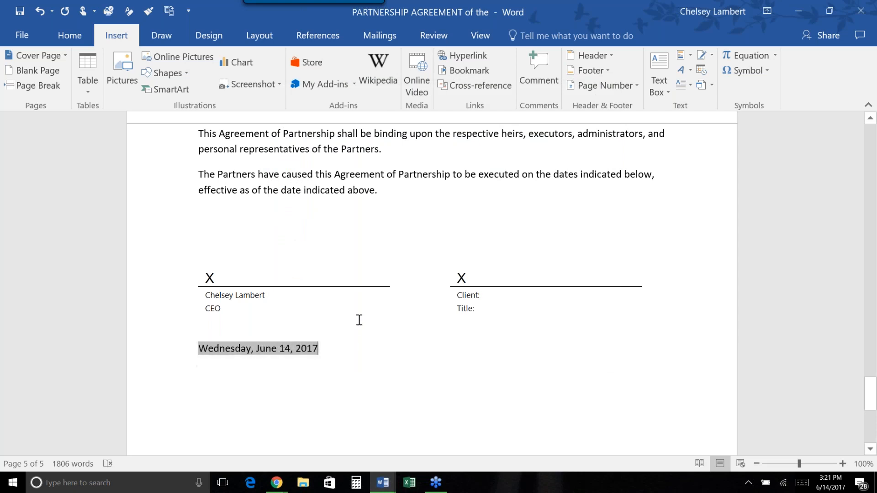
Deselect the signature picture and scroll up to the agreement's title and opening sections.
{"action": "left_click", "coordinate": [381, 321]}
{"action": "left_click", "coordinate": [460, 351]}
{"action": "scroll", "coordinate": [423, 241], "scroll_direction": "up", "scroll_amount": 1}
{"action": "scroll", "coordinate": [423, 240], "scroll_direction": "down", "scroll_amount": 1}
{"action": "scroll", "coordinate": [423, 241], "scroll_direction": "up", "scroll_amount": 4}
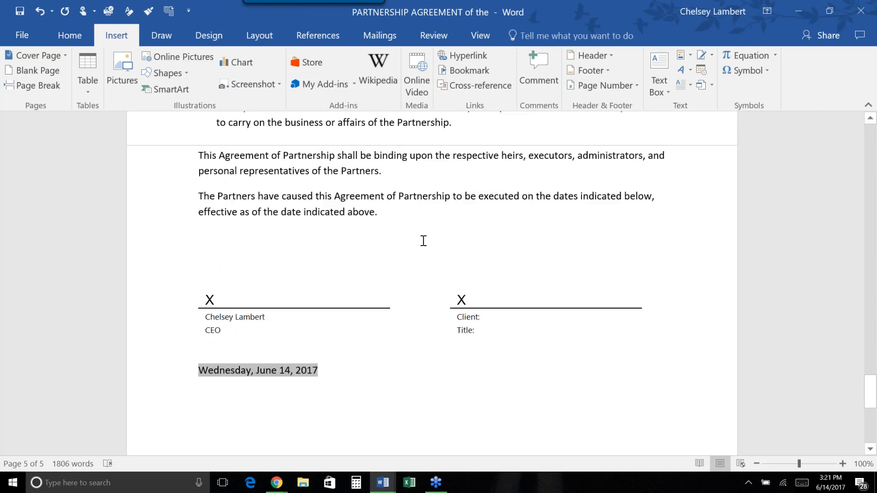
{"action": "scroll", "coordinate": [423, 241], "scroll_direction": "down", "scroll_amount": 2}
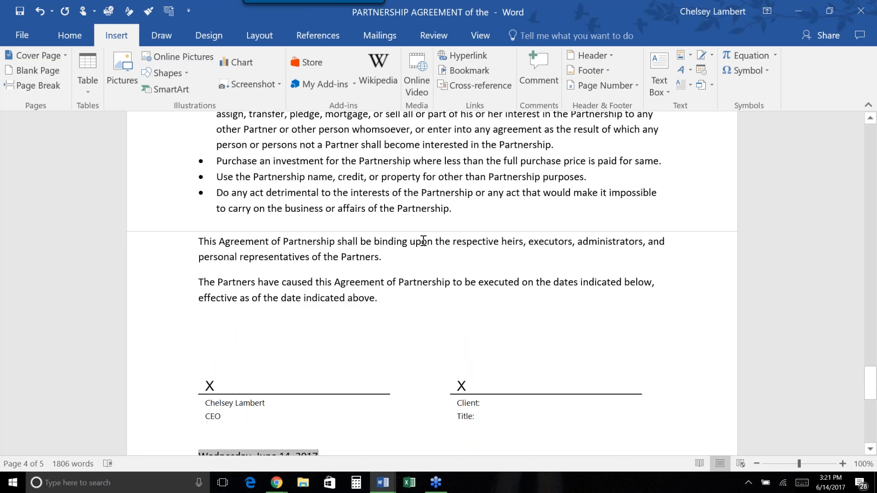
{"action": "scroll", "coordinate": [423, 241], "scroll_direction": "up", "scroll_amount": 12}
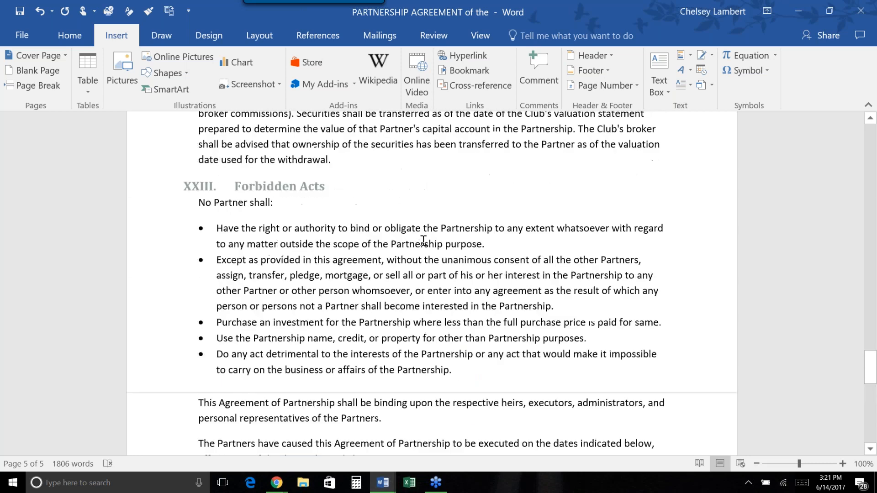
{"action": "scroll", "coordinate": [423, 240], "scroll_direction": "up", "scroll_amount": 20}
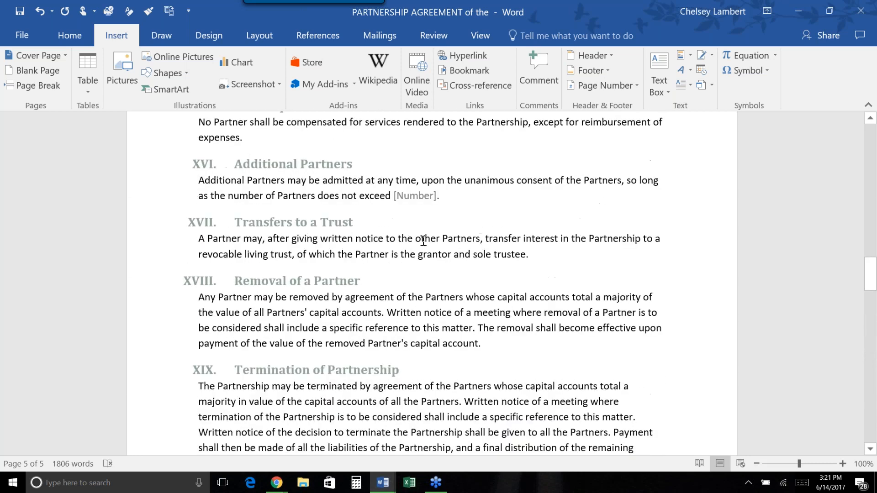
{"action": "scroll", "coordinate": [423, 240], "scroll_direction": "up", "scroll_amount": 20}
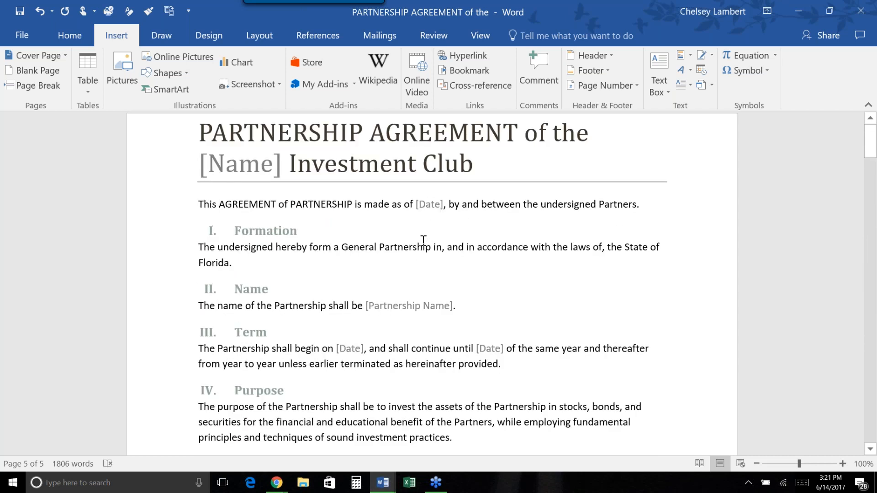
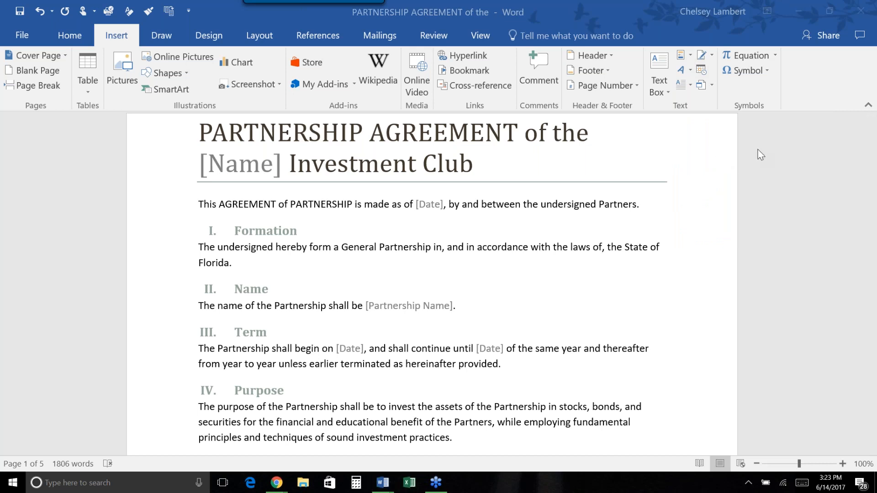
Open the Building Blocks Organizer from Quick Parts, widen its Gallery column, and browse the entries.
{"action": "left_click", "coordinate": [691, 56]}
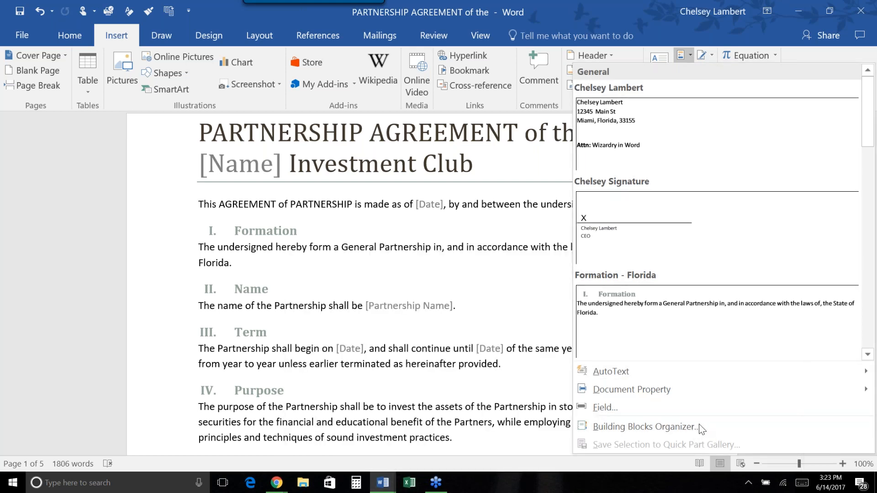
{"action": "left_click", "coordinate": [686, 427]}
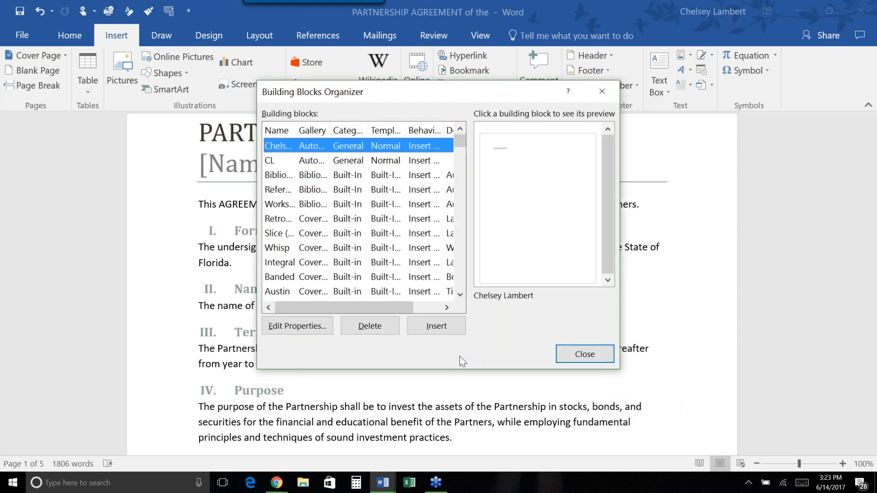
{"action": "left_click_drag", "start_coordinate": [333, 126], "coordinate": [395, 132]}
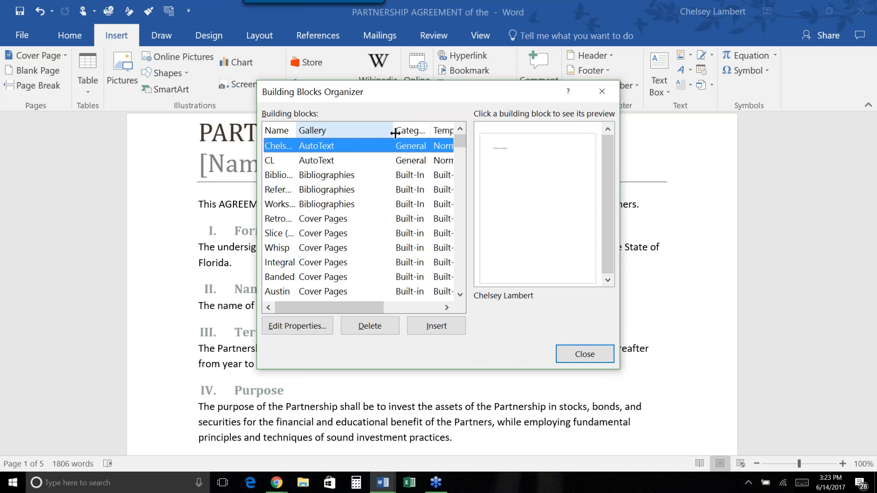
{"action": "scroll", "coordinate": [350, 207], "scroll_direction": "down", "scroll_amount": 3}
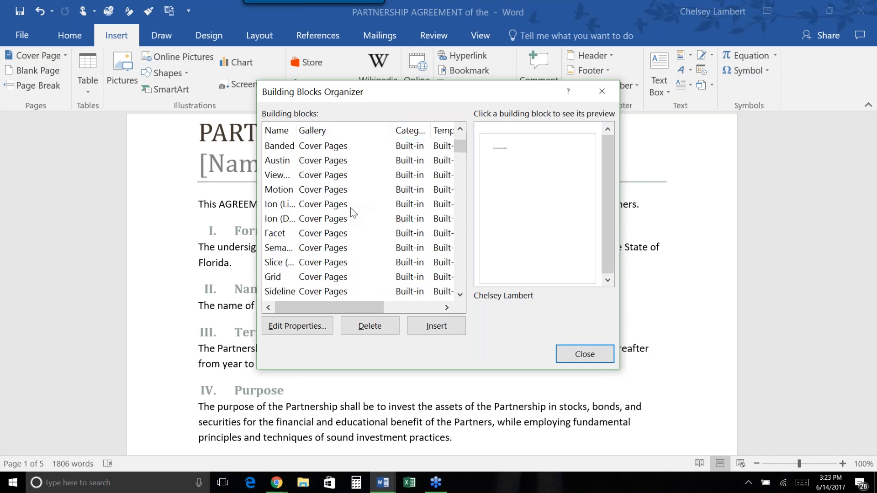
{"action": "scroll", "coordinate": [350, 207], "scroll_direction": "down", "scroll_amount": 6}
{"action": "scroll", "coordinate": [350, 208], "scroll_direction": "up", "scroll_amount": 9}
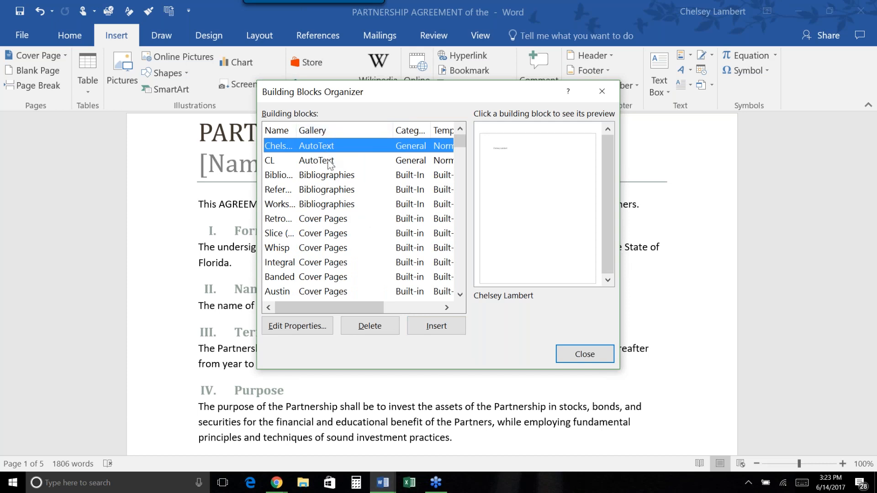
{"action": "scroll", "coordinate": [342, 233], "scroll_direction": "down", "scroll_amount": 3}
{"action": "scroll", "coordinate": [341, 233], "scroll_direction": "down", "scroll_amount": 12}
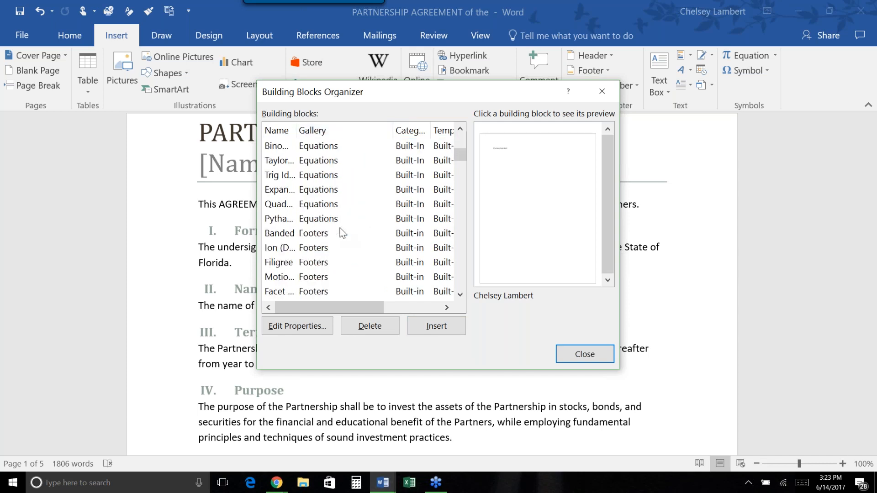
{"action": "scroll", "coordinate": [343, 233], "scroll_direction": "down", "scroll_amount": 12}
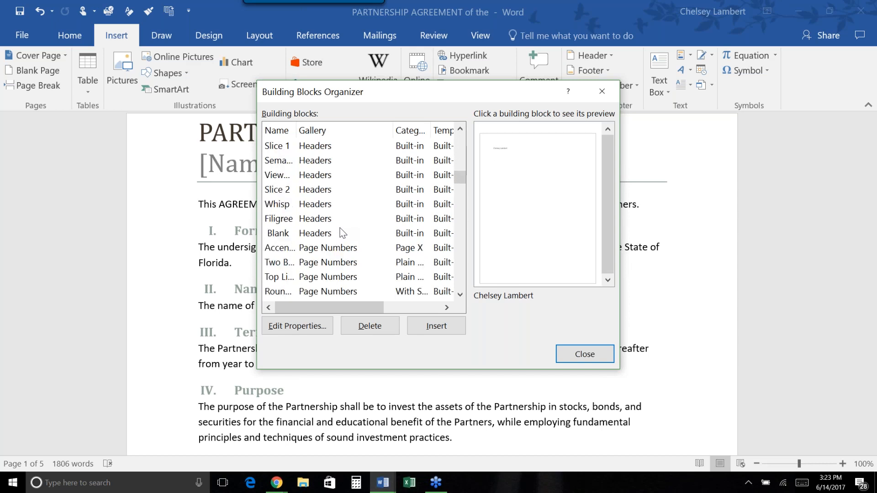
{"action": "scroll", "coordinate": [344, 234], "scroll_direction": "down", "scroll_amount": 9}
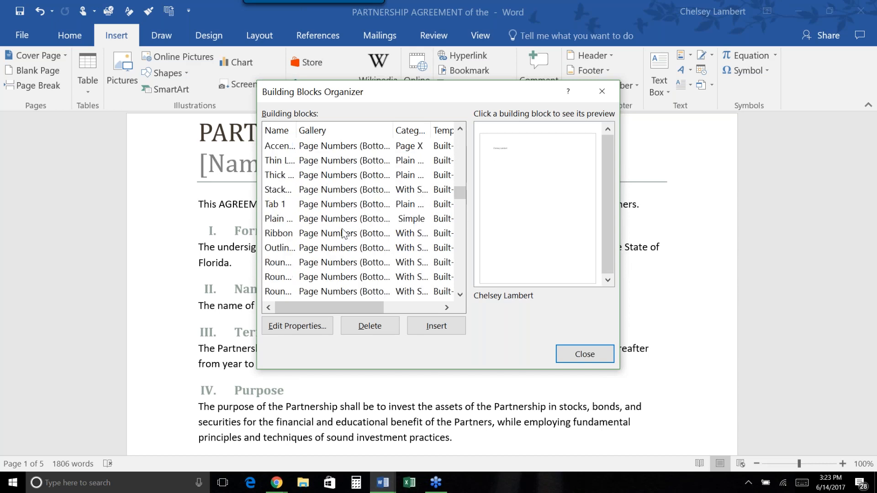
{"action": "scroll", "coordinate": [344, 235], "scroll_direction": "down", "scroll_amount": 12}
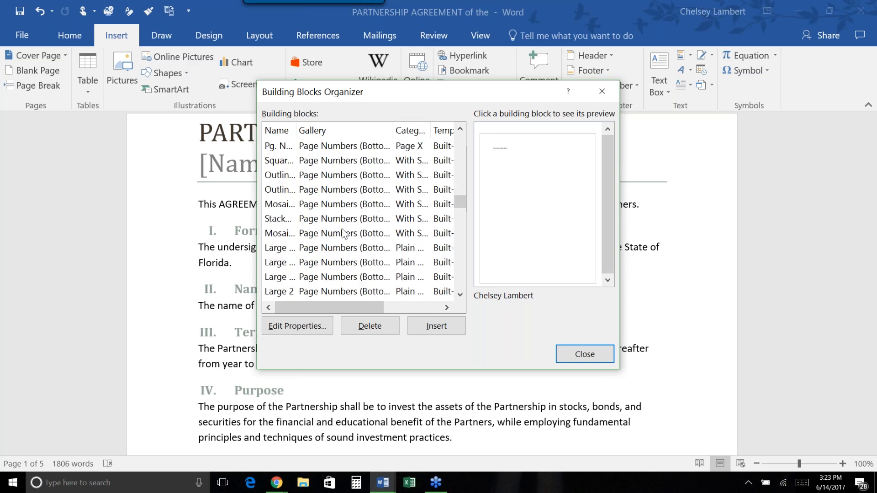
{"action": "scroll", "coordinate": [344, 235], "scroll_direction": "down", "scroll_amount": 1}
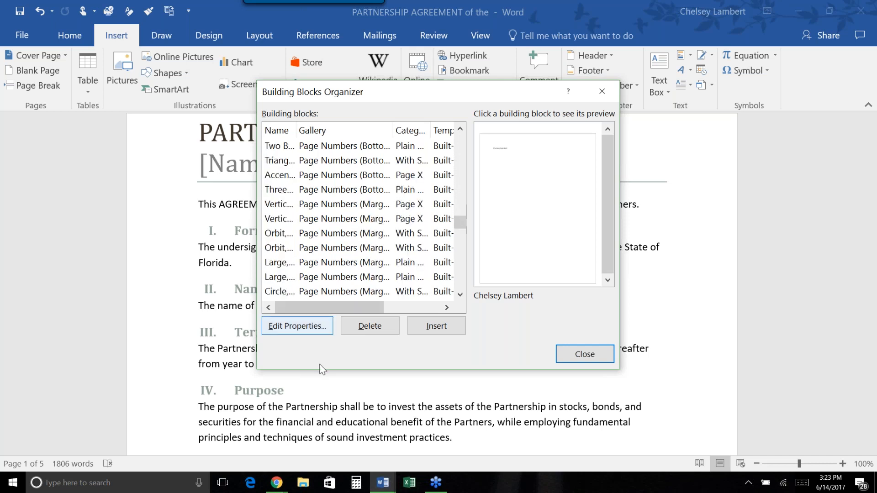
Open the AutoText entry's properties, start a new category, then back out without changes.
{"action": "left_click", "coordinate": [301, 332]}
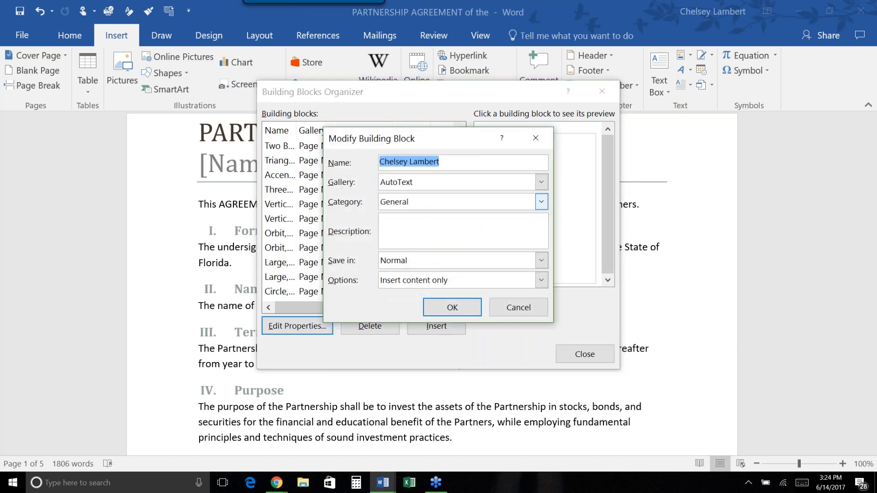
{"action": "left_click", "coordinate": [541, 201]}
{"action": "left_click", "coordinate": [478, 227]}
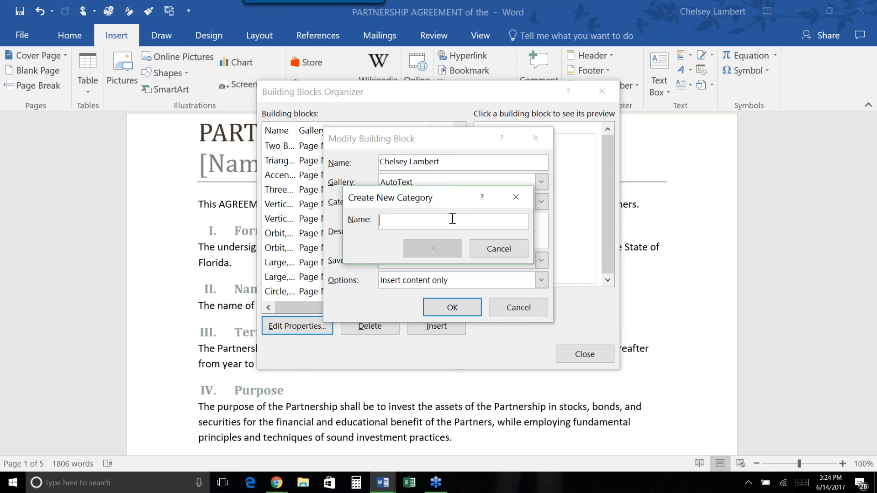
{"action": "left_click", "coordinate": [516, 198]}
{"action": "left_click", "coordinate": [536, 137]}
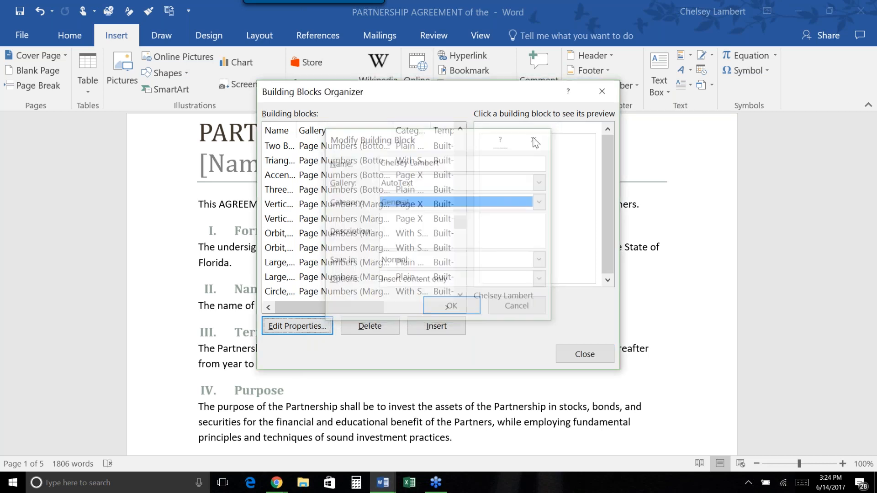
Reopen the entry's properties and create 'Partnership Agreement' and 'Email Communication' categories.
{"action": "left_click", "coordinate": [299, 327]}
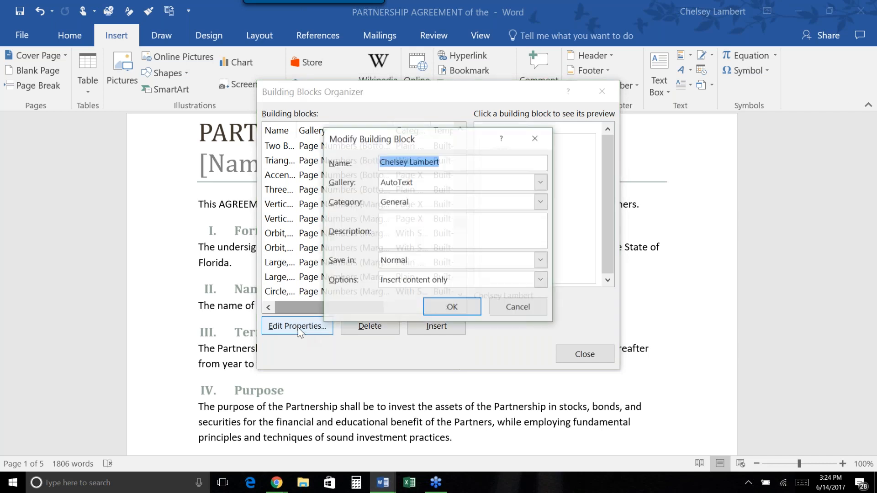
{"action": "left_click", "coordinate": [541, 202]}
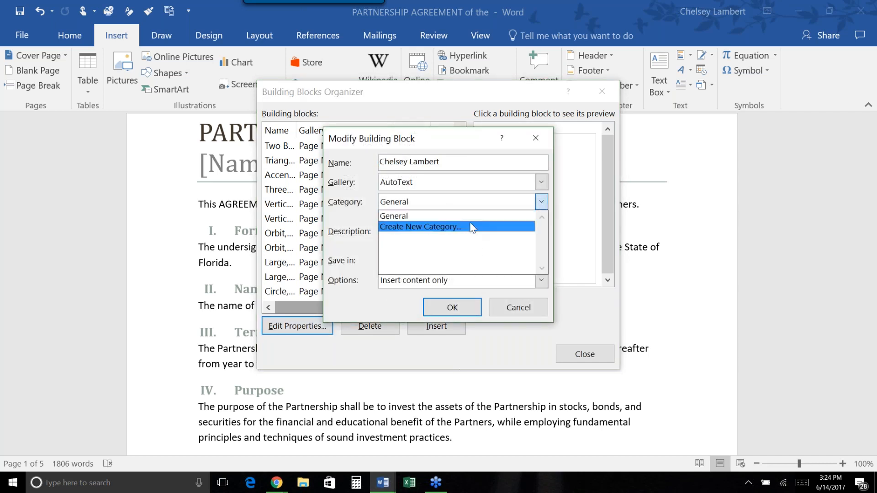
{"action": "left_click", "coordinate": [420, 227]}
{"action": "type", "text": "P"}
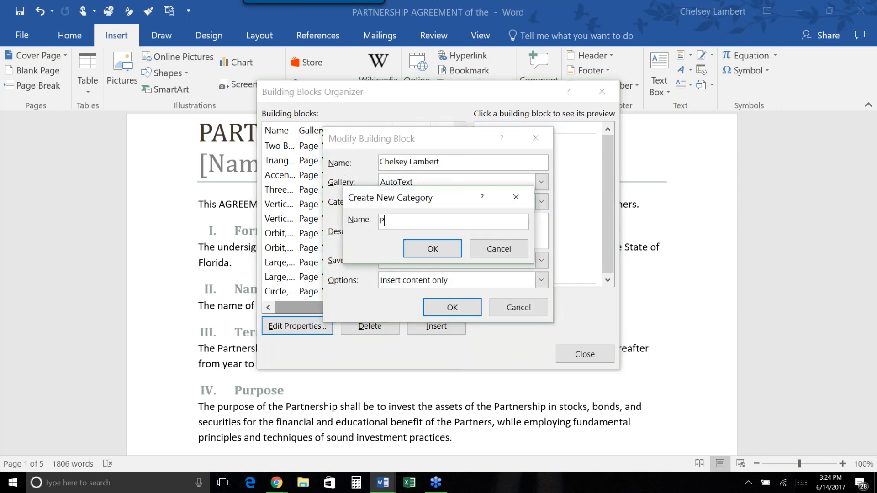
{"action": "type", "text": "artnership Agreements"}
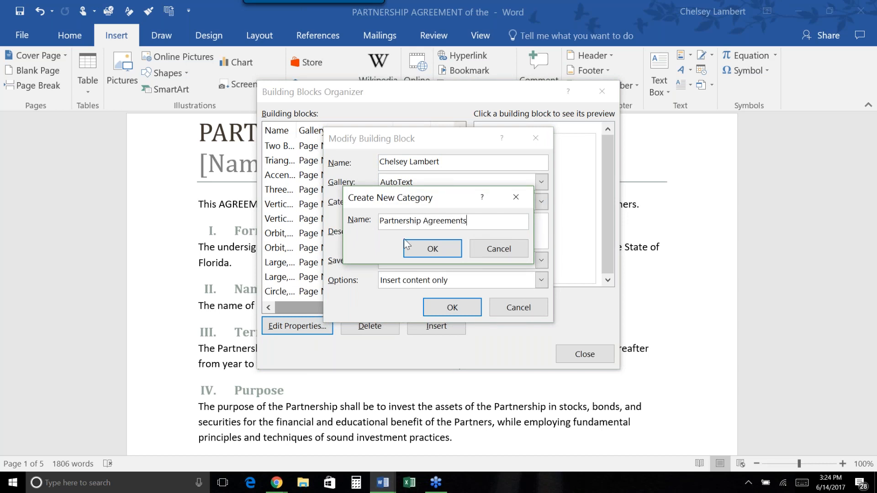
{"action": "left_click", "coordinate": [434, 249]}
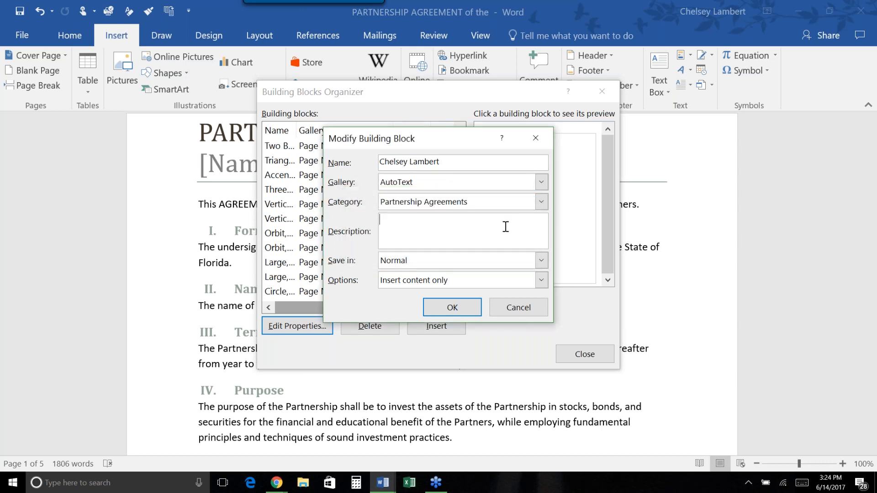
{"action": "left_click", "coordinate": [541, 202]}
{"action": "left_click", "coordinate": [473, 237]}
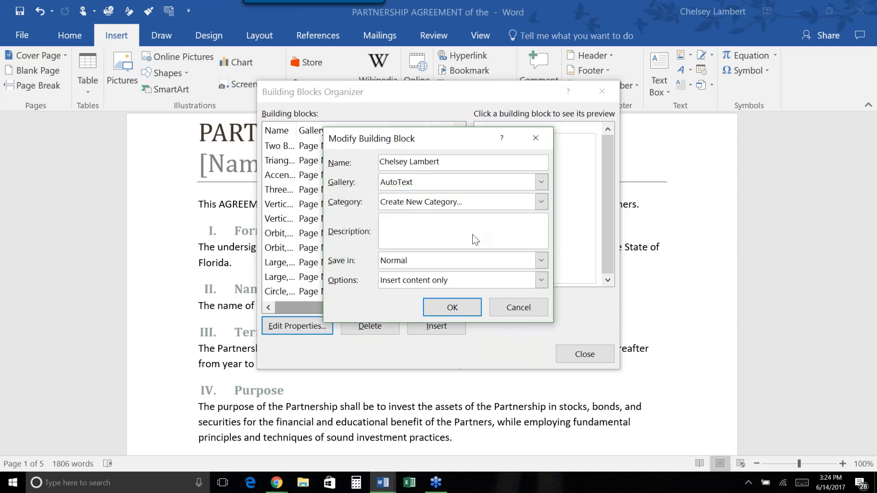
{"action": "type", "text": "Email Communication"}
{"action": "key", "text": "Return"}
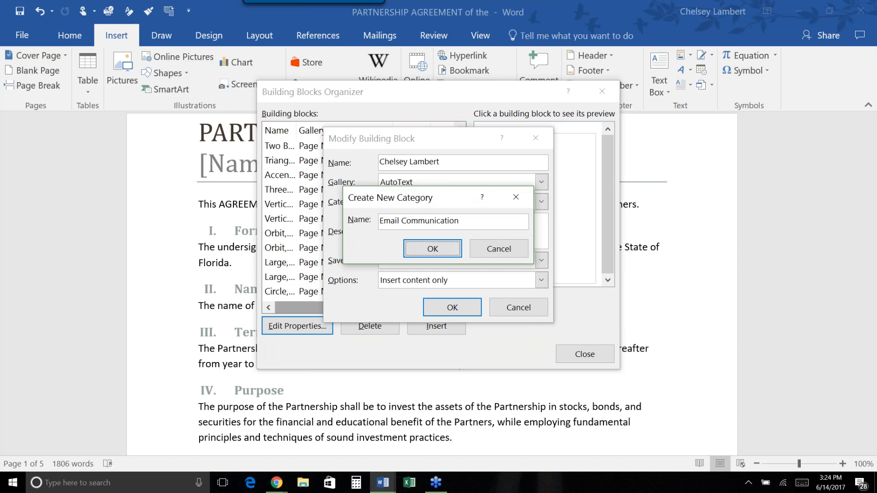
Create 'Appointment Communication' and 'Thank you notes' categories, saving the entry under Thank you notes.
{"action": "left_click", "coordinate": [541, 202]}
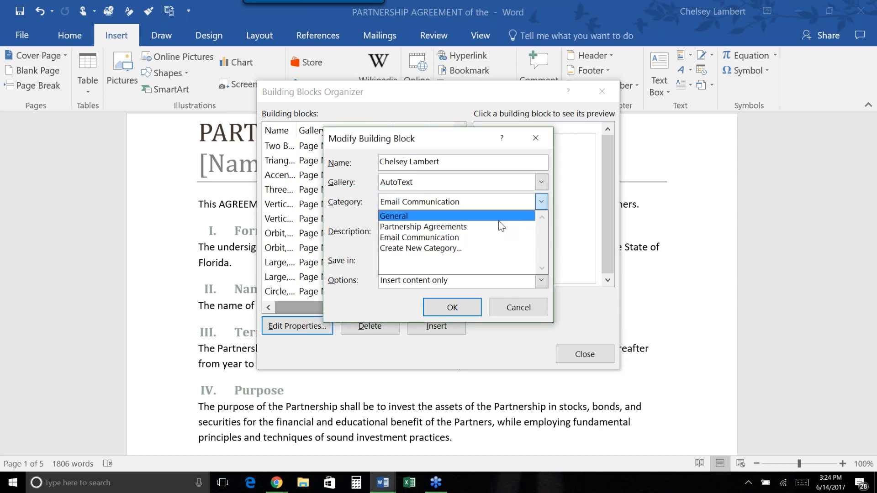
{"action": "left_click", "coordinate": [490, 250]}
{"action": "type", "text": "Appo"}
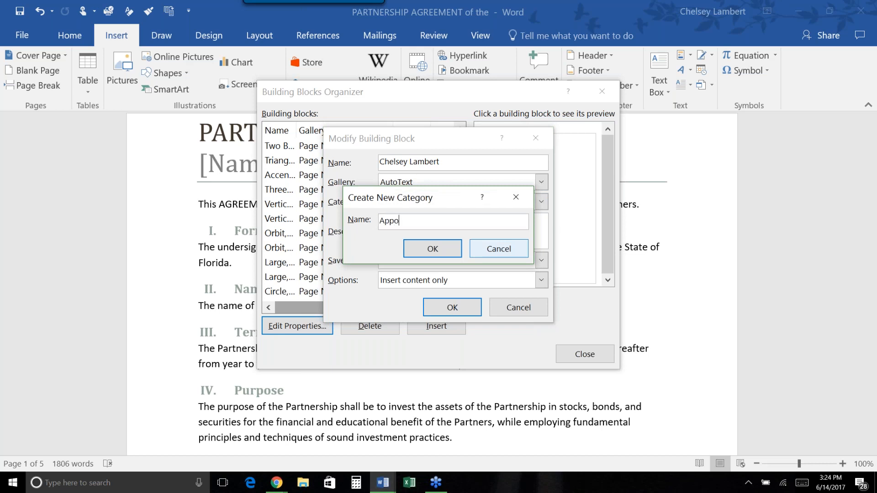
{"action": "type", "text": "intment Communication"}
{"action": "key", "text": "Return"}
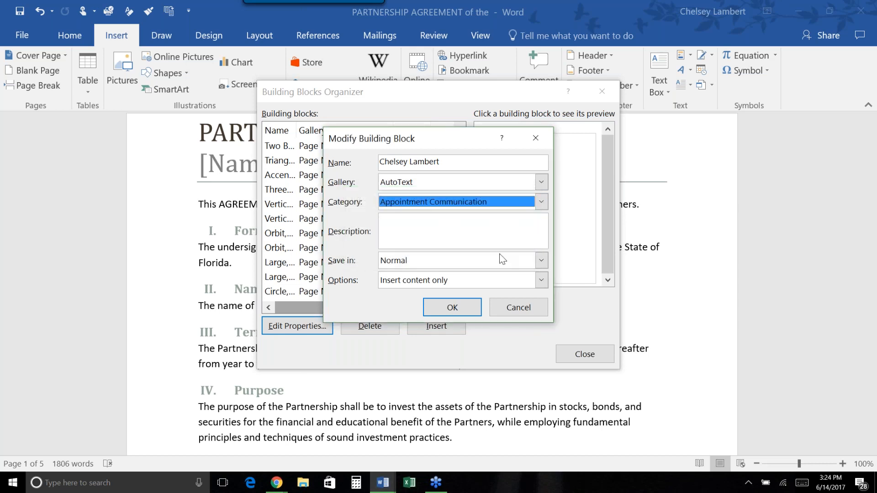
{"action": "left_click", "coordinate": [541, 202]}
{"action": "left_click", "coordinate": [402, 257]}
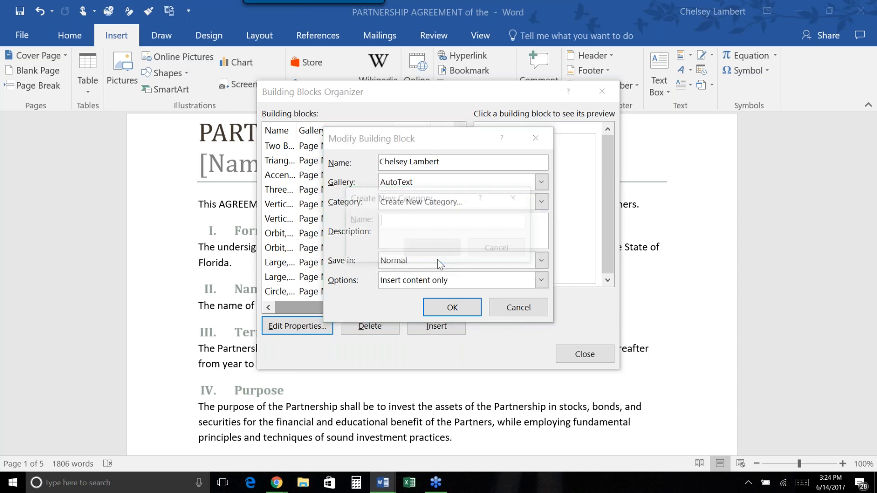
{"action": "type", "text": "Thank you notes"}
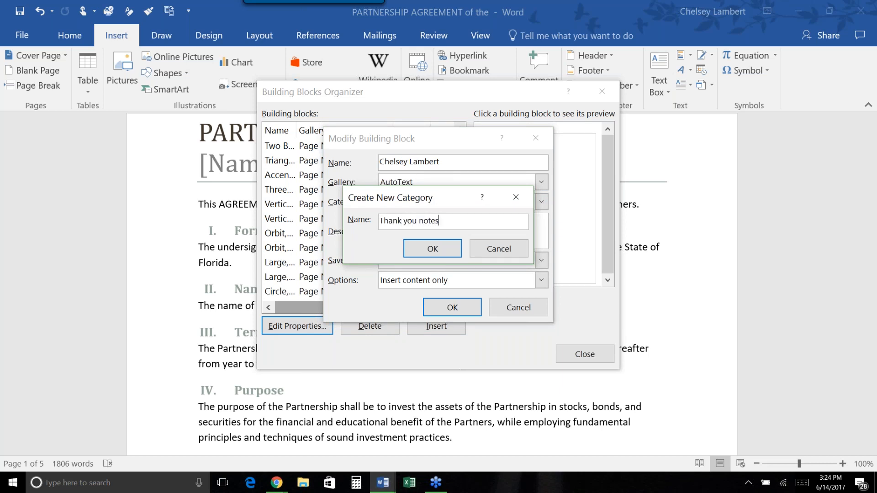
{"action": "left_click", "coordinate": [432, 249]}
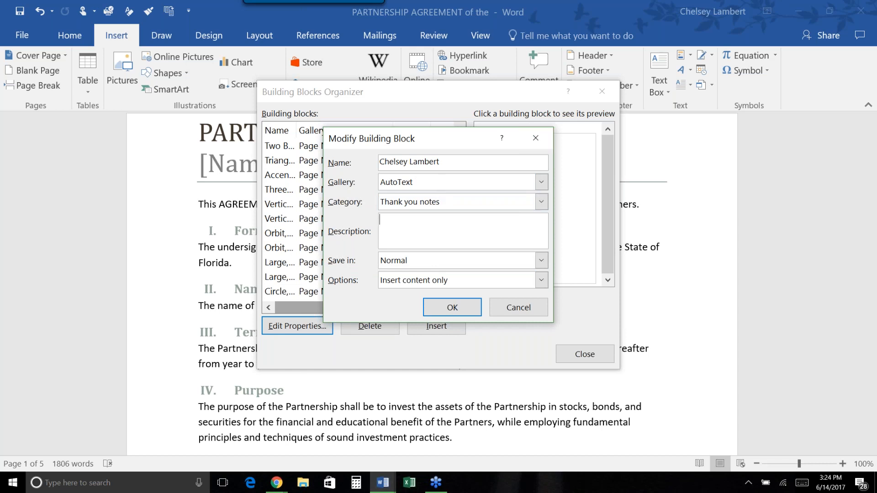
{"action": "left_click", "coordinate": [460, 309]}
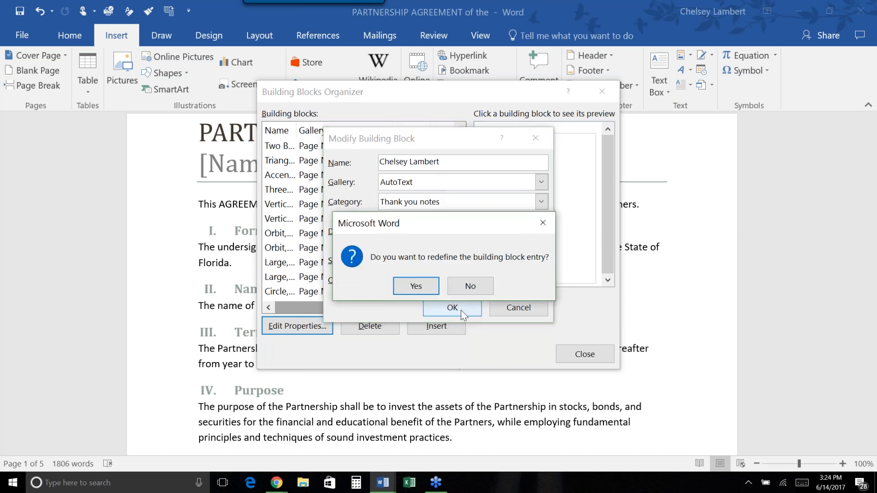
{"action": "left_click", "coordinate": [434, 288]}
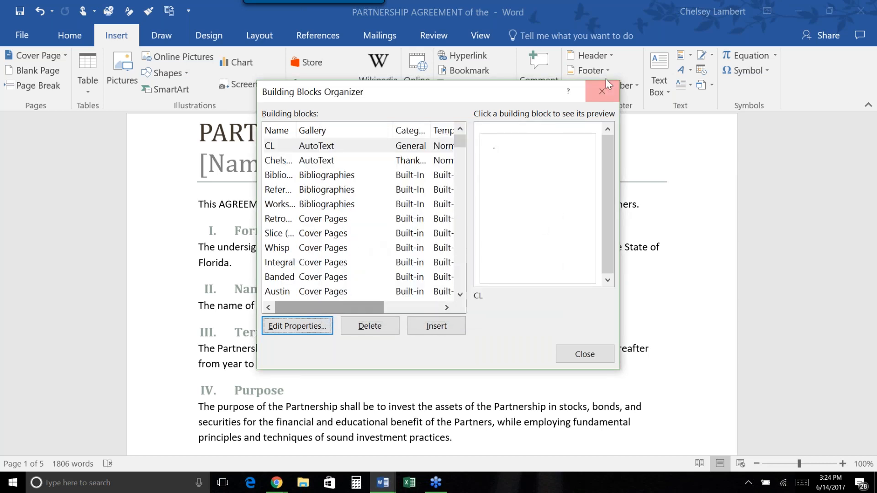
Close the Organizer and bring up the address block entry's options in the Quick Parts gallery.
{"action": "left_click", "coordinate": [602, 93]}
{"action": "left_click", "coordinate": [690, 55]}
{"action": "left_click", "coordinate": [658, 140]}
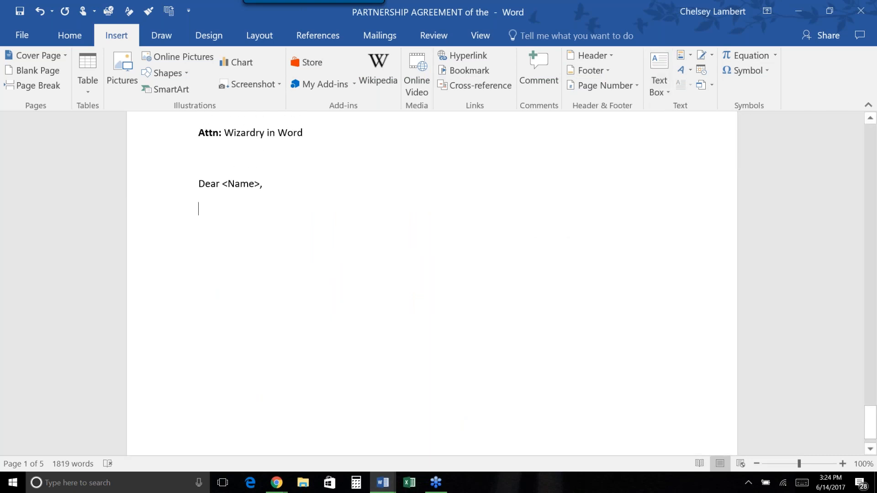
{"action": "left_click", "coordinate": [687, 58]}
{"action": "right_click", "coordinate": [636, 139]}
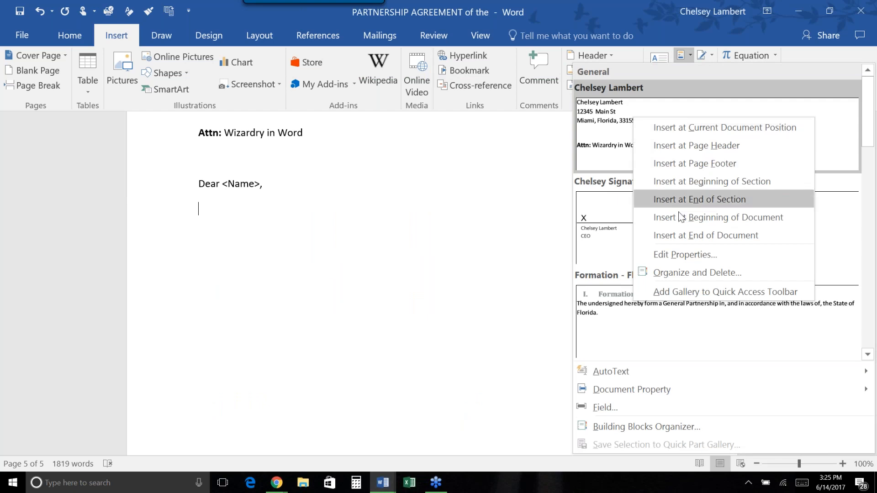
View the address entry's categories in the Organizer, then cancel without changes.
{"action": "left_click", "coordinate": [698, 273]}
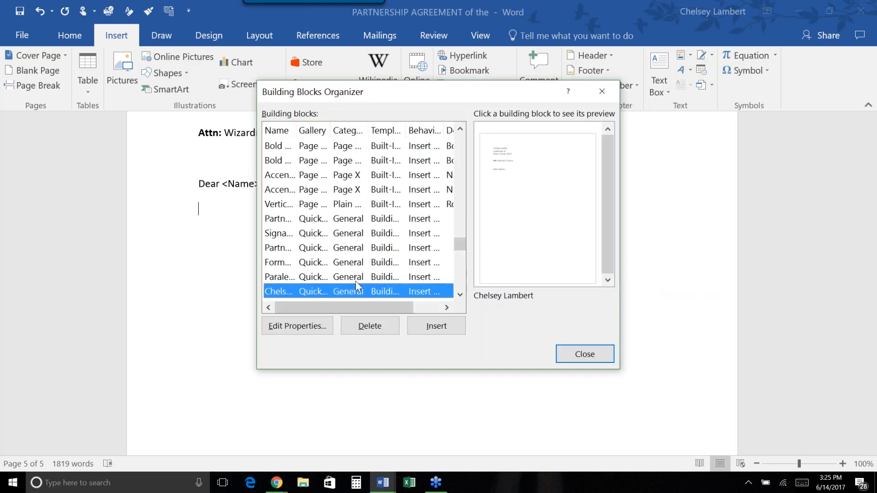
{"action": "scroll", "coordinate": [356, 274], "scroll_direction": "down", "scroll_amount": 2}
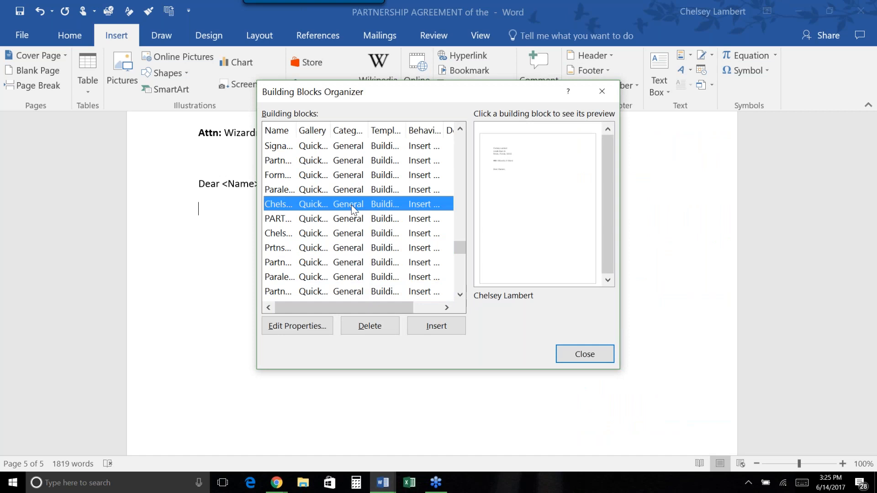
{"action": "left_click", "coordinate": [315, 333]}
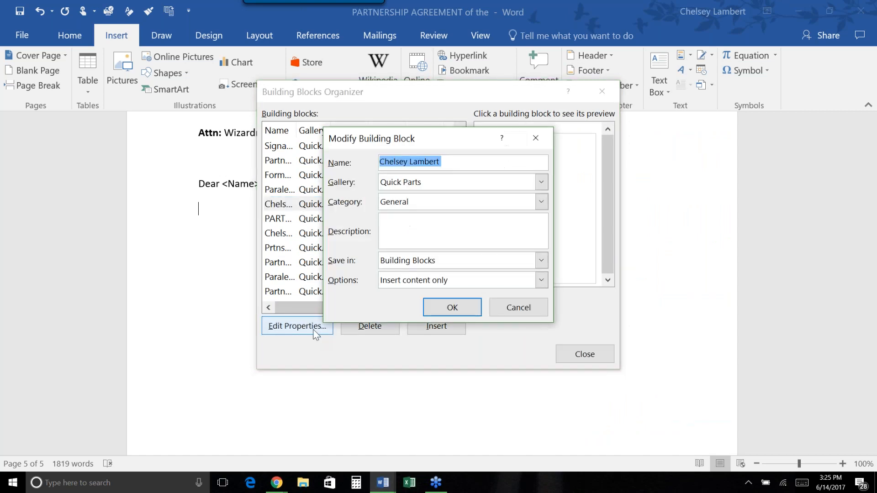
{"action": "left_click", "coordinate": [482, 199]}
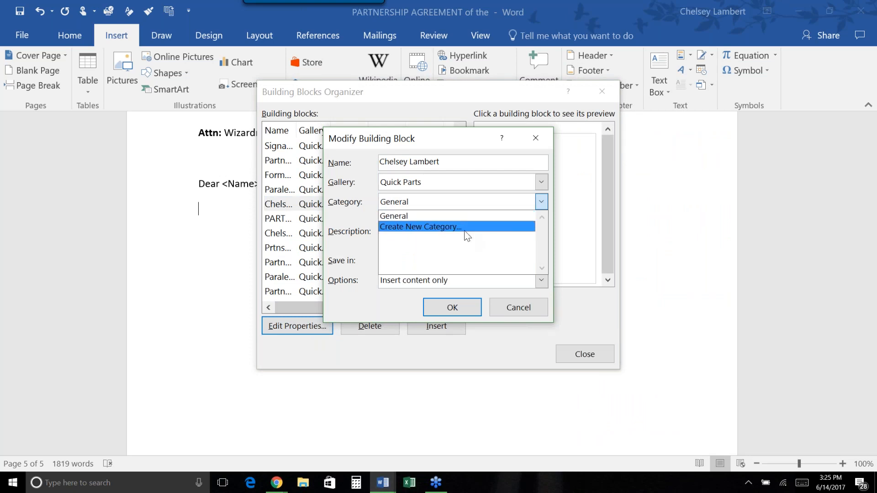
{"action": "left_click", "coordinate": [537, 133]}
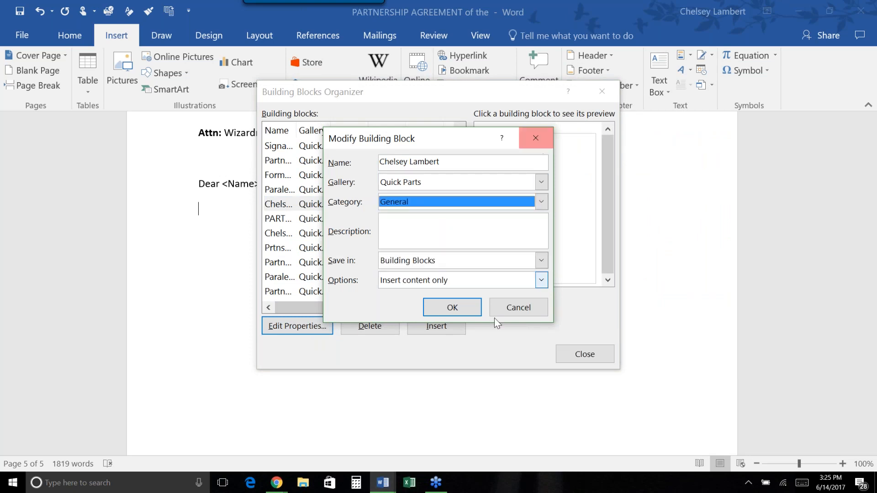
{"action": "left_click", "coordinate": [528, 310]}
{"action": "left_click", "coordinate": [602, 91]}
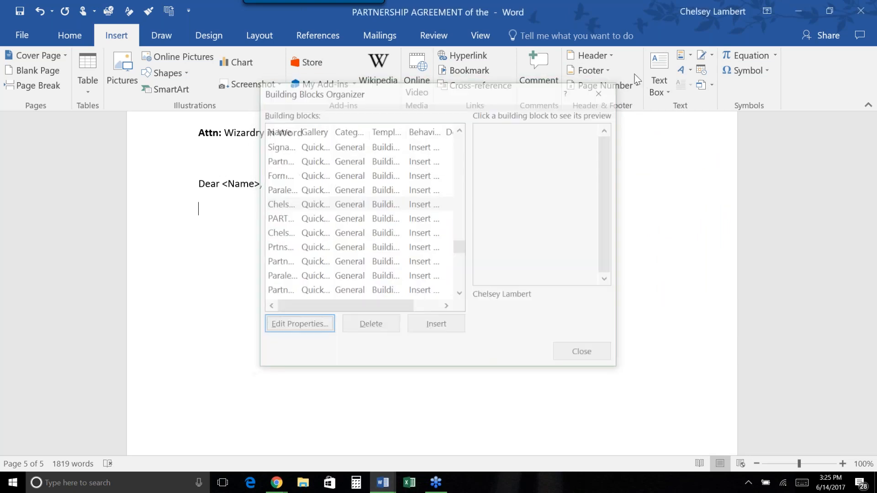
{"action": "left_click", "coordinate": [685, 55]}
Create an 'Address blocks' category for the address Quick Part and confirm the redefinition.
{"action": "right_click", "coordinate": [643, 141]}
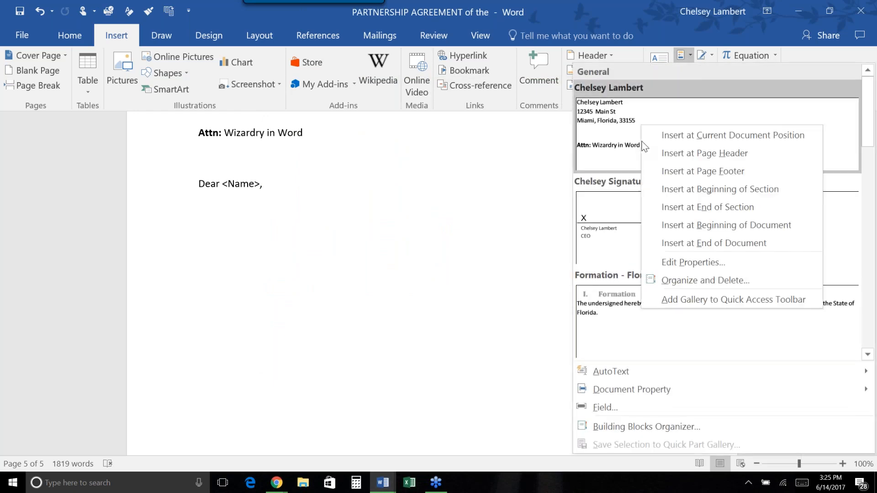
{"action": "left_click", "coordinate": [693, 262]}
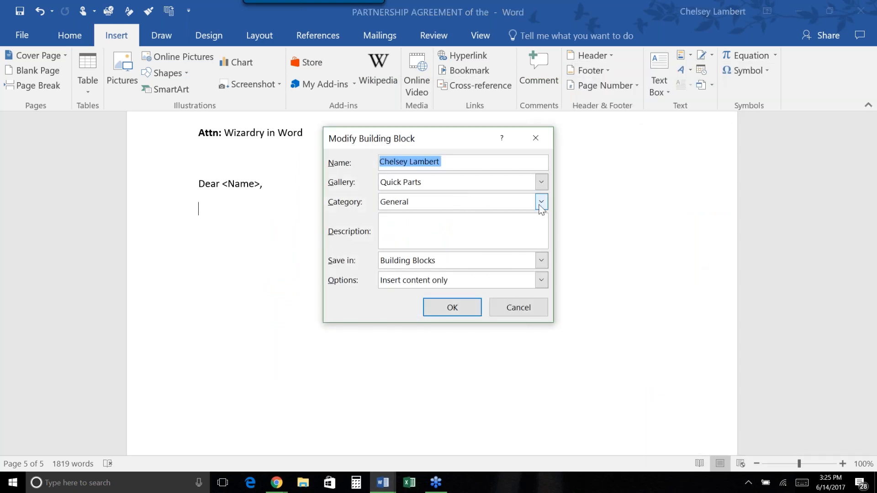
{"action": "left_click", "coordinate": [542, 202]}
{"action": "left_click", "coordinate": [502, 226]}
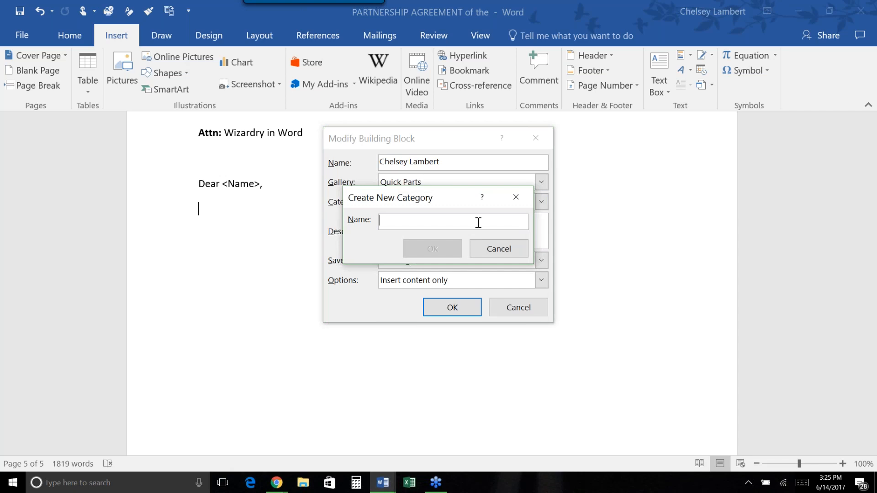
{"action": "type", "text": "Address blocks"}
{"action": "key", "text": "Return"}
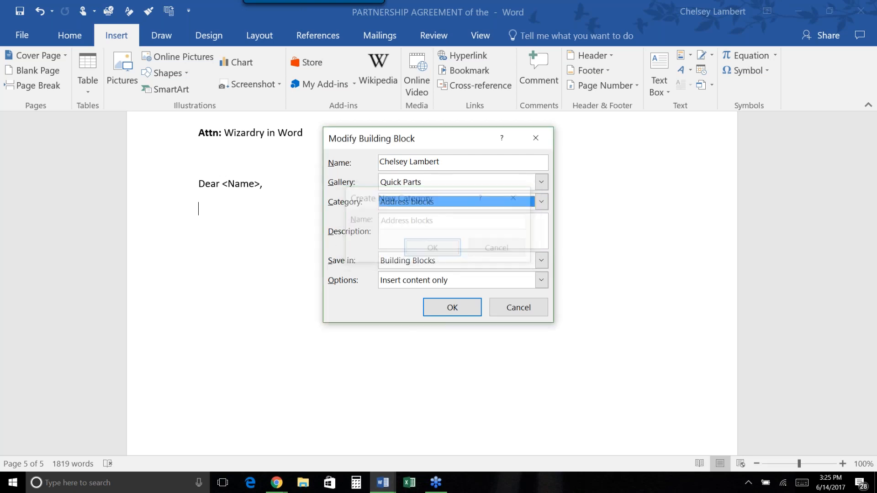
{"action": "left_click", "coordinate": [464, 239]}
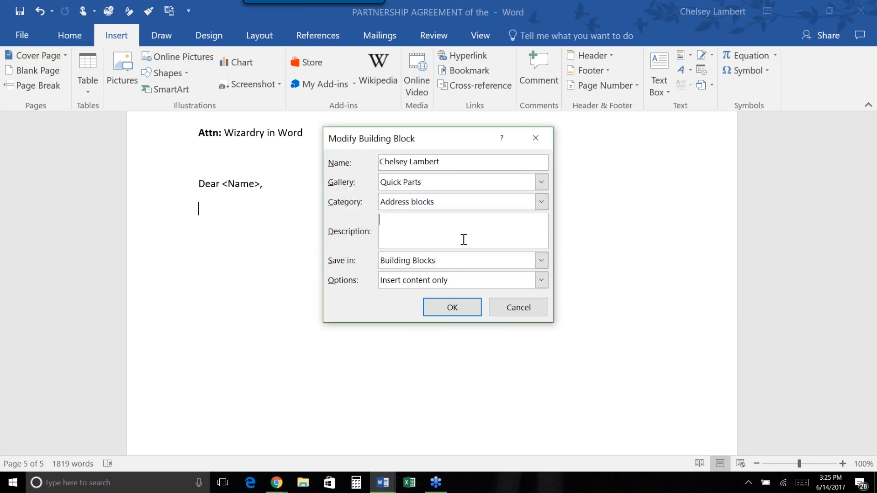
{"action": "left_click", "coordinate": [465, 308]}
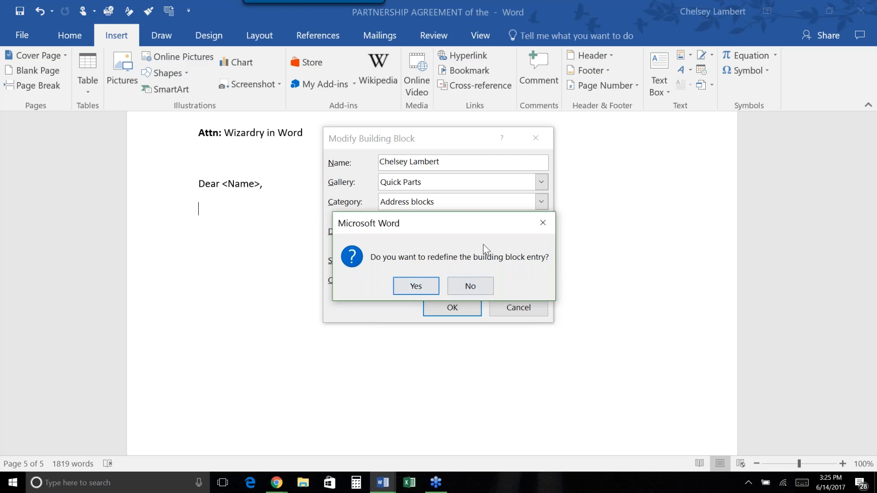
{"action": "left_click", "coordinate": [417, 286]}
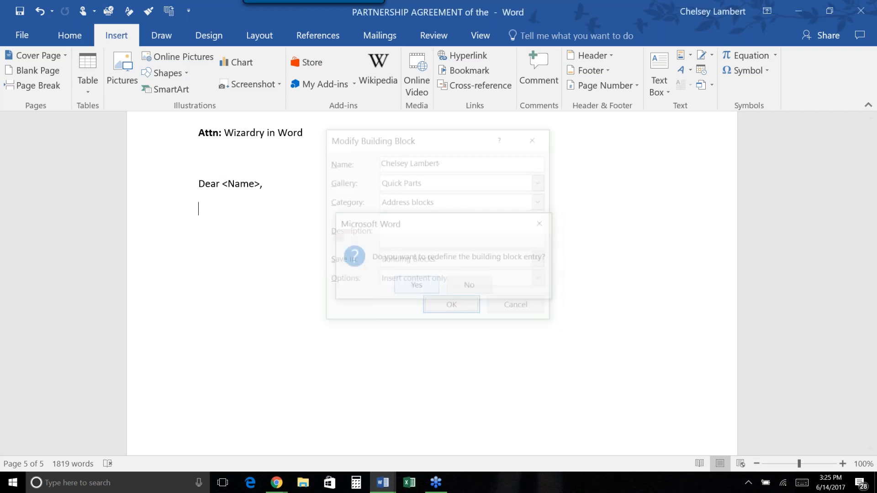
Review the Quick Parts gallery's Address blocks and General groups and bring up a Quick Part's options.
{"action": "left_click", "coordinate": [690, 56]}
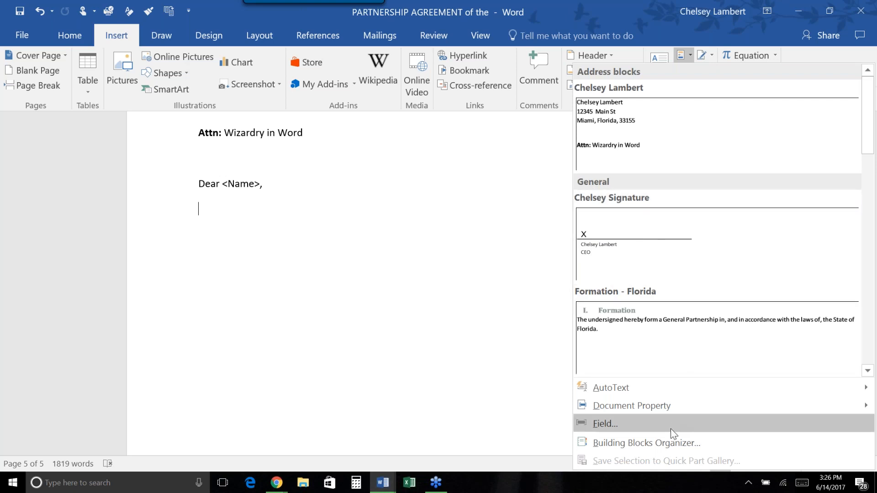
{"action": "right_click", "coordinate": [632, 234]}
Insert the Formation - Florida clause and file its Quick Part under a new 'Partnership Agreements' category.
{"action": "left_click", "coordinate": [624, 302]}
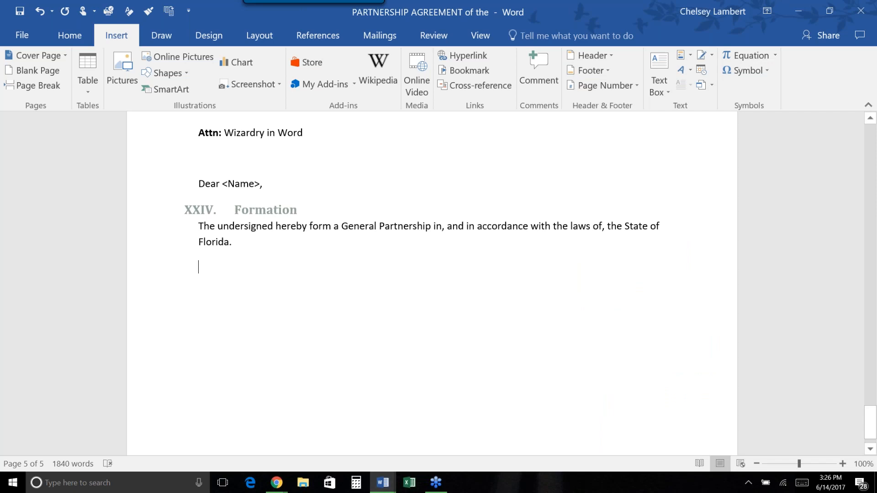
{"action": "left_click", "coordinate": [687, 58]}
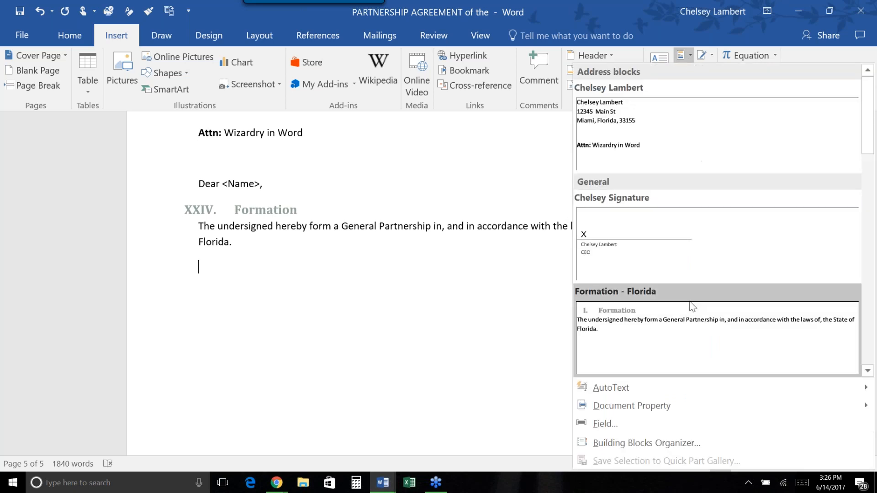
{"action": "right_click", "coordinate": [714, 319]}
{"action": "left_click", "coordinate": [637, 263]}
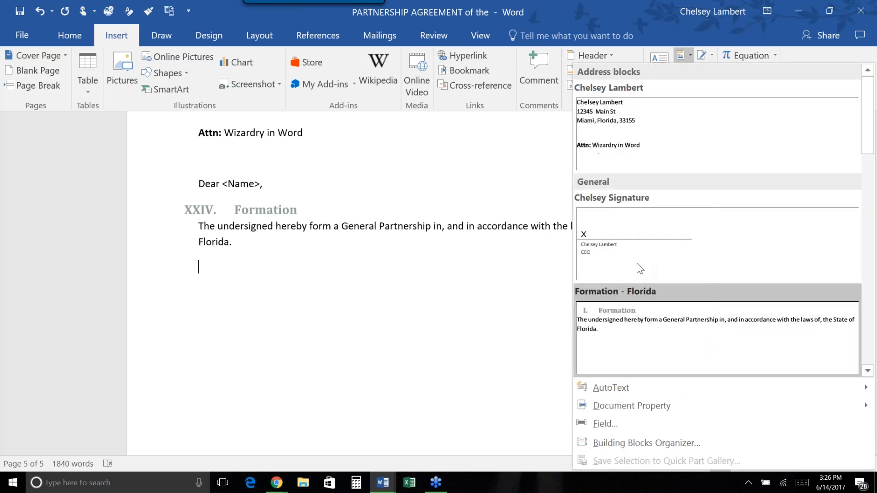
{"action": "left_click", "coordinate": [467, 205]}
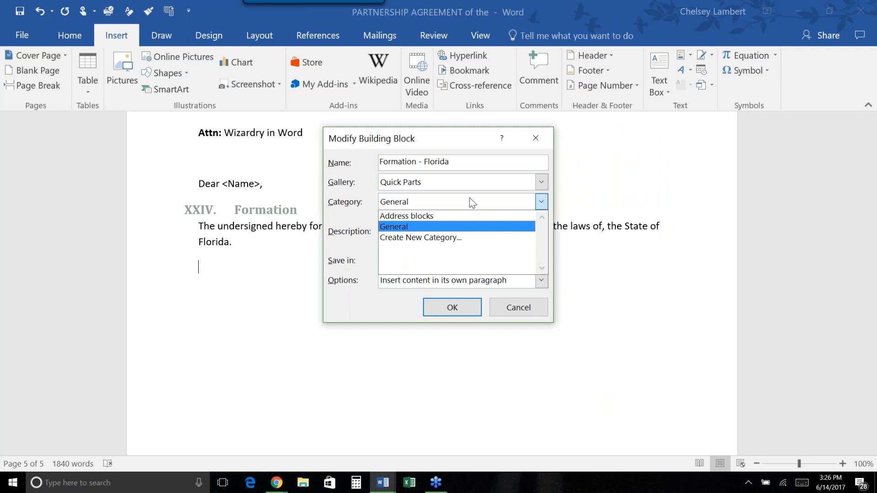
{"action": "left_click", "coordinate": [464, 238]}
{"action": "type", "text": "Par"}
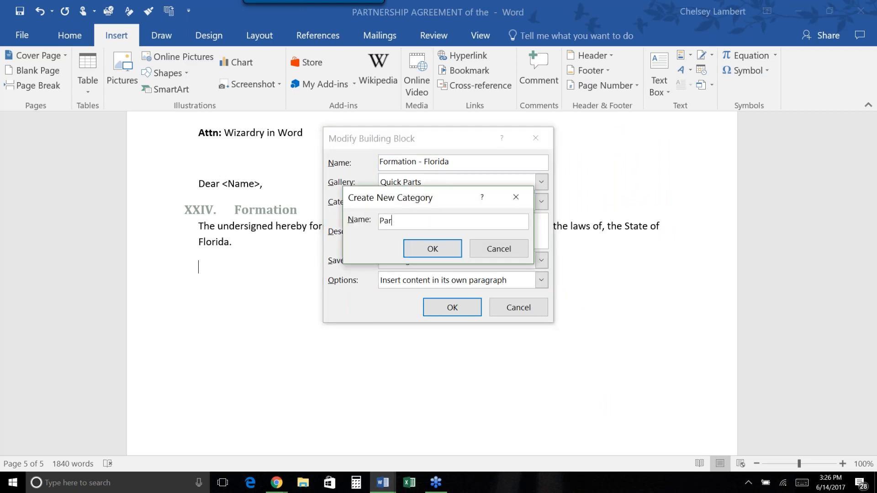
{"action": "type", "text": "tnership Agreements"}
{"action": "left_click", "coordinate": [433, 249]}
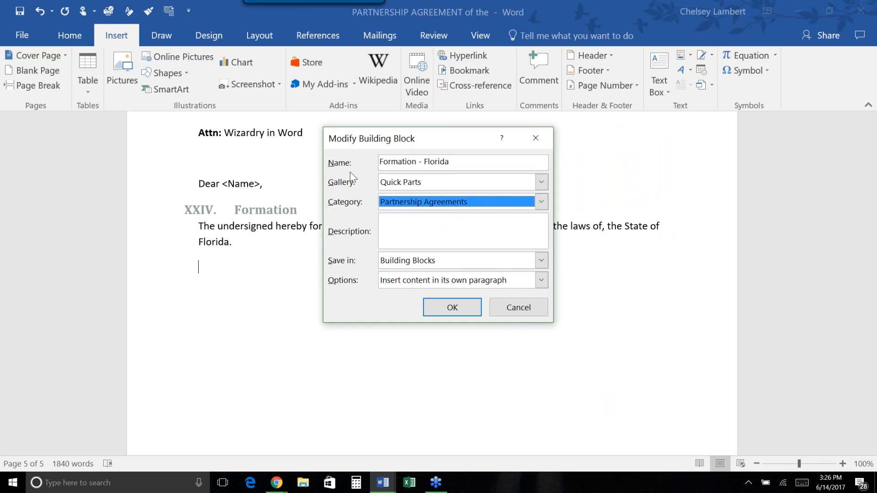
{"action": "left_click", "coordinate": [457, 311]}
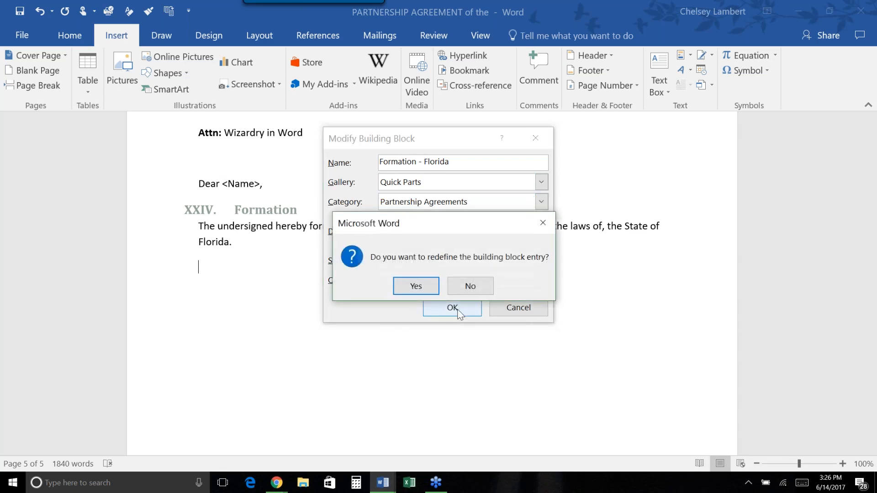
{"action": "left_click", "coordinate": [425, 287]}
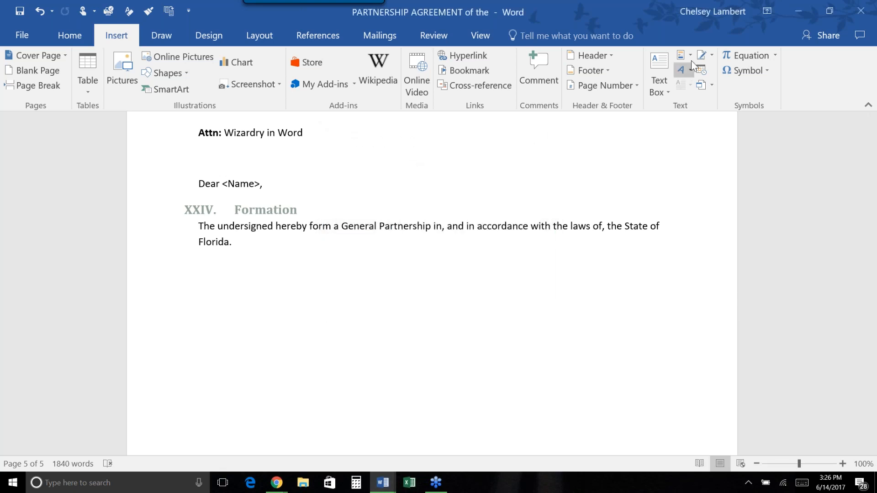
Move the signature Quick Part into a new 'Signature Lines' category and confirm the redefinition.
{"action": "left_click", "coordinate": [691, 60]}
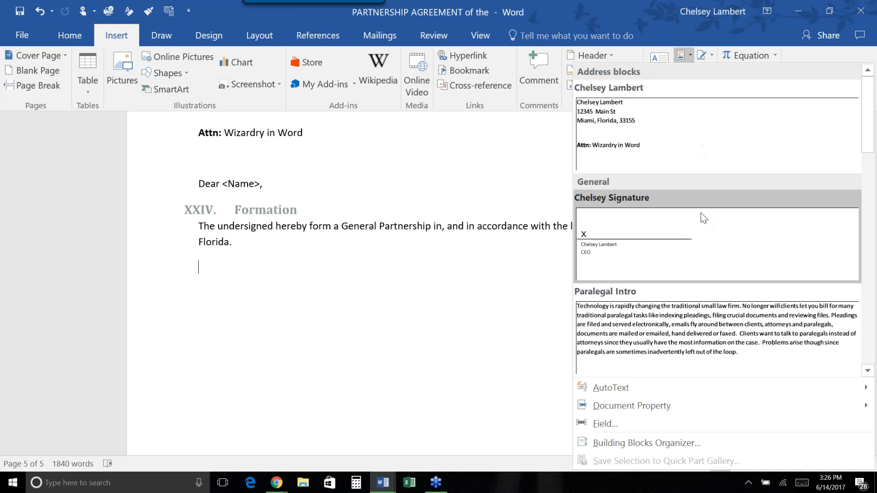
{"action": "right_click", "coordinate": [708, 236]}
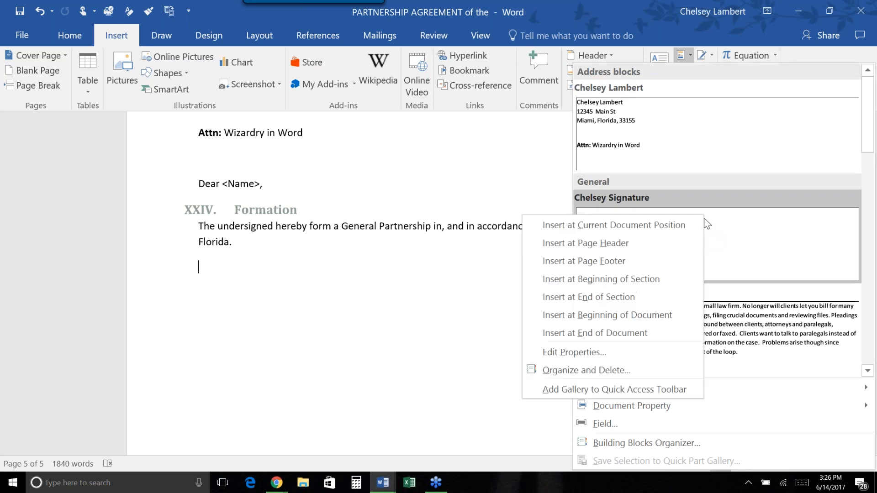
{"action": "left_click", "coordinate": [615, 352]}
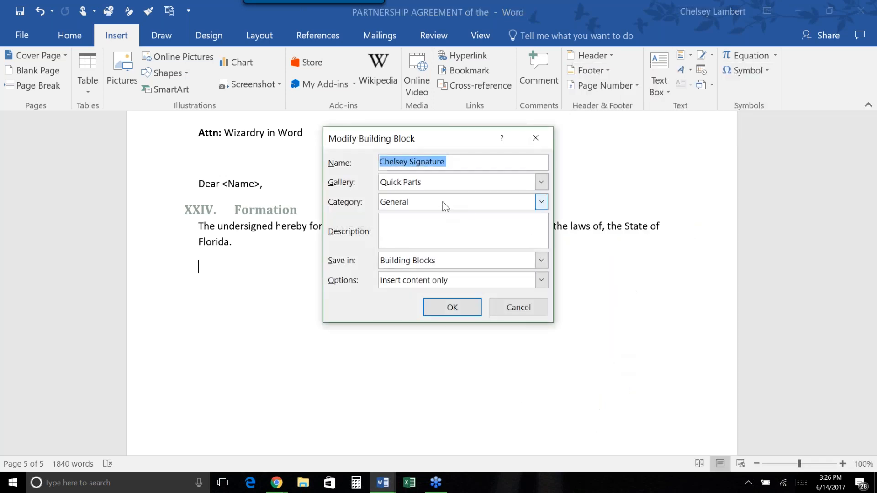
{"action": "left_click", "coordinate": [433, 206]}
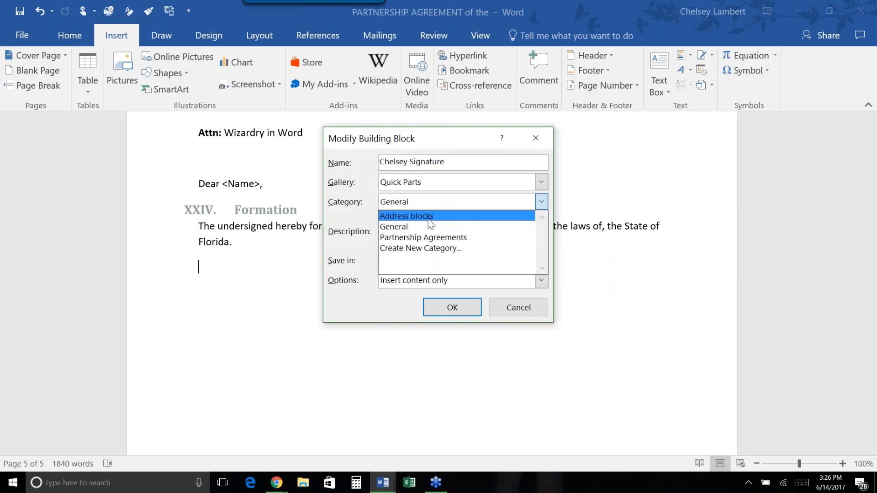
{"action": "left_click", "coordinate": [432, 248]}
{"action": "type", "text": "Signature Lines"}
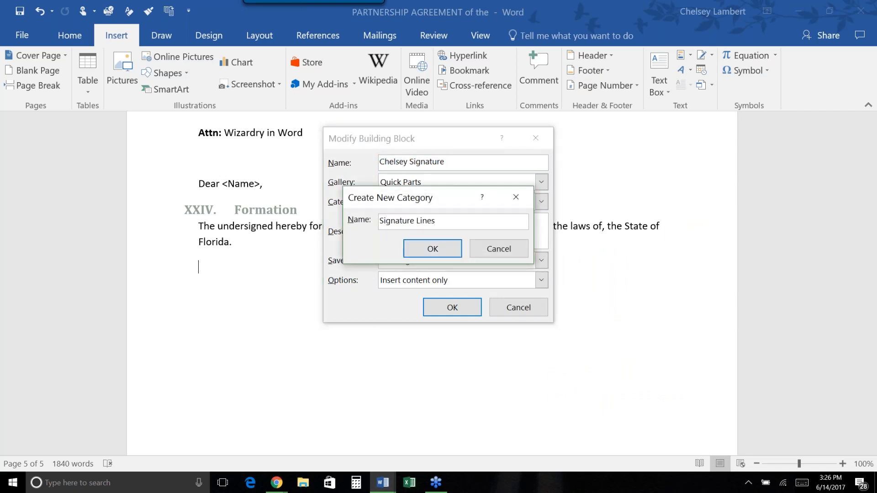
{"action": "left_click", "coordinate": [446, 248]}
{"action": "left_click", "coordinate": [453, 308]}
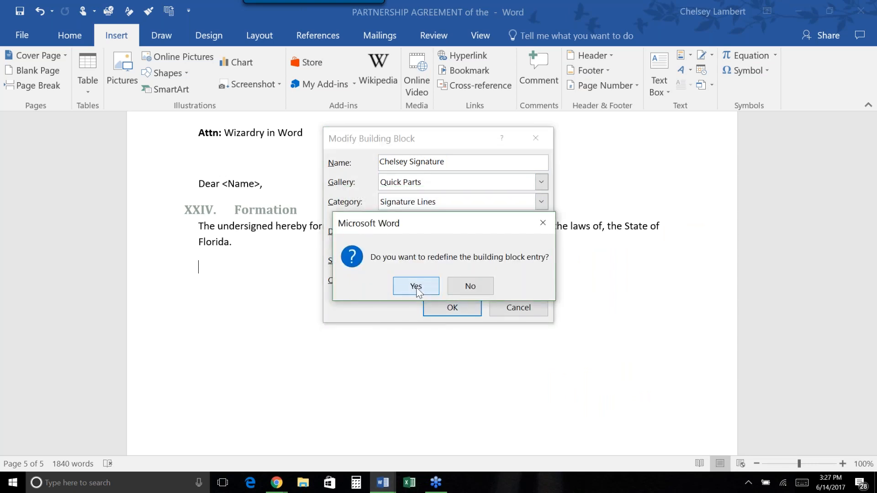
{"action": "left_click", "coordinate": [416, 286]}
Delete the draft letter text ending with Florida.
{"action": "left_click_drag", "start_coordinate": [400, 241], "coordinate": [201, 164]}
{"action": "left_click_drag", "start_coordinate": [232, 242], "coordinate": [168, 77]}
{"action": "key", "text": "Delete"}
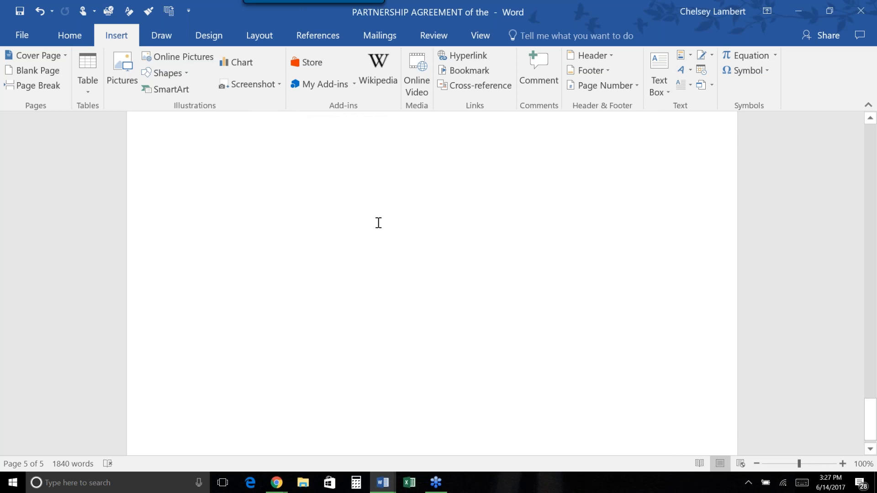
Move Paralegal Intro into a new 'Paralegal Paragraphs' category and confirm the redefinition.
{"action": "left_click", "coordinate": [691, 56]}
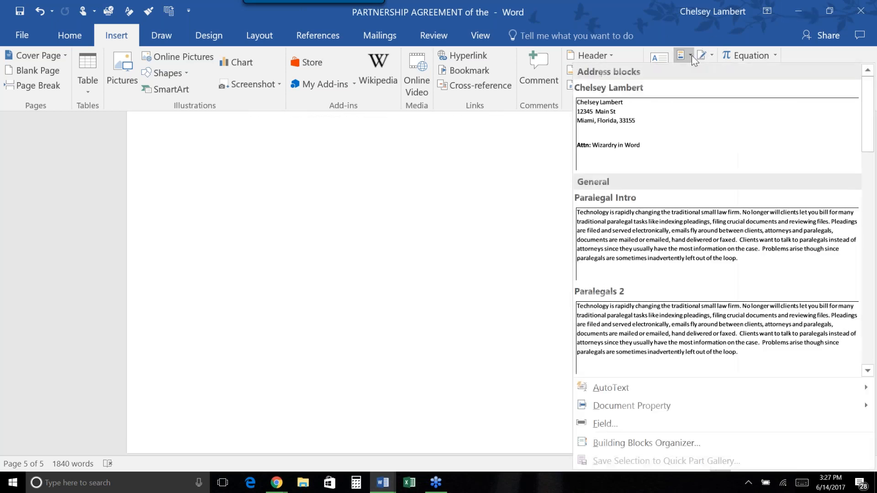
{"action": "right_click", "coordinate": [686, 226]}
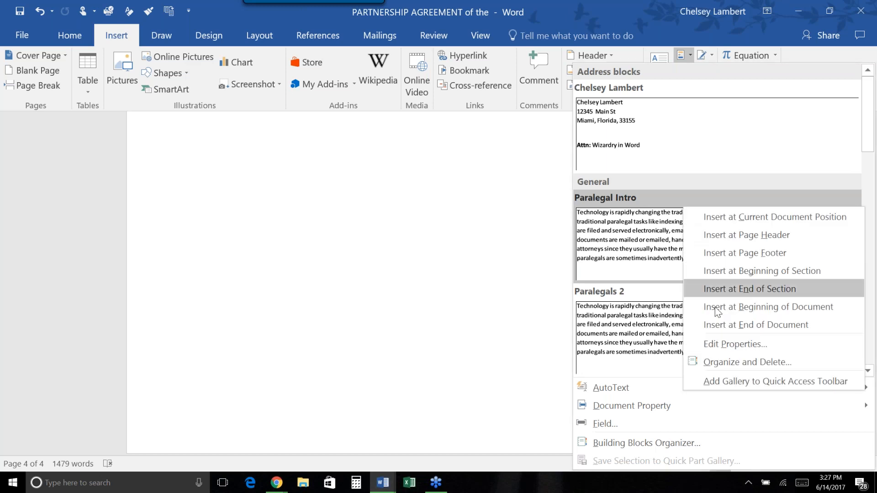
{"action": "left_click", "coordinate": [719, 344]}
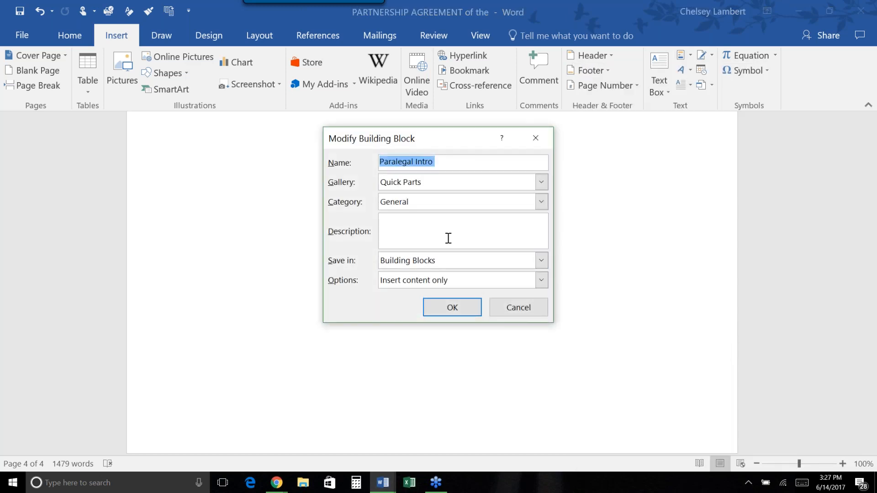
{"action": "left_click", "coordinate": [448, 238]}
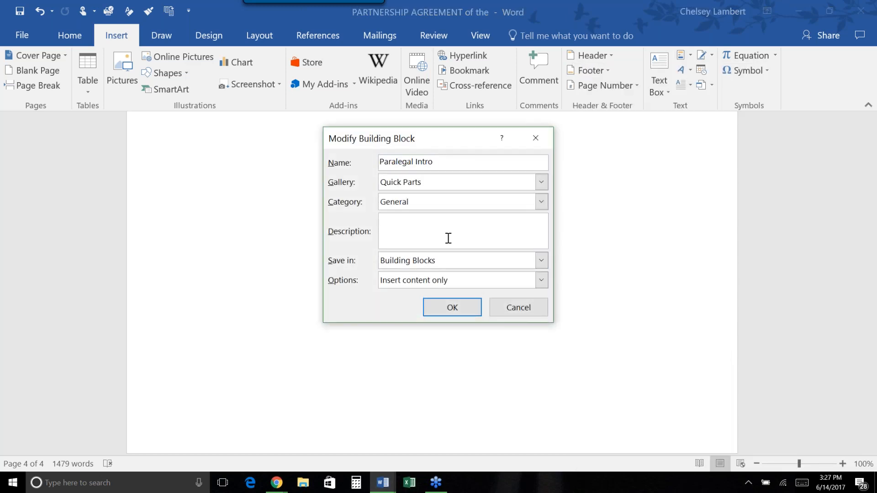
{"action": "left_click", "coordinate": [541, 202]}
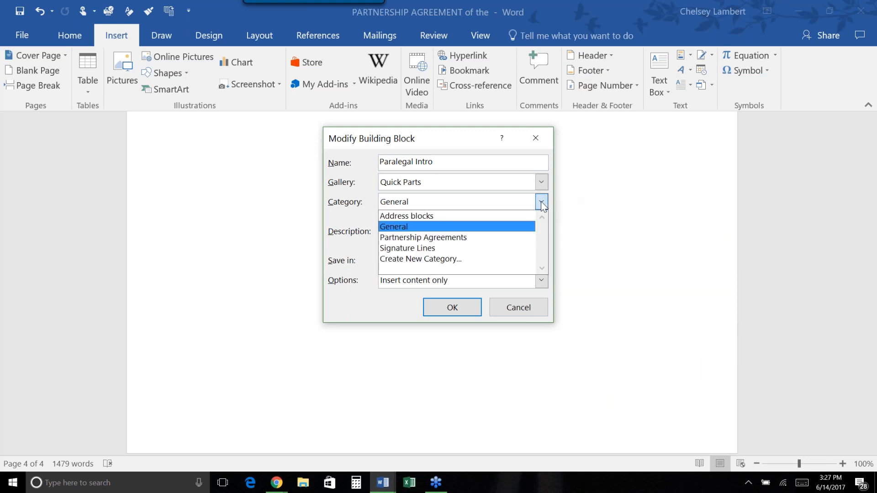
{"action": "left_click", "coordinate": [472, 261]}
{"action": "type", "text": "Par"}
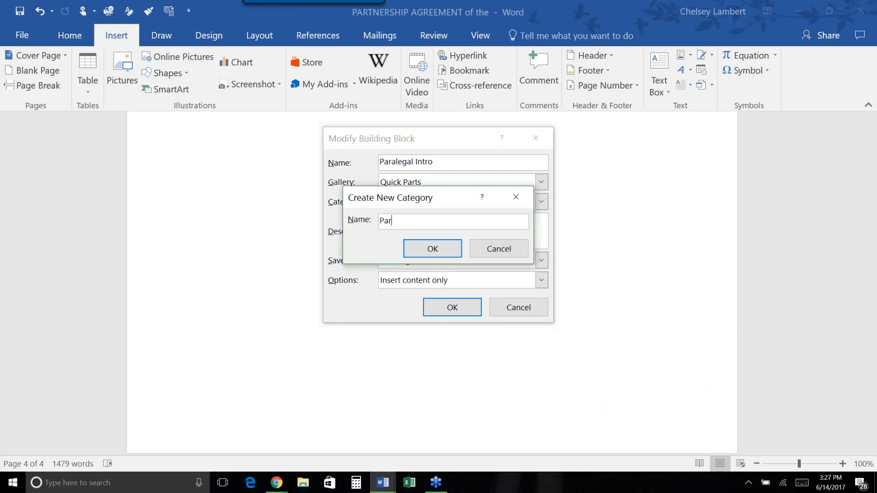
{"action": "type", "text": "alegal Paragraphs"}
{"action": "left_click", "coordinate": [411, 249]}
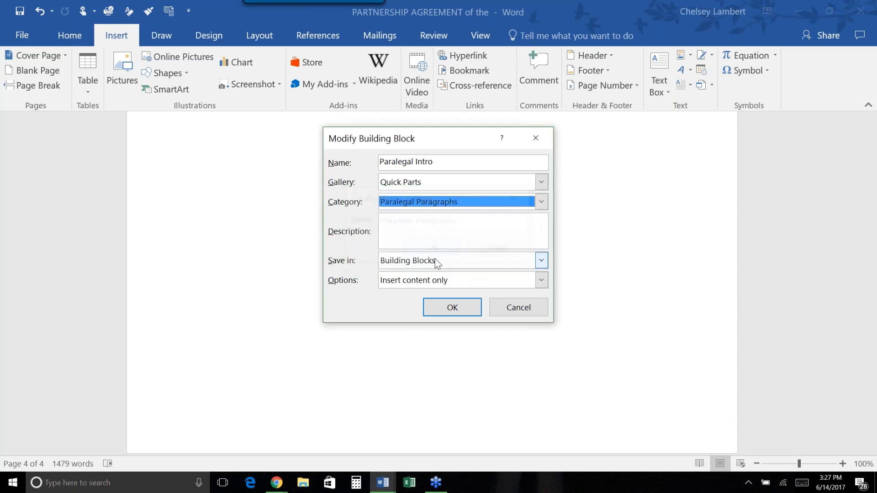
{"action": "left_click", "coordinate": [453, 310]}
{"action": "left_click", "coordinate": [416, 286]}
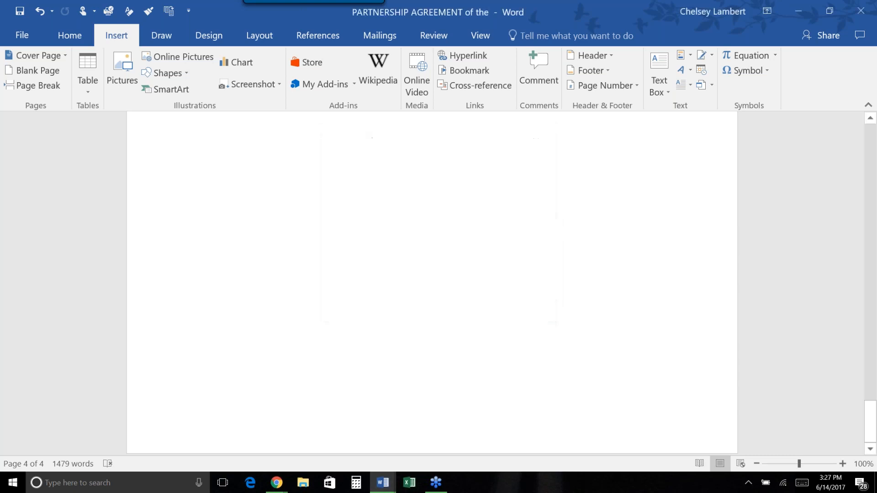
Assign Paralegals 2 to the Paralegal Paragraphs category and confirm the redefinition.
{"action": "left_click", "coordinate": [690, 57]}
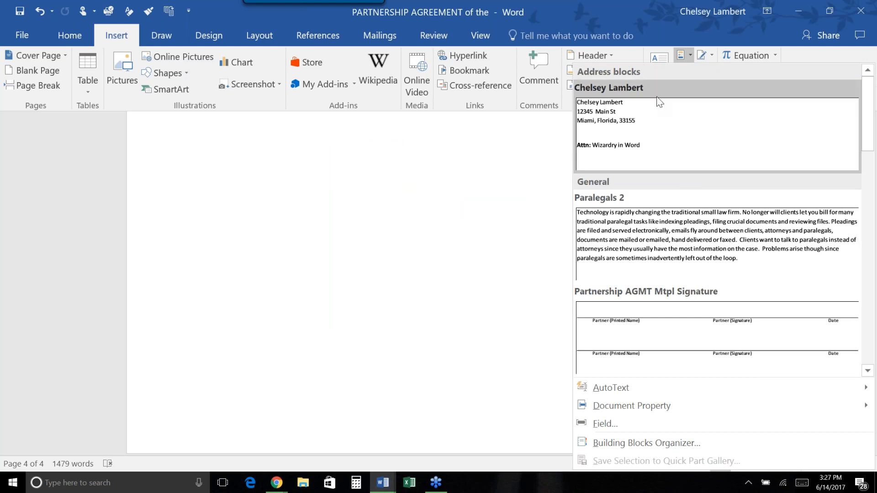
{"action": "right_click", "coordinate": [673, 236]}
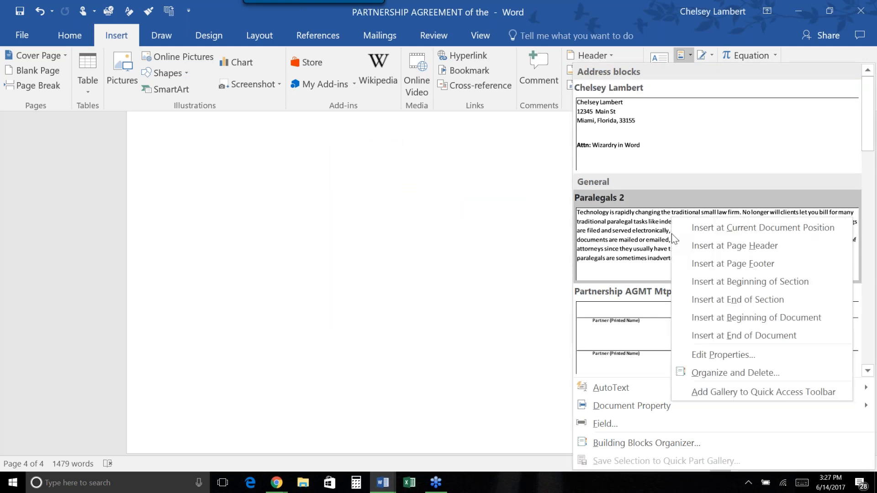
{"action": "left_click", "coordinate": [707, 357]}
{"action": "left_click", "coordinate": [541, 202]}
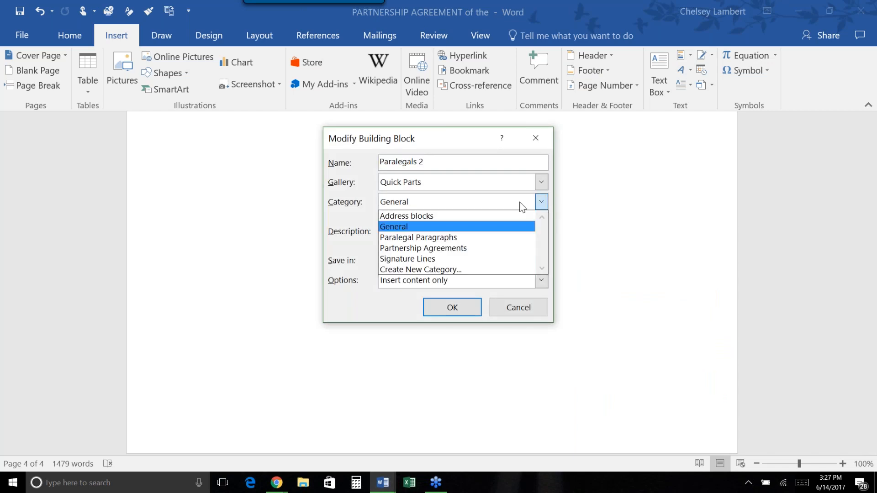
{"action": "left_click", "coordinate": [461, 242]}
{"action": "left_click", "coordinate": [458, 310]}
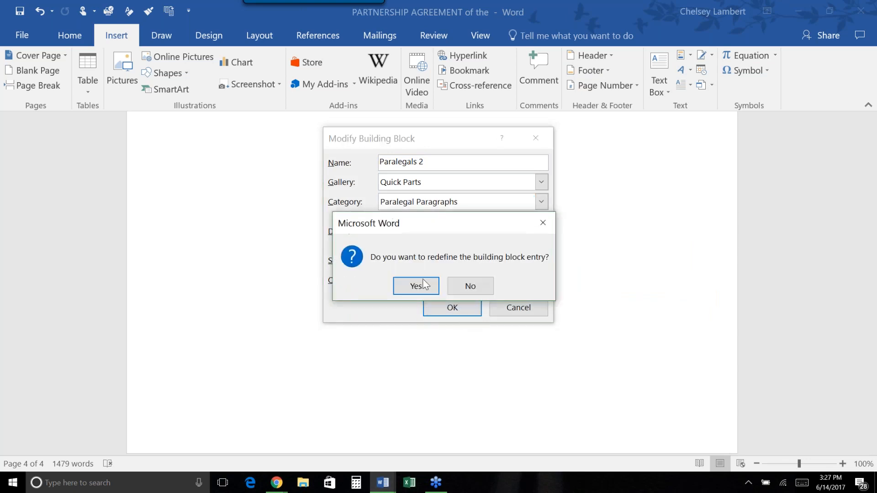
{"action": "left_click", "coordinate": [414, 286]}
Move the Partnership AGMT Mtpl Signature entry into the Signature Lines category.
{"action": "left_click", "coordinate": [683, 56]}
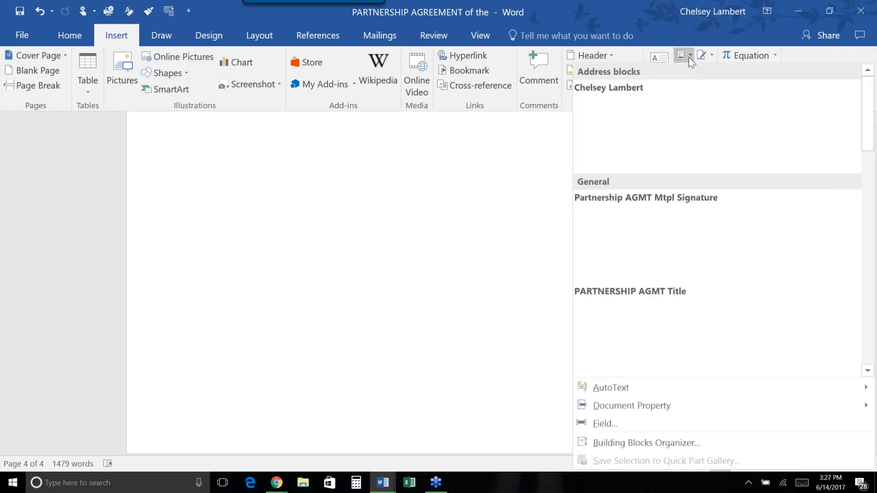
{"action": "right_click", "coordinate": [697, 220]}
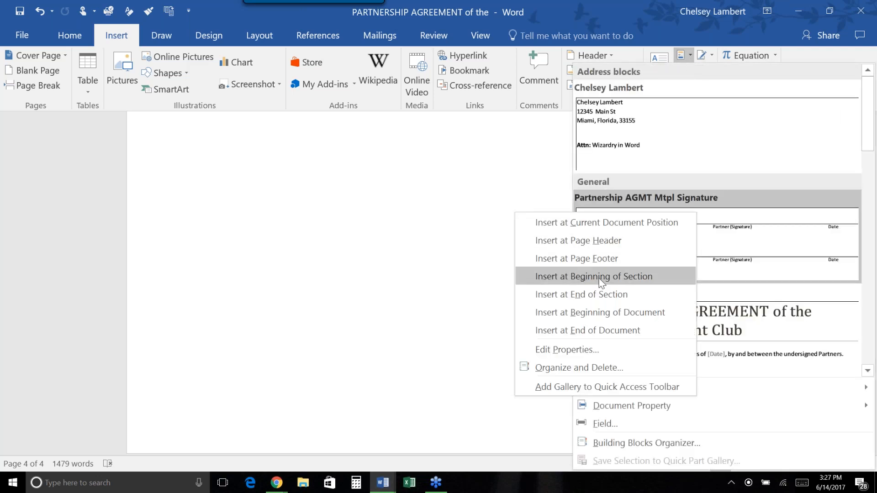
{"action": "left_click", "coordinate": [604, 347]}
{"action": "left_click", "coordinate": [512, 204]}
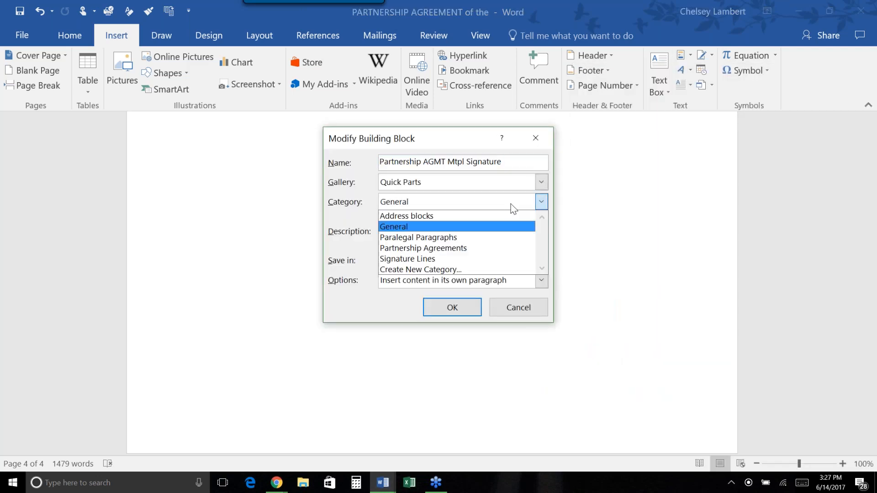
{"action": "left_click", "coordinate": [482, 259]}
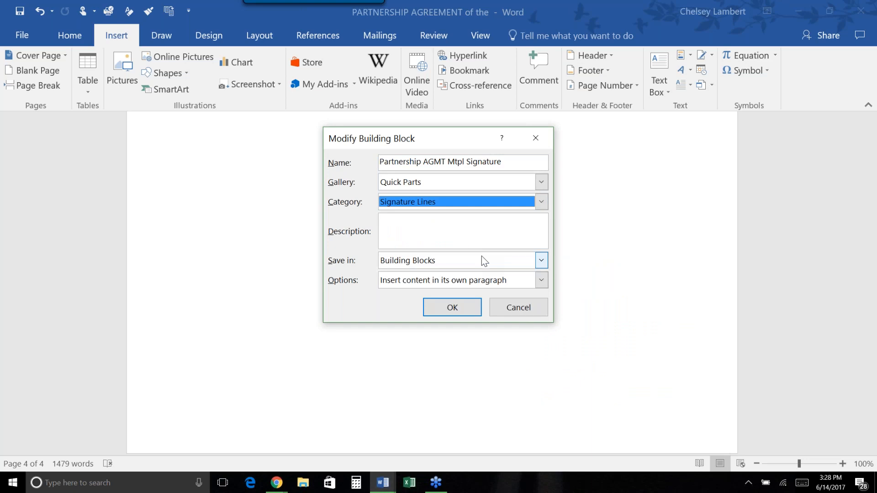
{"action": "left_click", "coordinate": [466, 313]}
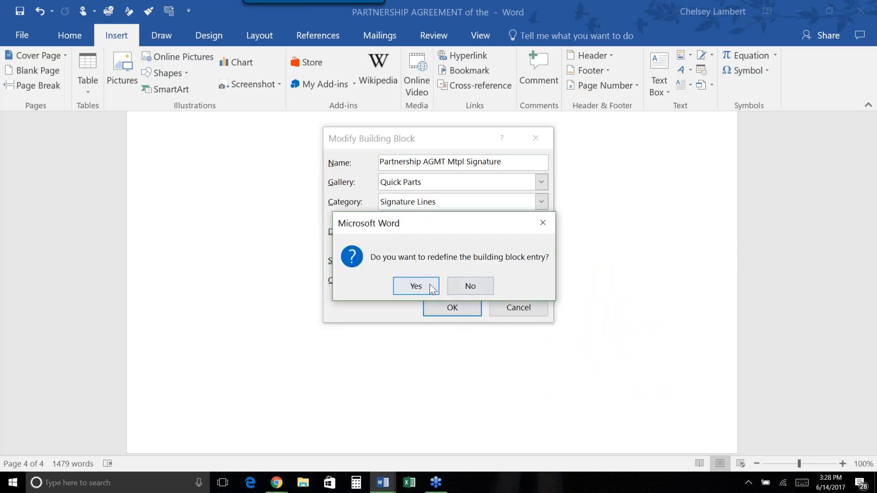
{"action": "left_click", "coordinate": [417, 286]}
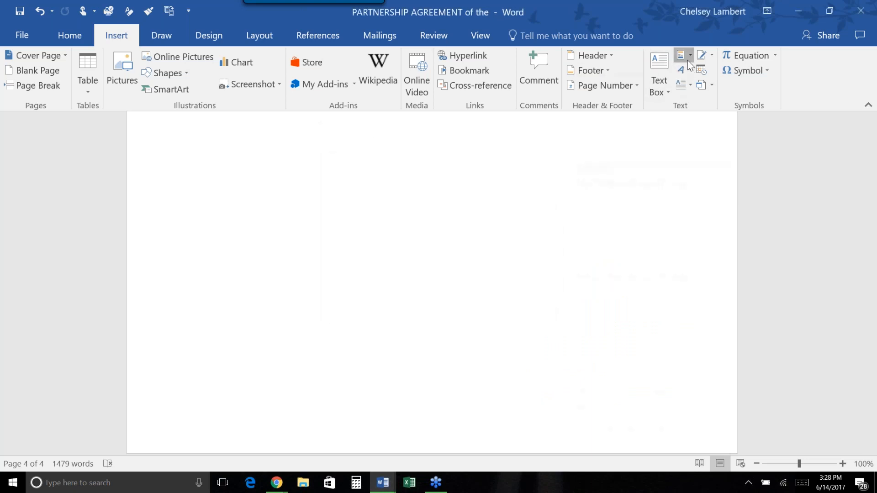
Move the PARTNERSHIP AGMT Title entry into the Partnership Agreements category.
{"action": "left_click", "coordinate": [687, 60]}
{"action": "right_click", "coordinate": [702, 221]}
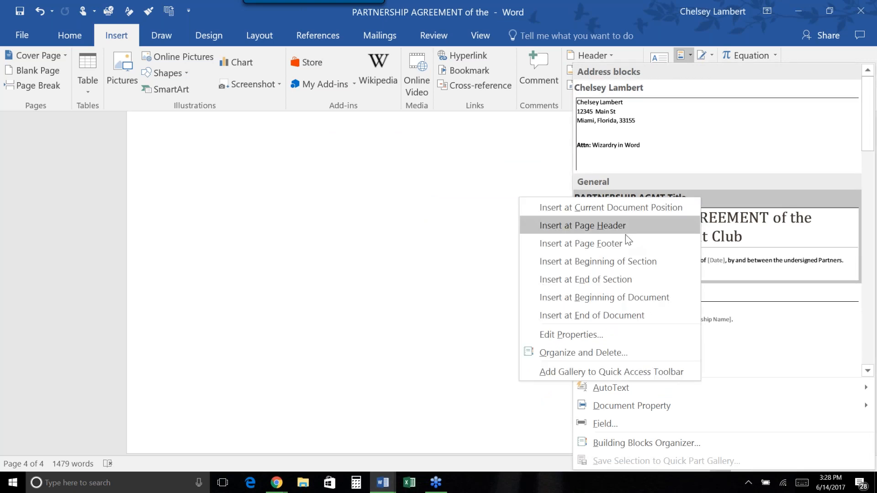
{"action": "left_click", "coordinate": [617, 337]}
{"action": "left_click", "coordinate": [444, 203]}
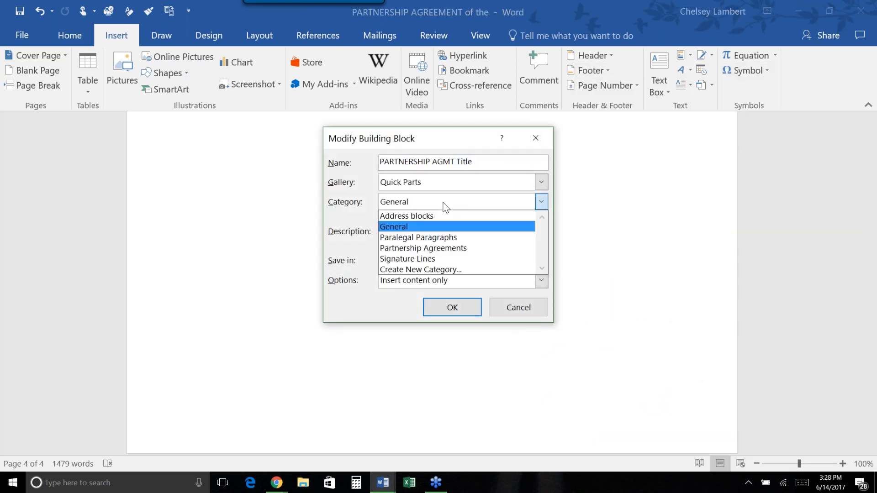
{"action": "left_click", "coordinate": [440, 248]}
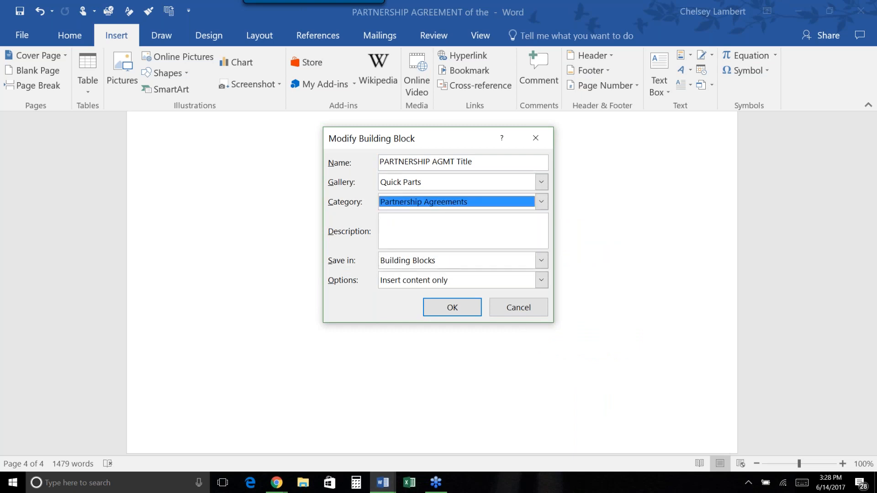
{"action": "left_click", "coordinate": [462, 310]}
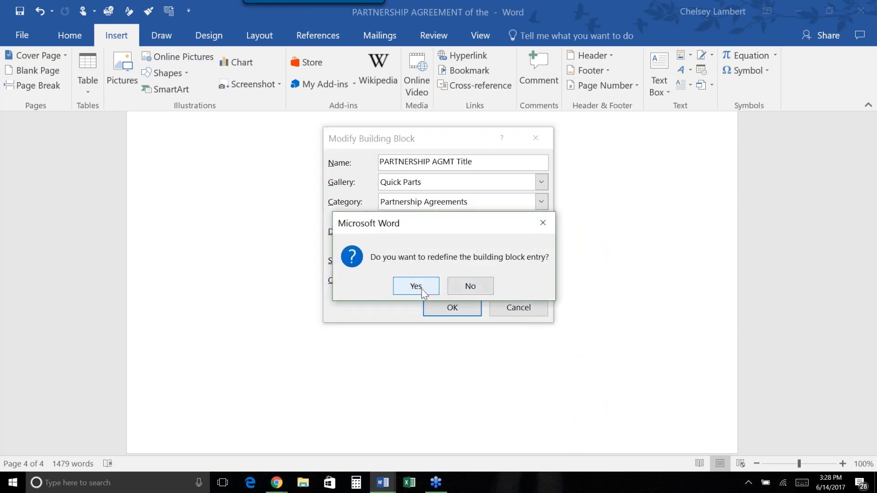
{"action": "left_click", "coordinate": [422, 290]}
{"action": "left_click", "coordinate": [689, 58]}
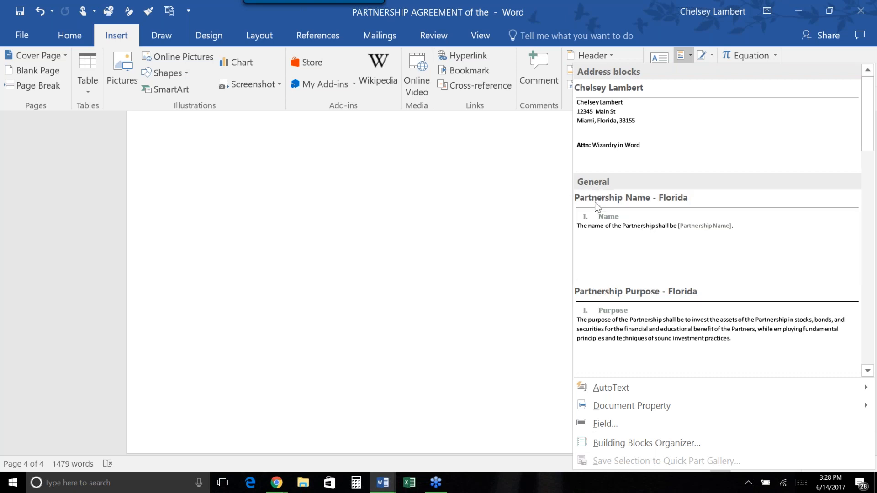
Move Partnership Name - Florida into the Partnership Agreements category and confirm the redefinition.
{"action": "right_click", "coordinate": [694, 267]}
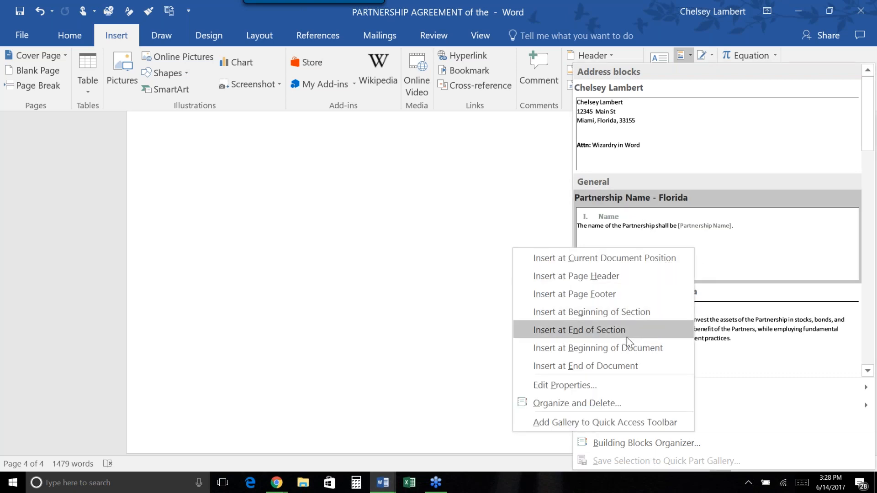
{"action": "left_click", "coordinate": [635, 385]}
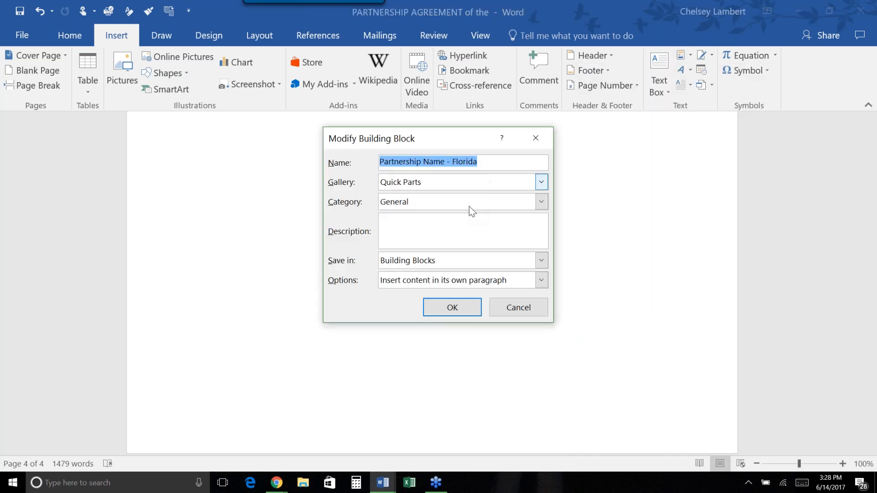
{"action": "left_click", "coordinate": [470, 206]}
{"action": "left_click", "coordinate": [463, 247]}
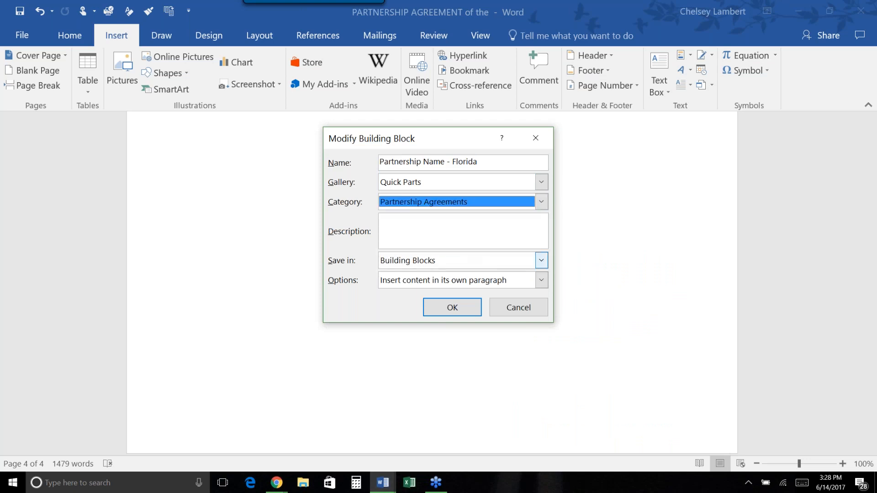
{"action": "left_click", "coordinate": [466, 308]}
{"action": "left_click", "coordinate": [417, 287]}
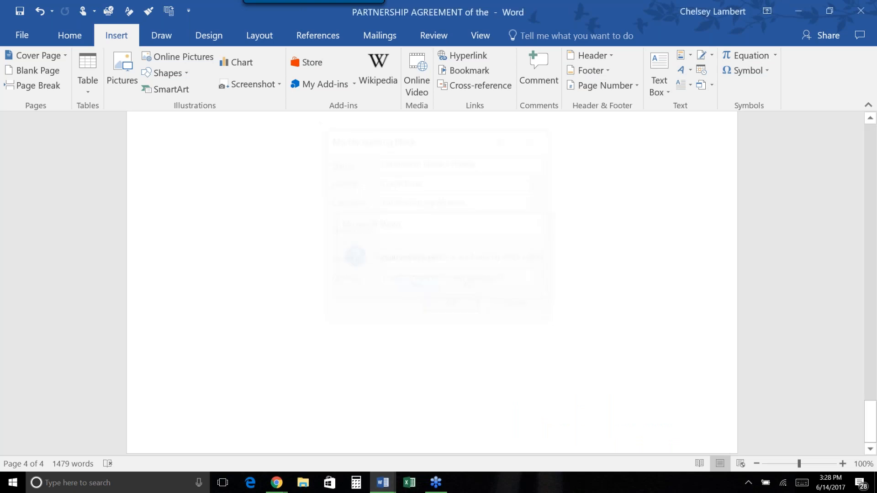
Move Partnership Purpose - Florida into Partnership Agreements and check the updated gallery.
{"action": "left_click", "coordinate": [680, 55]}
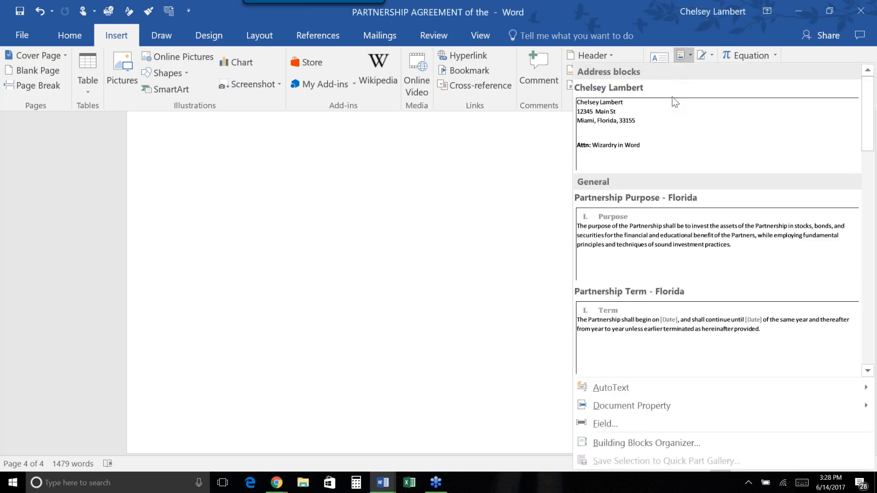
{"action": "right_click", "coordinate": [714, 220]}
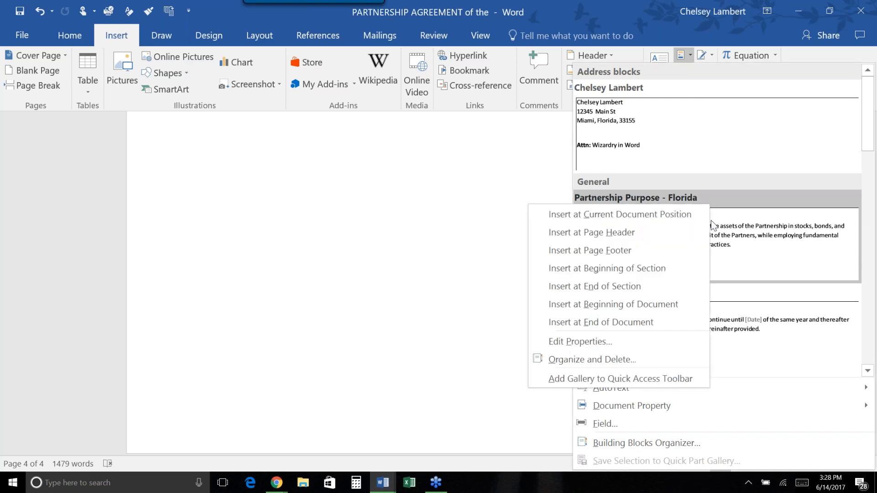
{"action": "left_click", "coordinate": [639, 341]}
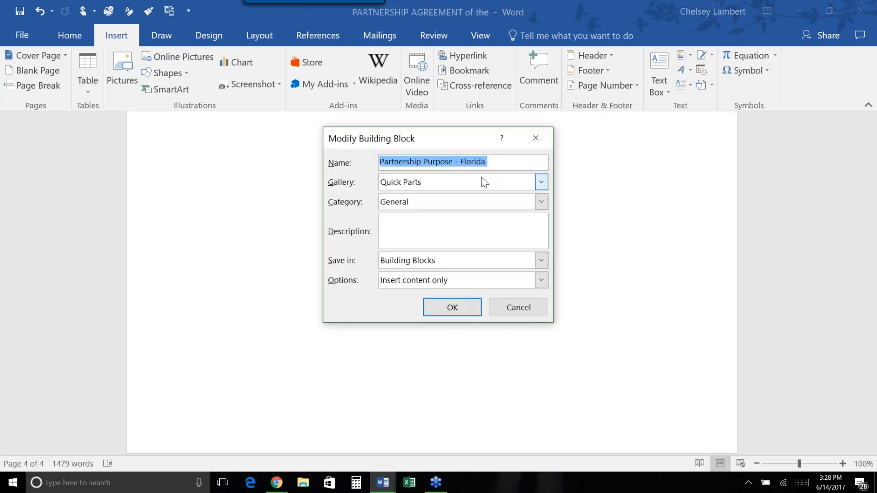
{"action": "left_click", "coordinate": [541, 203]}
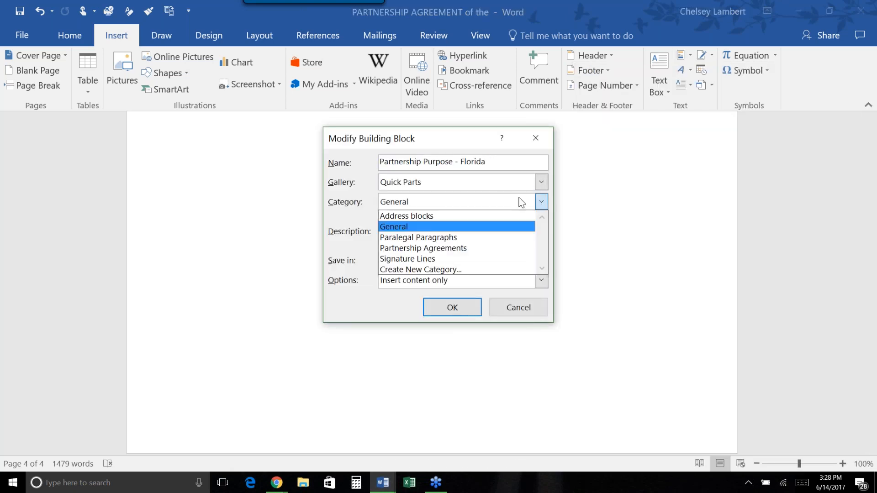
{"action": "left_click", "coordinate": [447, 248]}
{"action": "left_click", "coordinate": [459, 304]}
{"action": "left_click", "coordinate": [415, 287]}
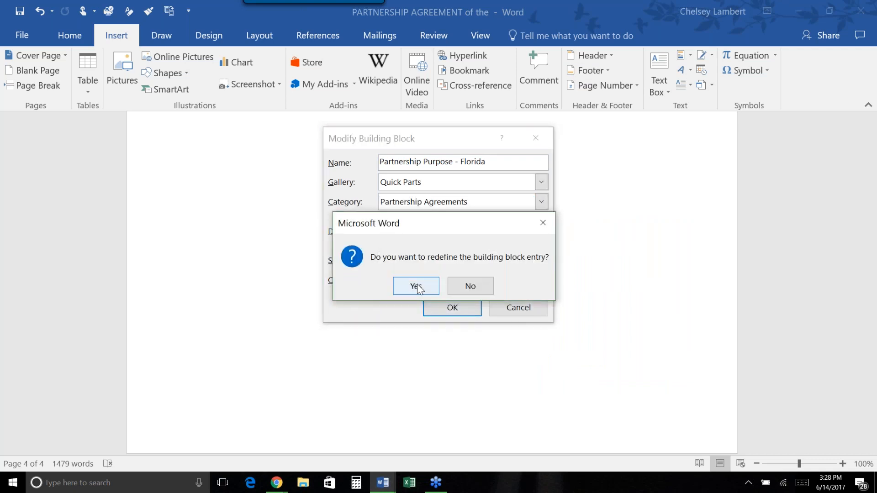
{"action": "left_click", "coordinate": [691, 58]}
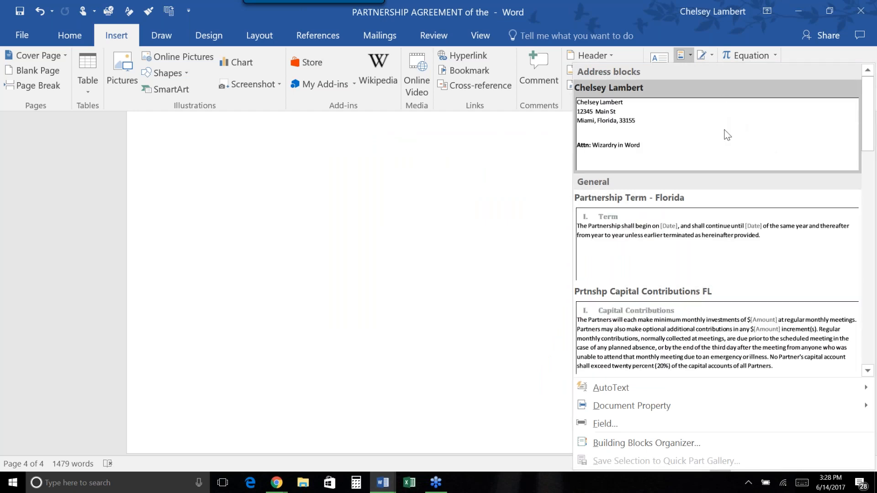
Review the Partnership Agreements, Signature Lines and General categories in Quick Parts, then close the gallery.
{"action": "scroll", "coordinate": [728, 147], "scroll_direction": "down", "scroll_amount": 10}
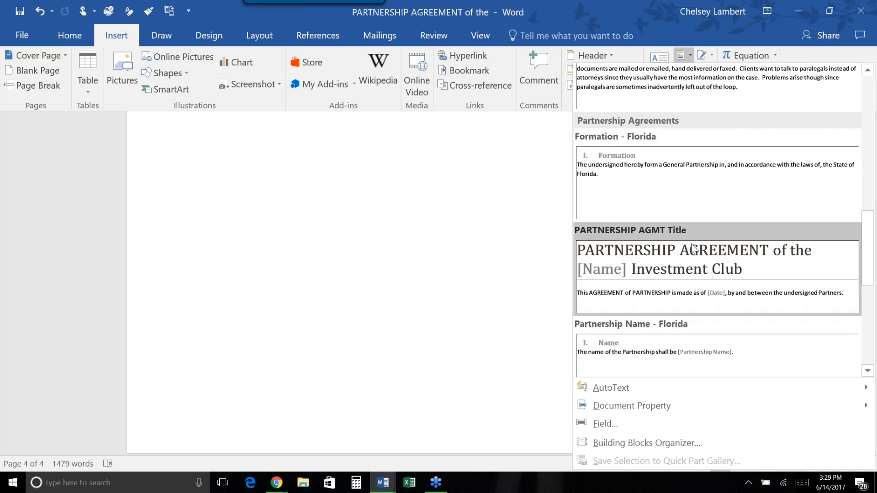
{"action": "scroll", "coordinate": [692, 248], "scroll_direction": "down", "scroll_amount": 5}
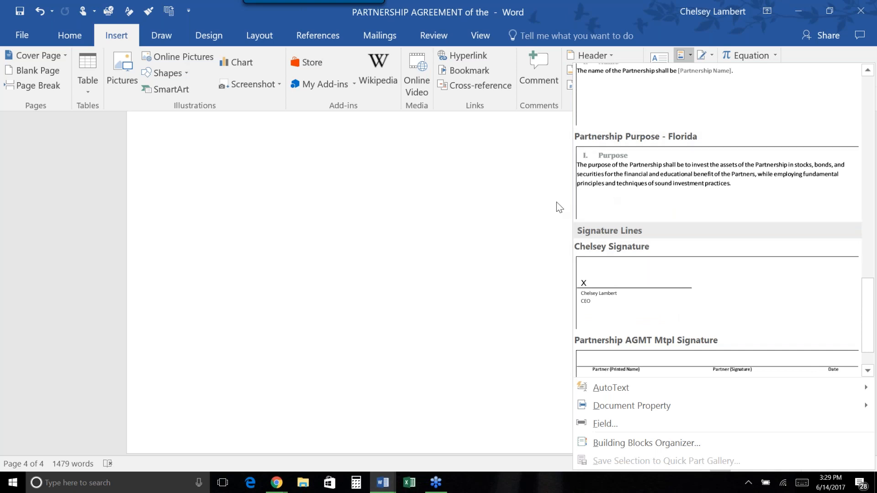
{"action": "scroll", "coordinate": [613, 275], "scroll_direction": "down", "scroll_amount": 1}
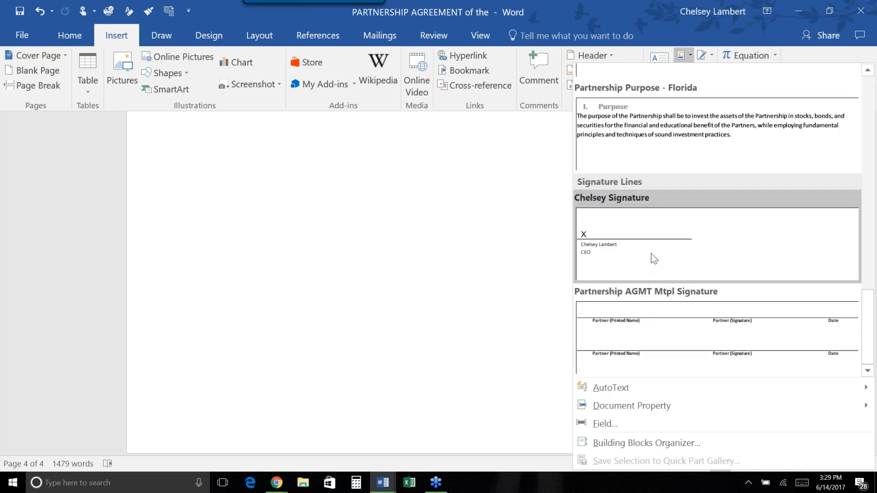
{"action": "scroll", "coordinate": [661, 260], "scroll_direction": "up", "scroll_amount": 5}
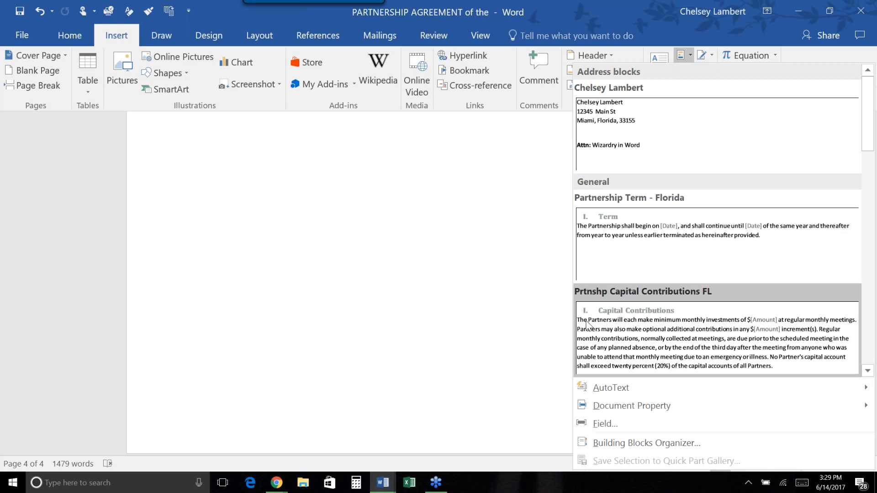
{"action": "left_click", "coordinate": [542, 313]}
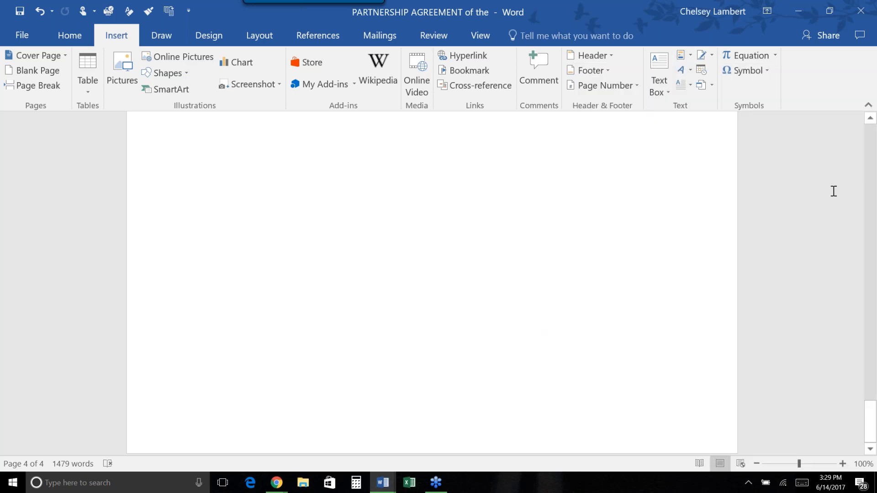
Reactivate the Word window and return to the Home tab formatting commands.
{"action": "left_click", "coordinate": [860, 177]}
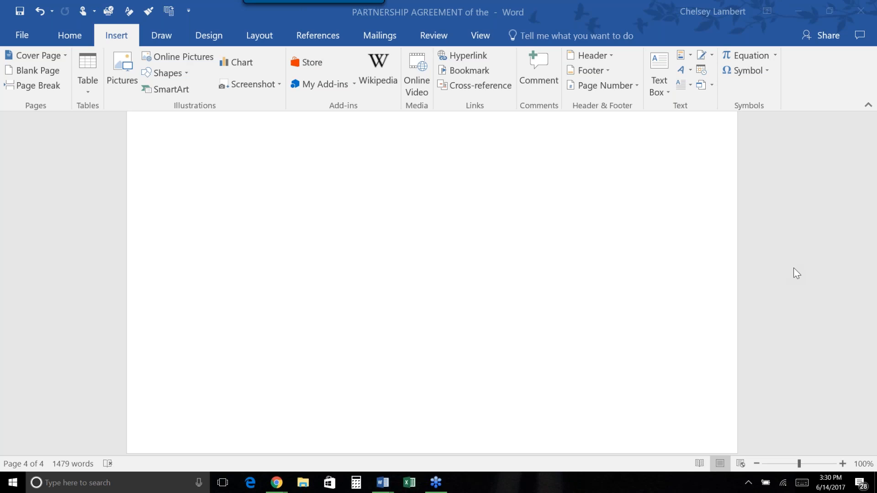
{"action": "left_click", "coordinate": [610, 229]}
{"action": "left_click", "coordinate": [73, 32]}
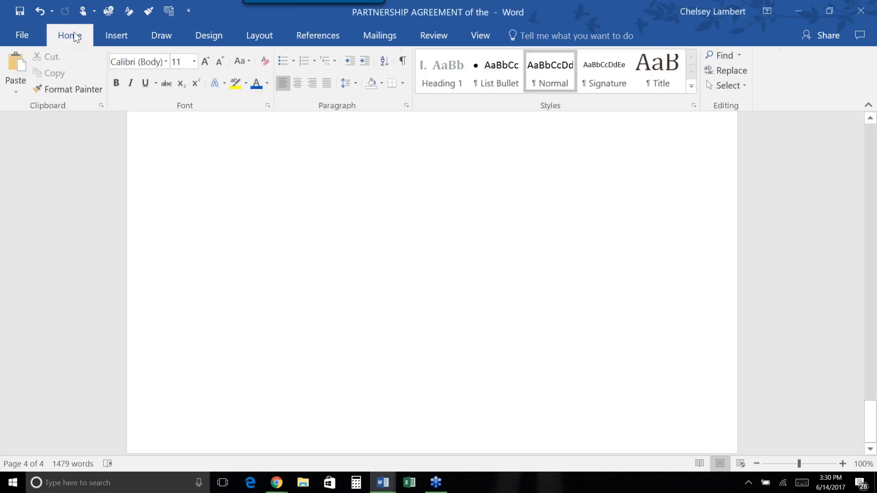
Show the Customize Quick Access Toolbar list, with Save, Quick Print, Undo and Redo ticked.
{"action": "left_click", "coordinate": [103, 32]}
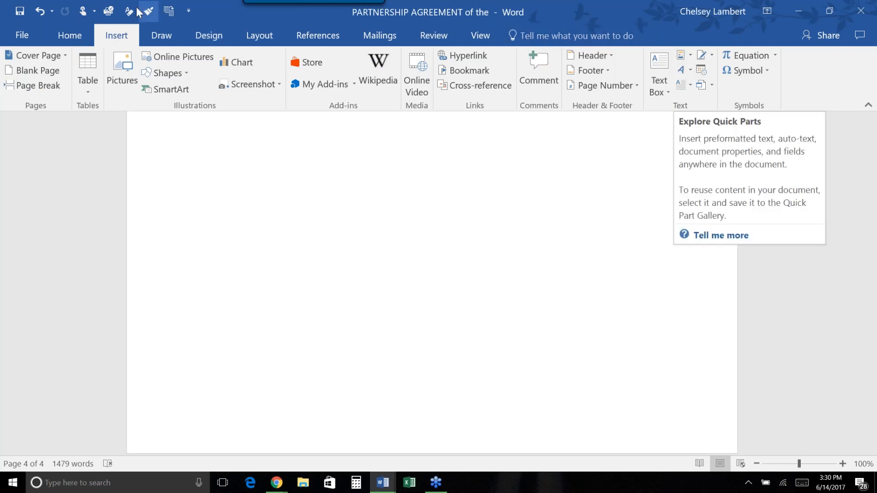
{"action": "left_click", "coordinate": [73, 33]}
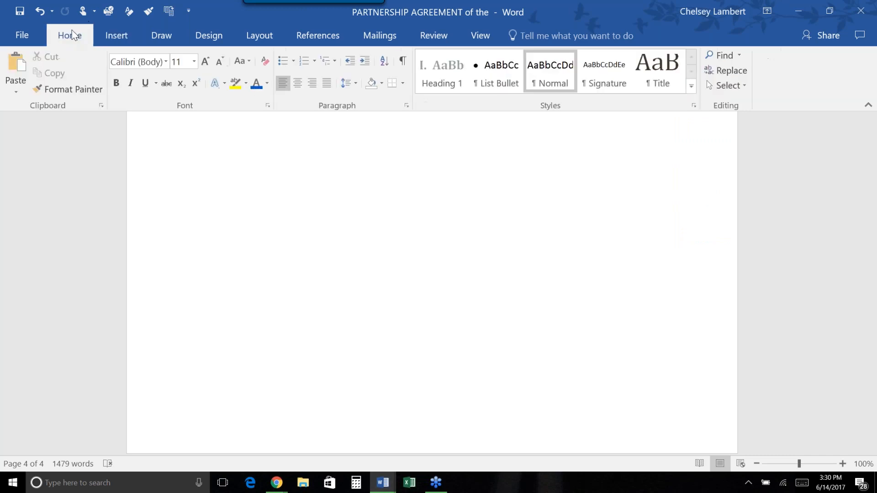
{"action": "left_click", "coordinate": [189, 11]}
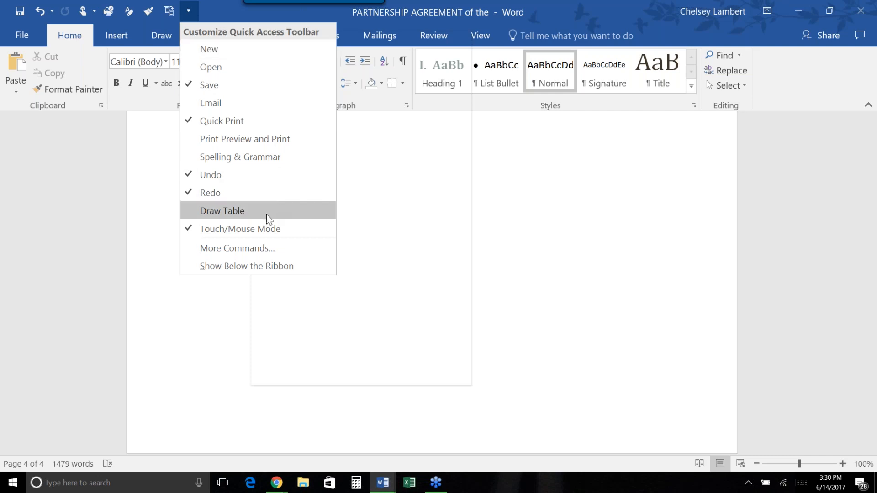
In Word Options' Quick Access Toolbar page, set 'Choose commands from' to All Commands.
{"action": "left_click", "coordinate": [279, 252]}
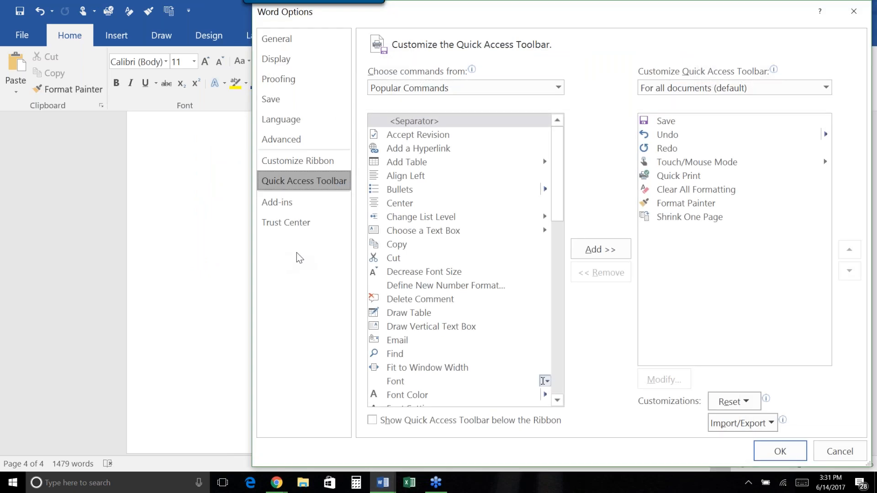
{"action": "scroll", "coordinate": [484, 250], "scroll_direction": "down", "scroll_amount": 1}
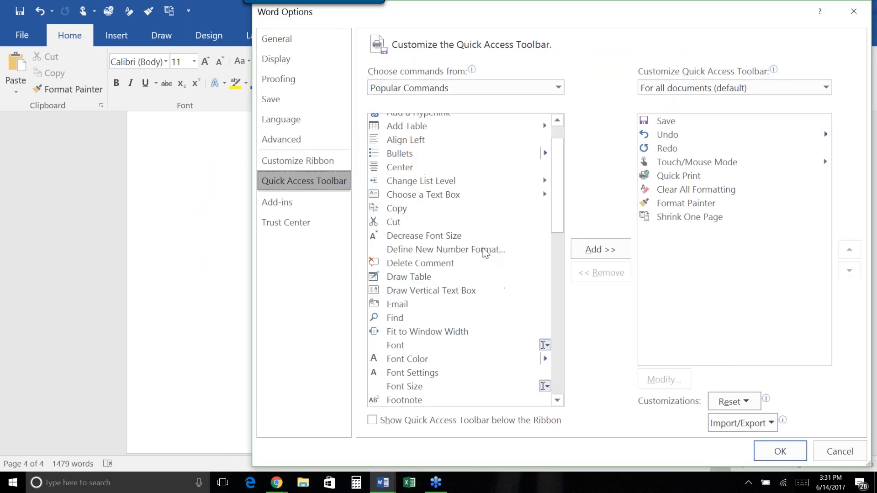
{"action": "scroll", "coordinate": [485, 252], "scroll_direction": "down", "scroll_amount": 3}
{"action": "scroll", "coordinate": [483, 249], "scroll_direction": "down", "scroll_amount": 6}
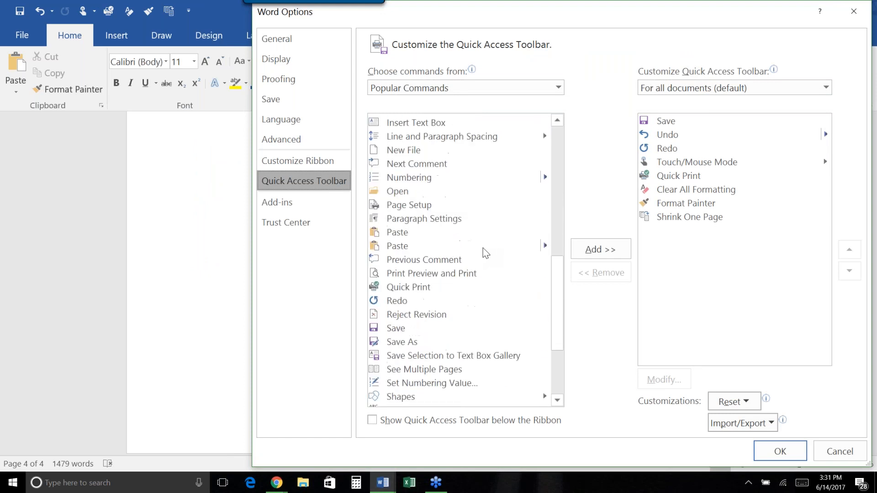
{"action": "scroll", "coordinate": [484, 248], "scroll_direction": "down", "scroll_amount": 3}
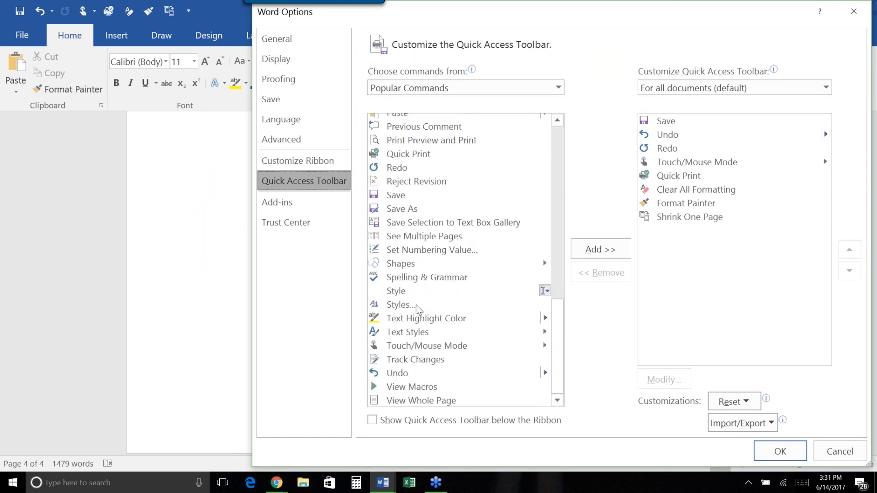
{"action": "scroll", "coordinate": [416, 307], "scroll_direction": "up", "scroll_amount": 3}
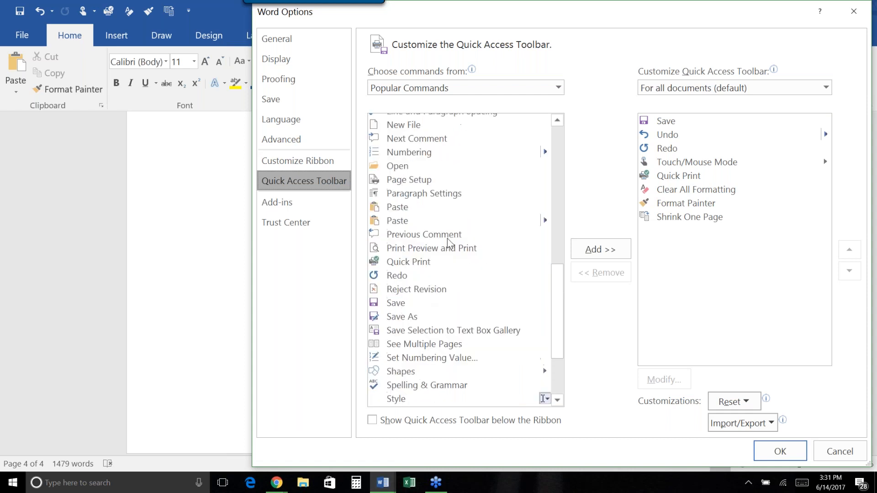
{"action": "scroll", "coordinate": [448, 238], "scroll_direction": "up", "scroll_amount": 5}
{"action": "left_click", "coordinate": [443, 92]}
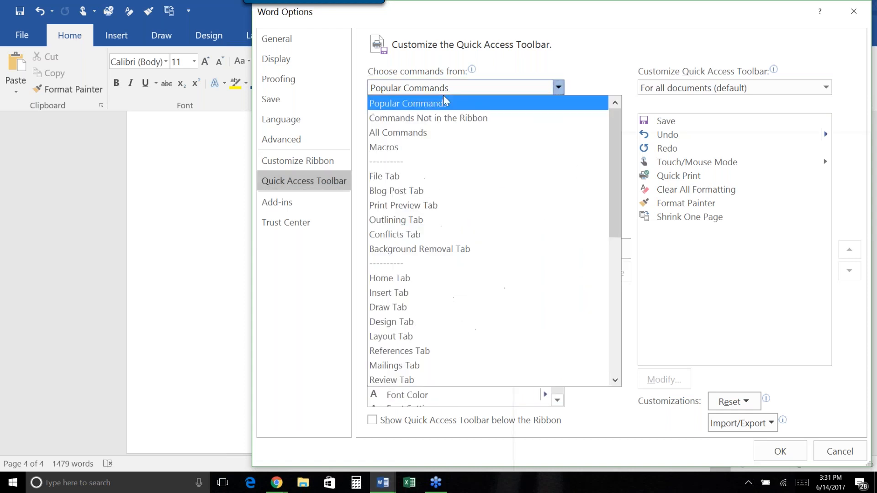
{"action": "left_click", "coordinate": [442, 133]}
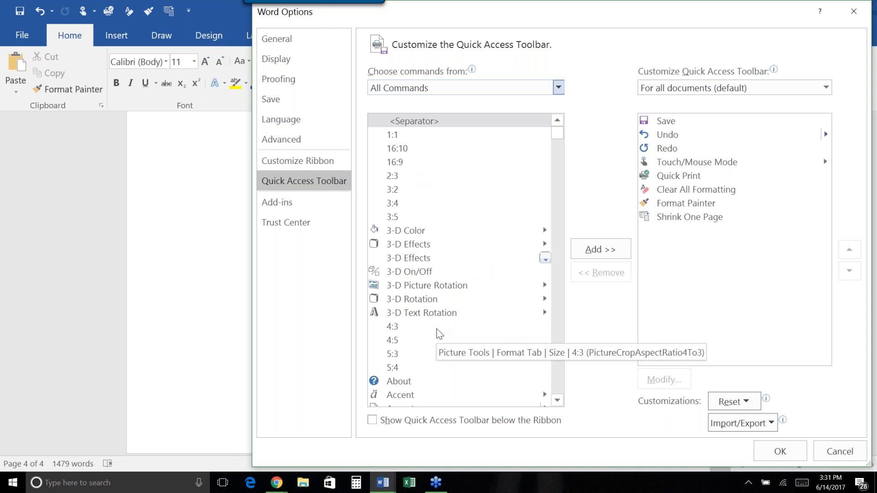
Browse up and down the All Commands list to review the available commands.
{"action": "scroll", "coordinate": [439, 334], "scroll_direction": "down", "scroll_amount": 4}
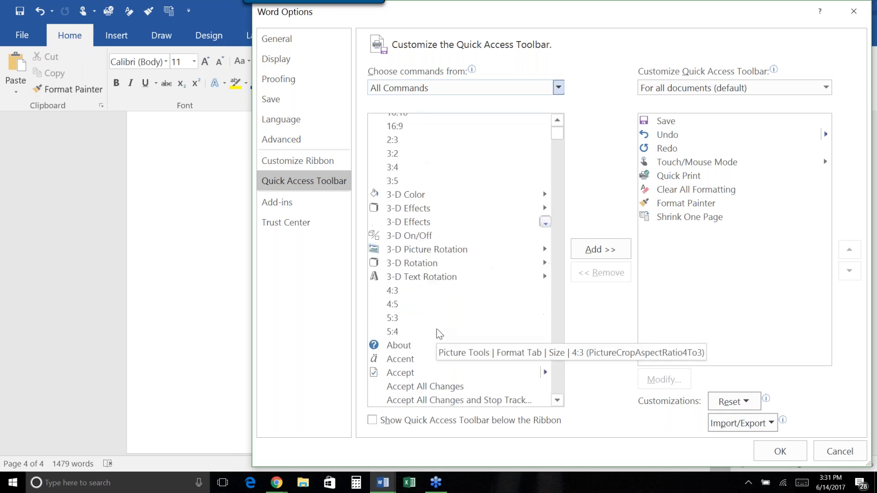
{"action": "scroll", "coordinate": [440, 330], "scroll_direction": "down", "scroll_amount": 3}
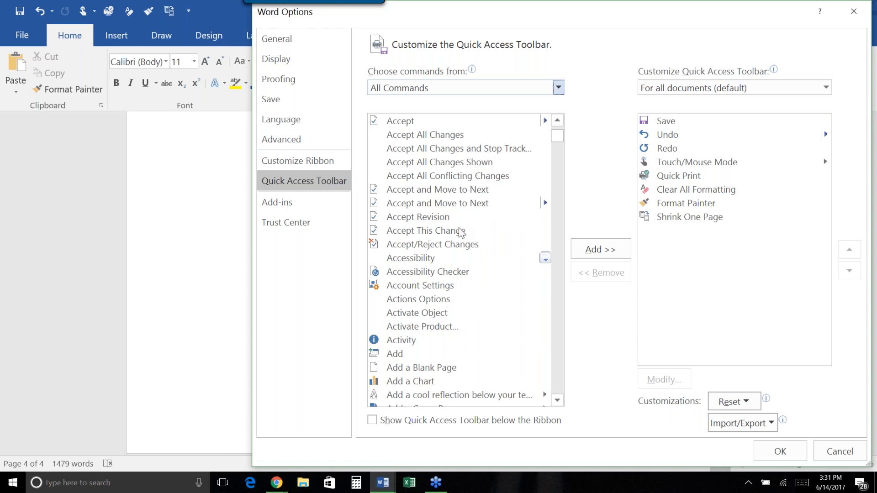
{"action": "scroll", "coordinate": [461, 232], "scroll_direction": "down", "scroll_amount": 13}
{"action": "scroll", "coordinate": [461, 232], "scroll_direction": "down", "scroll_amount": 20}
{"action": "scroll", "coordinate": [461, 233], "scroll_direction": "down", "scroll_amount": 20}
{"action": "scroll", "coordinate": [459, 228], "scroll_direction": "down", "scroll_amount": 5}
{"action": "left_click_drag", "start_coordinate": [558, 160], "coordinate": [571, 296]}
{"action": "scroll", "coordinate": [471, 278], "scroll_direction": "down", "scroll_amount": 8}
{"action": "scroll", "coordinate": [473, 281], "scroll_direction": "down", "scroll_amount": 18}
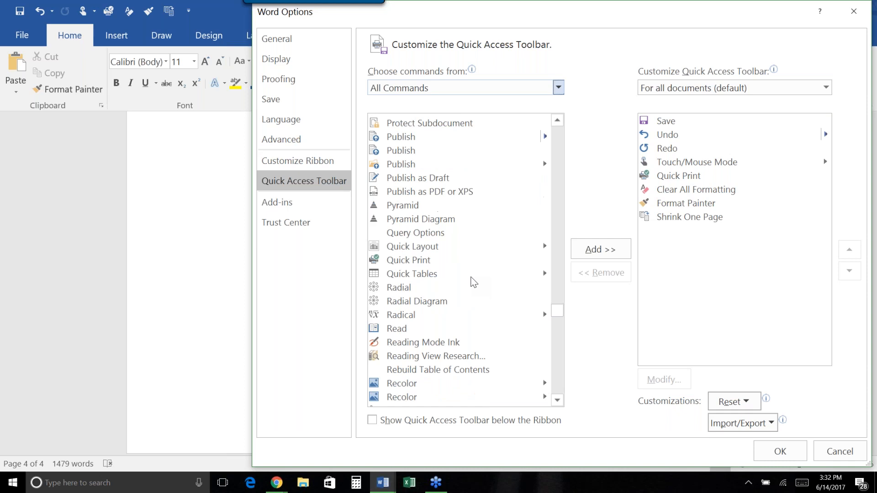
{"action": "scroll", "coordinate": [473, 281], "scroll_direction": "up", "scroll_amount": 2}
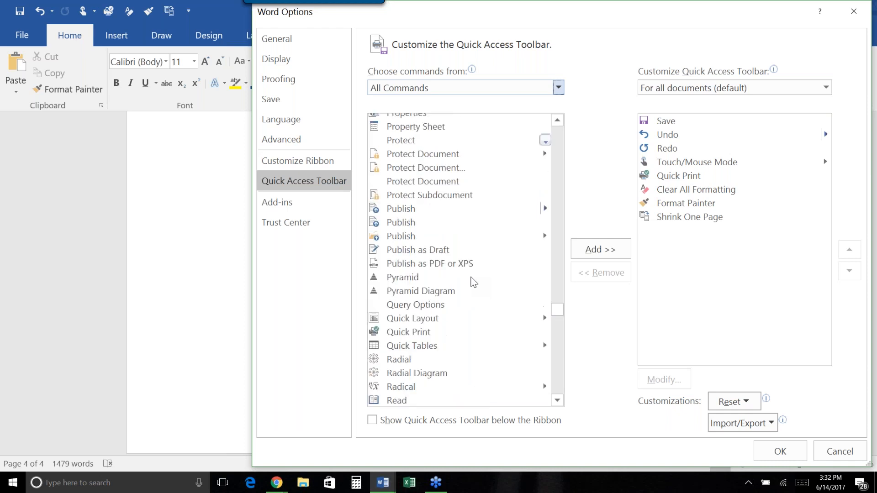
{"action": "scroll", "coordinate": [473, 281], "scroll_direction": "down", "scroll_amount": 2}
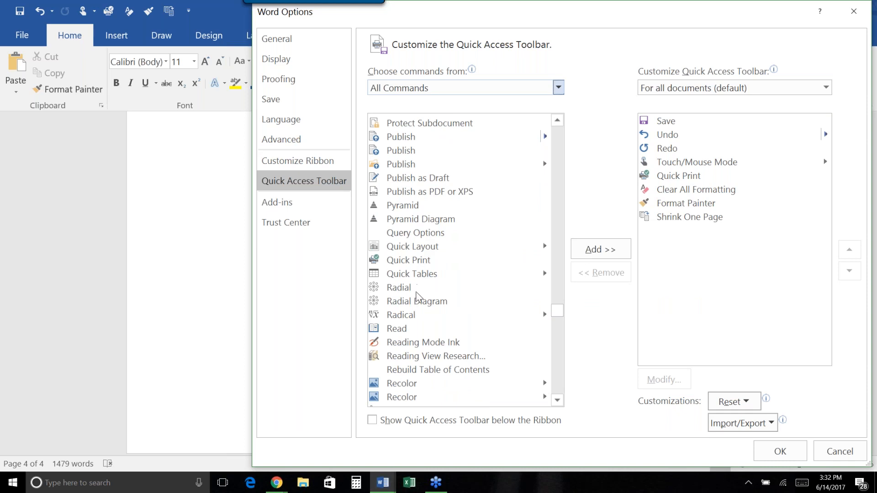
{"action": "scroll", "coordinate": [425, 292], "scroll_direction": "down", "scroll_amount": 7}
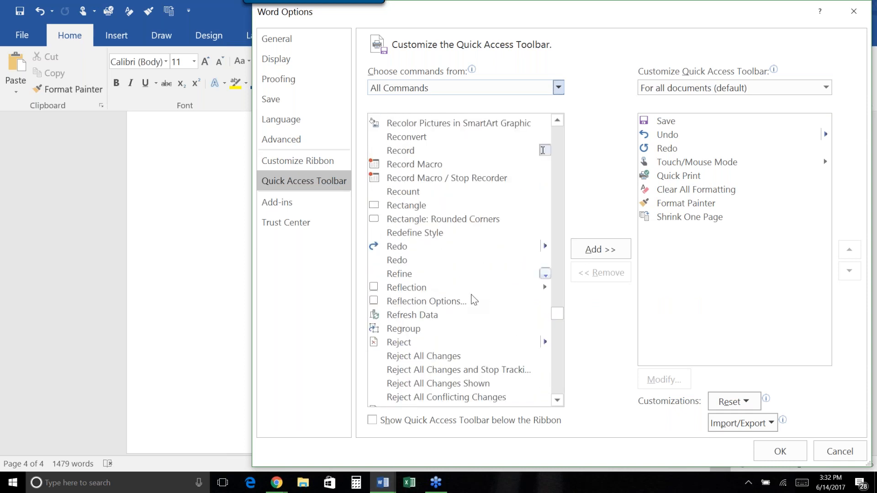
{"action": "scroll", "coordinate": [473, 298], "scroll_direction": "down", "scroll_amount": 4}
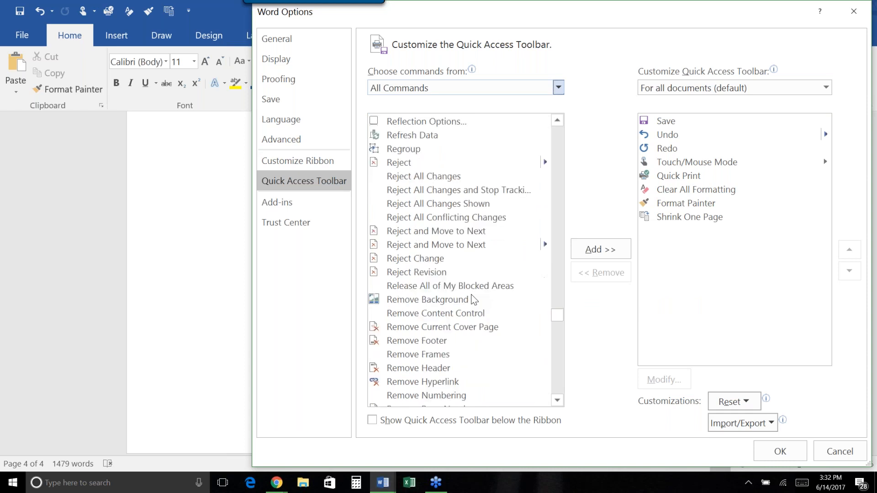
{"action": "scroll", "coordinate": [473, 299], "scroll_direction": "up", "scroll_amount": 4}
{"action": "scroll", "coordinate": [473, 299], "scroll_direction": "up", "scroll_amount": 5}
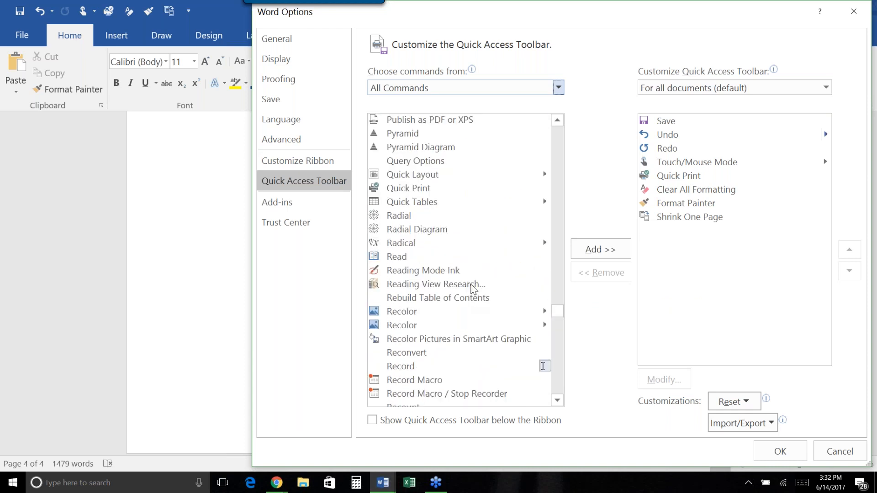
{"action": "scroll", "coordinate": [472, 287], "scroll_direction": "up", "scroll_amount": 4}
{"action": "scroll", "coordinate": [473, 289], "scroll_direction": "up", "scroll_amount": 4}
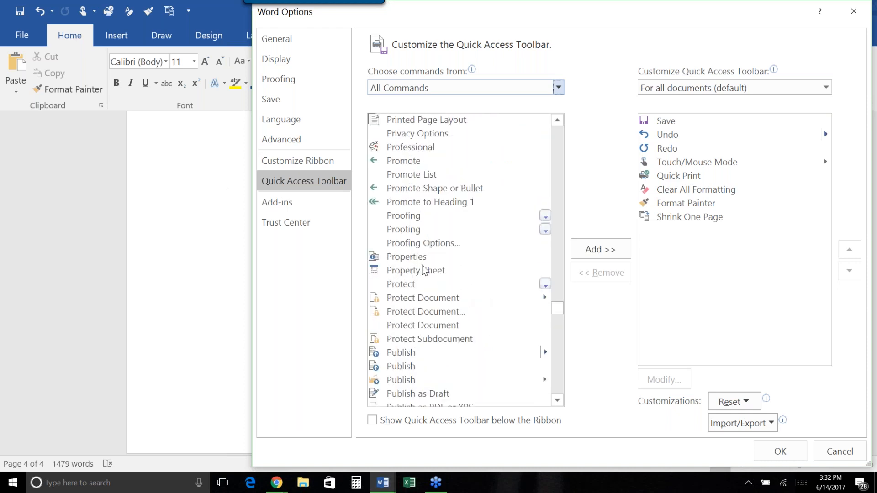
{"action": "scroll", "coordinate": [407, 314], "scroll_direction": "up", "scroll_amount": 3}
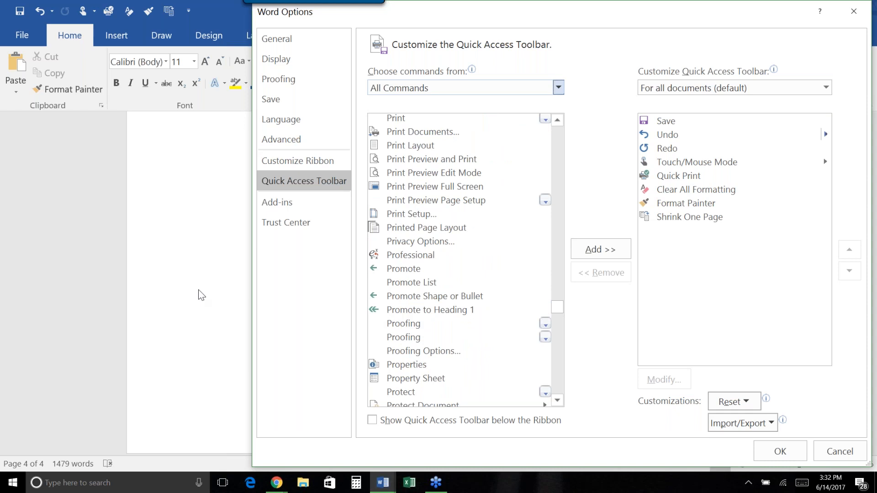
{"action": "scroll", "coordinate": [487, 273], "scroll_direction": "up", "scroll_amount": 2}
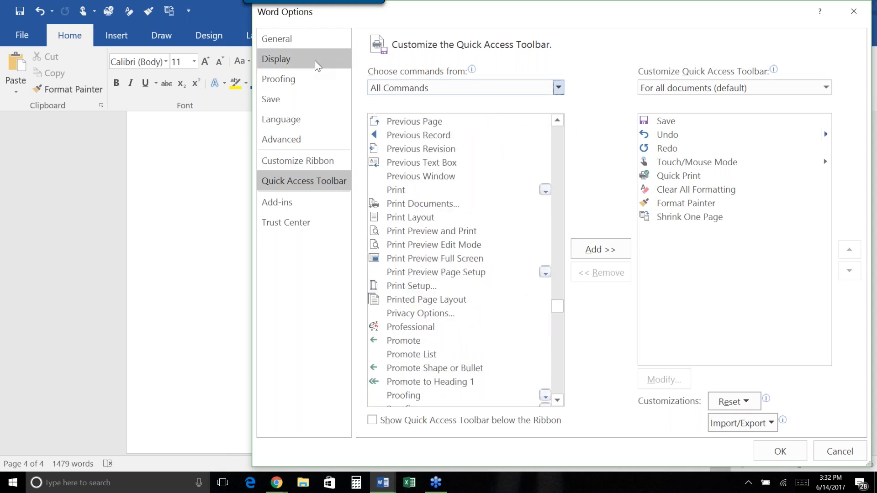
{"action": "scroll", "coordinate": [462, 209], "scroll_direction": "down", "scroll_amount": 1}
{"action": "scroll", "coordinate": [462, 209], "scroll_direction": "down", "scroll_amount": 6}
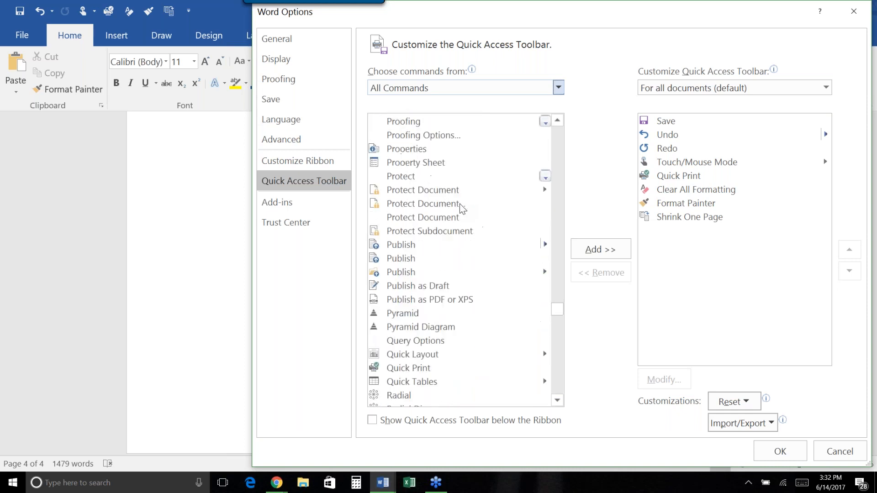
{"action": "scroll", "coordinate": [463, 208], "scroll_direction": "down", "scroll_amount": 2}
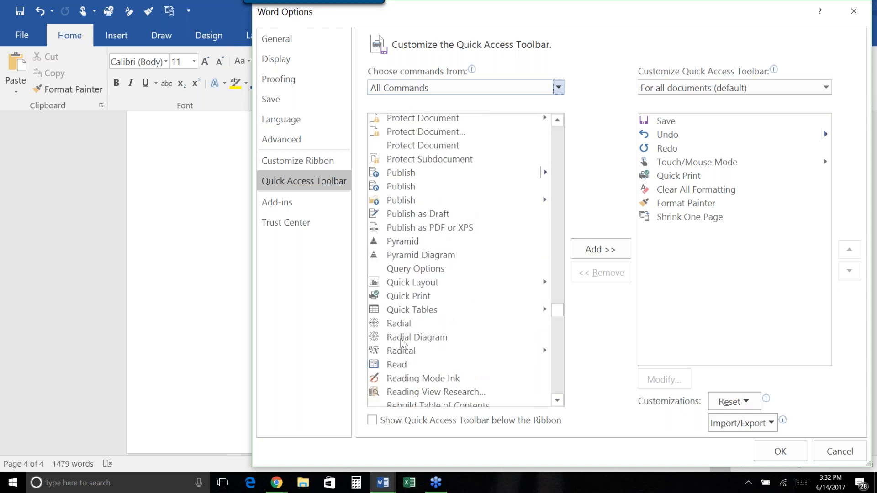
{"action": "scroll", "coordinate": [418, 343], "scroll_direction": "down", "scroll_amount": 3}
{"action": "scroll", "coordinate": [421, 342], "scroll_direction": "down", "scroll_amount": 2}
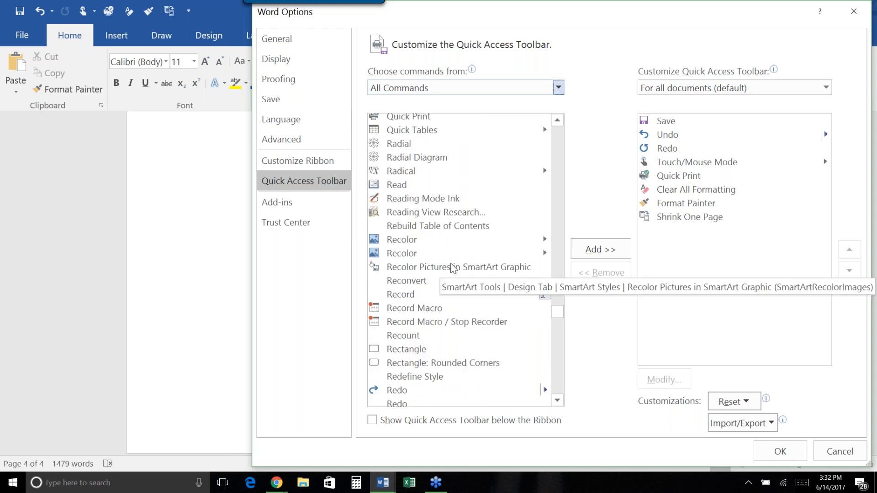
{"action": "scroll", "coordinate": [453, 268], "scroll_direction": "down", "scroll_amount": 2}
{"action": "scroll", "coordinate": [453, 269], "scroll_direction": "down", "scroll_amount": 2}
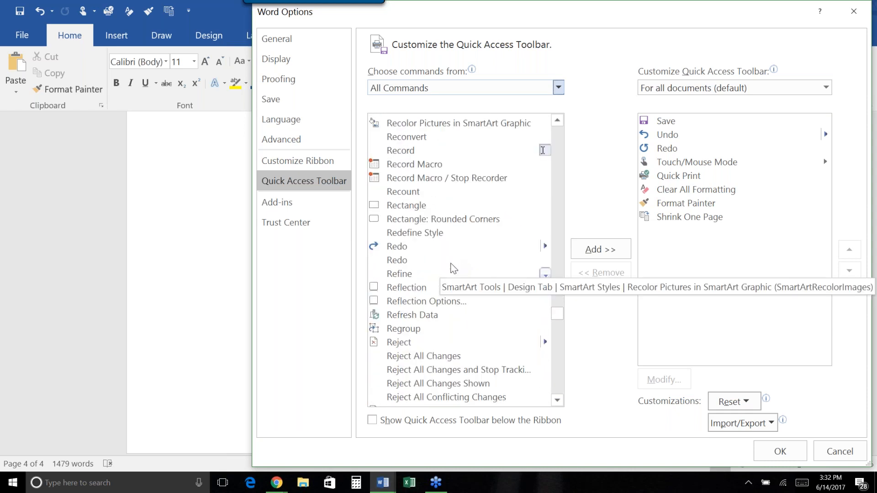
{"action": "scroll", "coordinate": [447, 340], "scroll_direction": "down", "scroll_amount": 1}
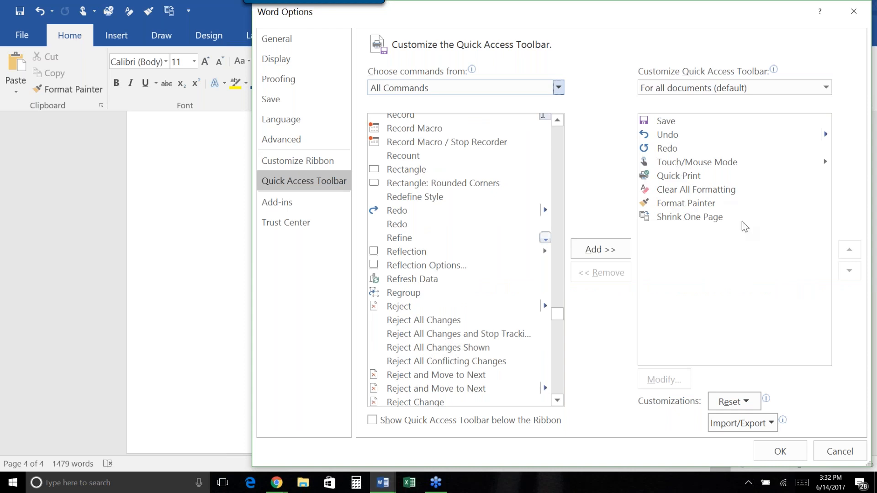
{"action": "scroll", "coordinate": [460, 264], "scroll_direction": "up", "scroll_amount": 6}
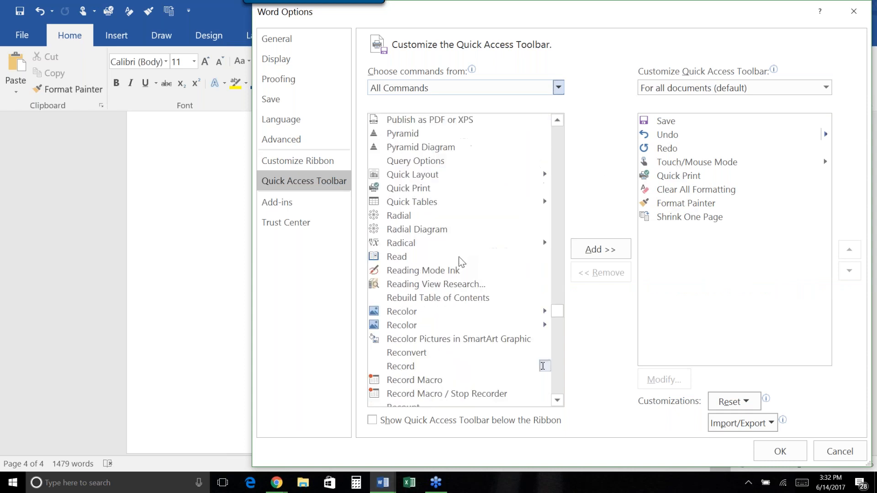
{"action": "scroll", "coordinate": [460, 264], "scroll_direction": "up", "scroll_amount": 7}
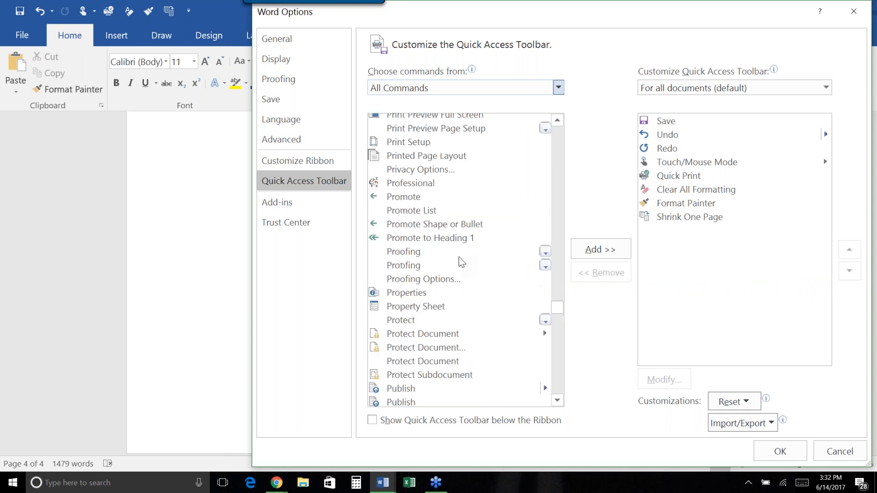
{"action": "left_click", "coordinate": [854, 11]}
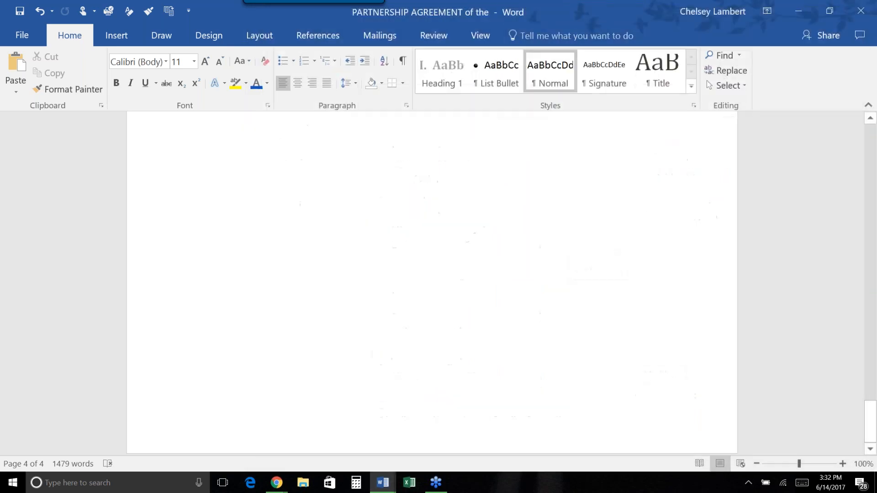
{"action": "left_click", "coordinate": [122, 35]}
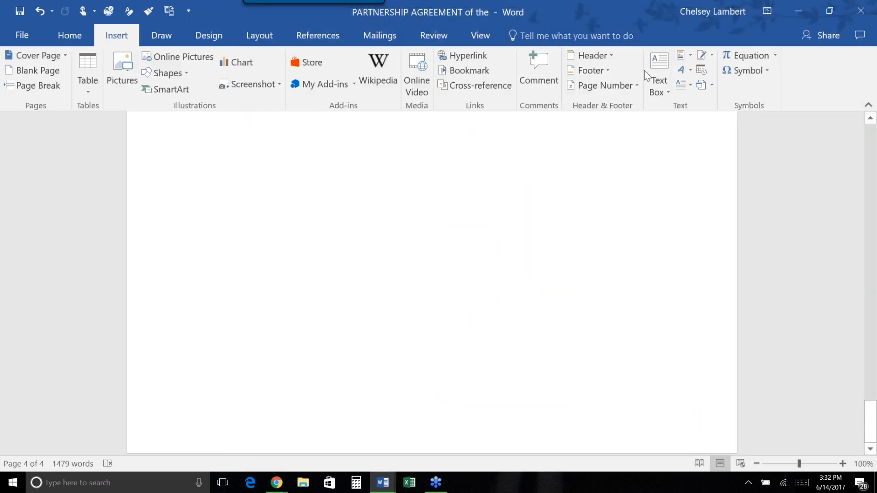
{"action": "left_click", "coordinate": [679, 56]}
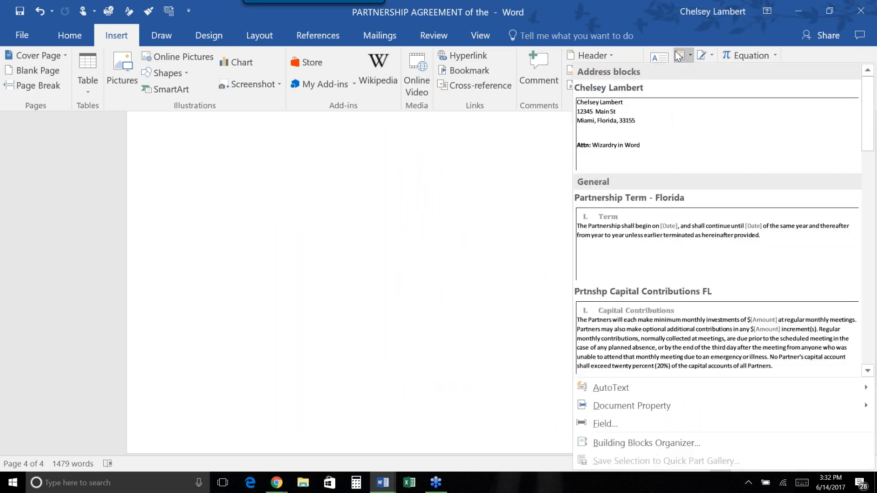
{"action": "left_click", "coordinate": [411, 202]}
{"action": "left_click", "coordinate": [70, 36]}
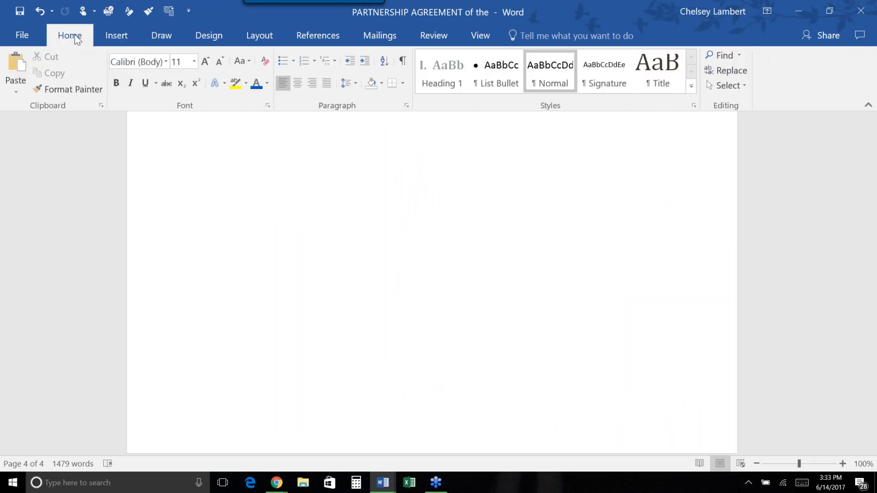
{"action": "right_click", "coordinate": [205, 61]}
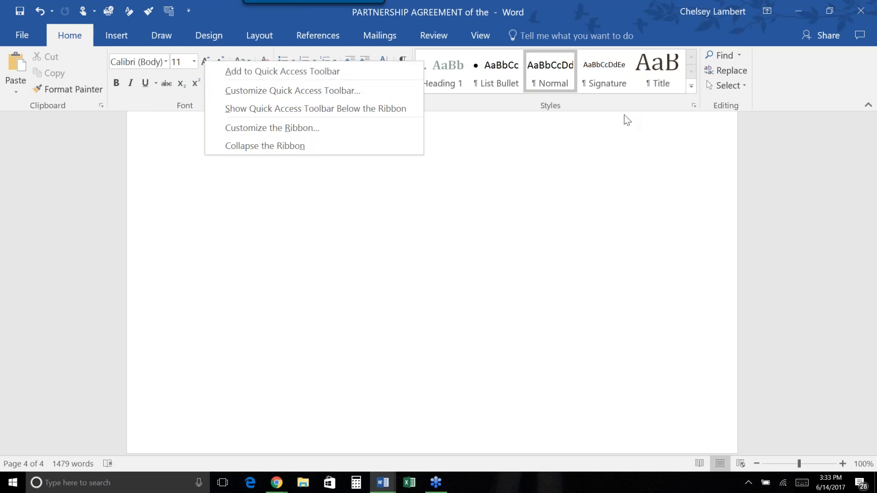
{"action": "left_click", "coordinate": [860, 199]}
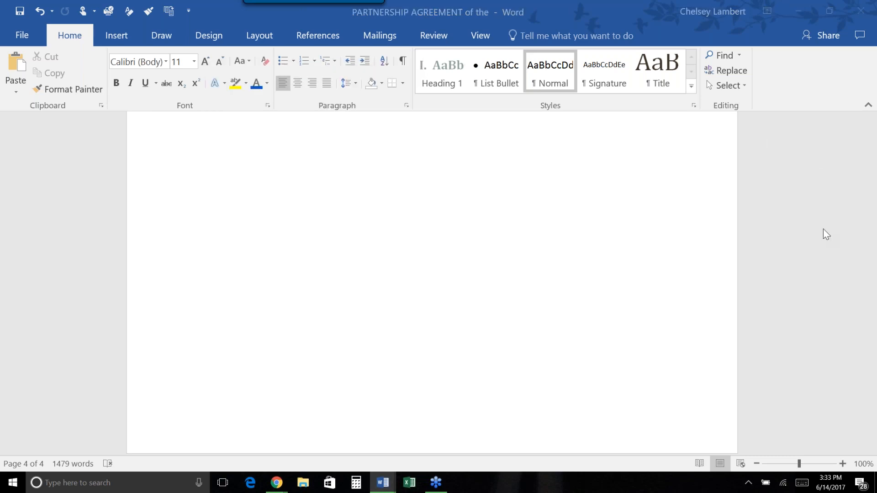